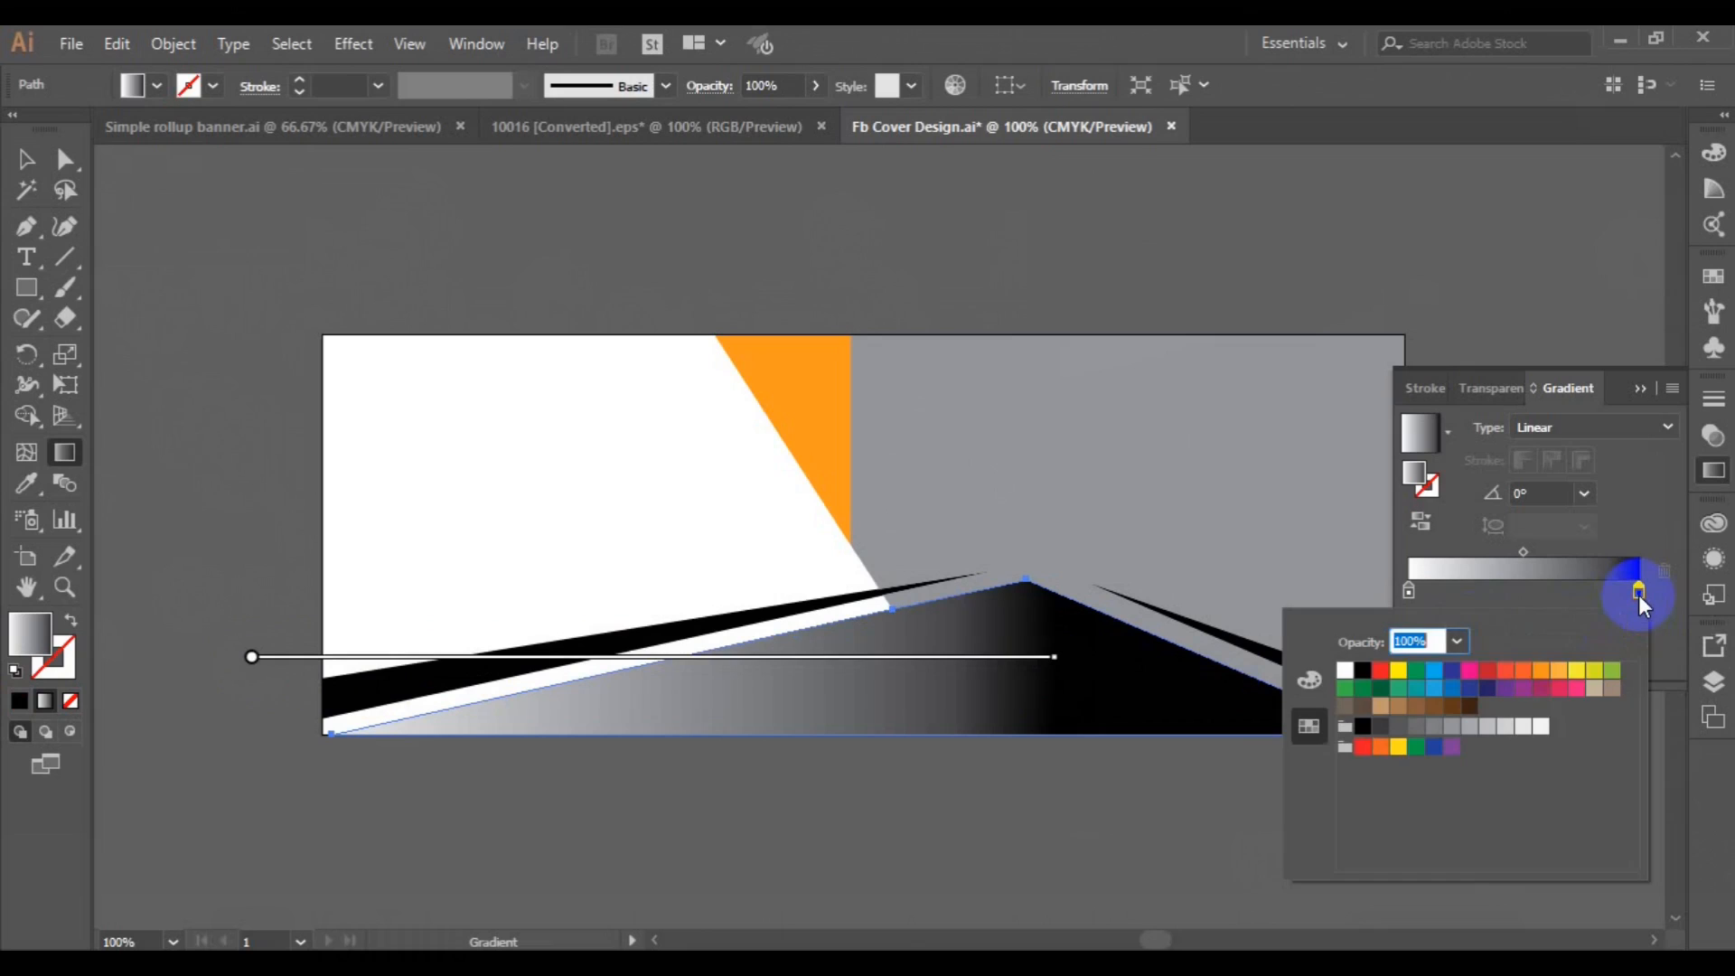
# Set the black end stop of the bottom shape's linear gradient to the yellow swatch.
pyautogui.click(1401, 748)
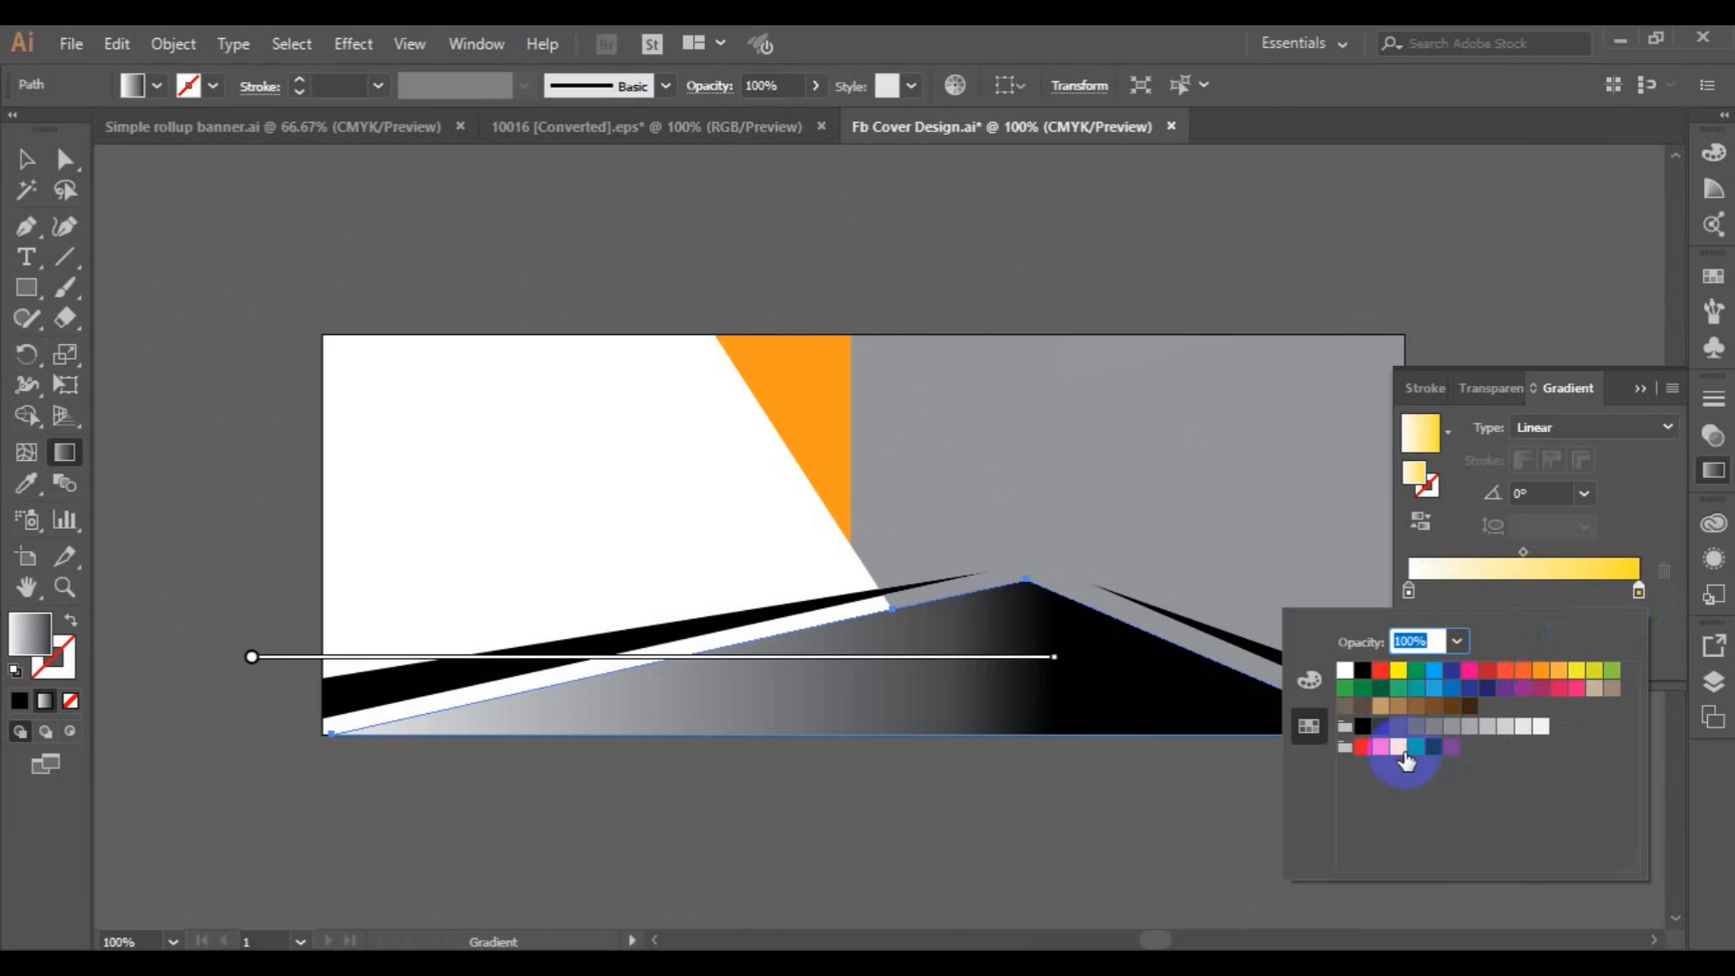
pyautogui.click(1427, 452)
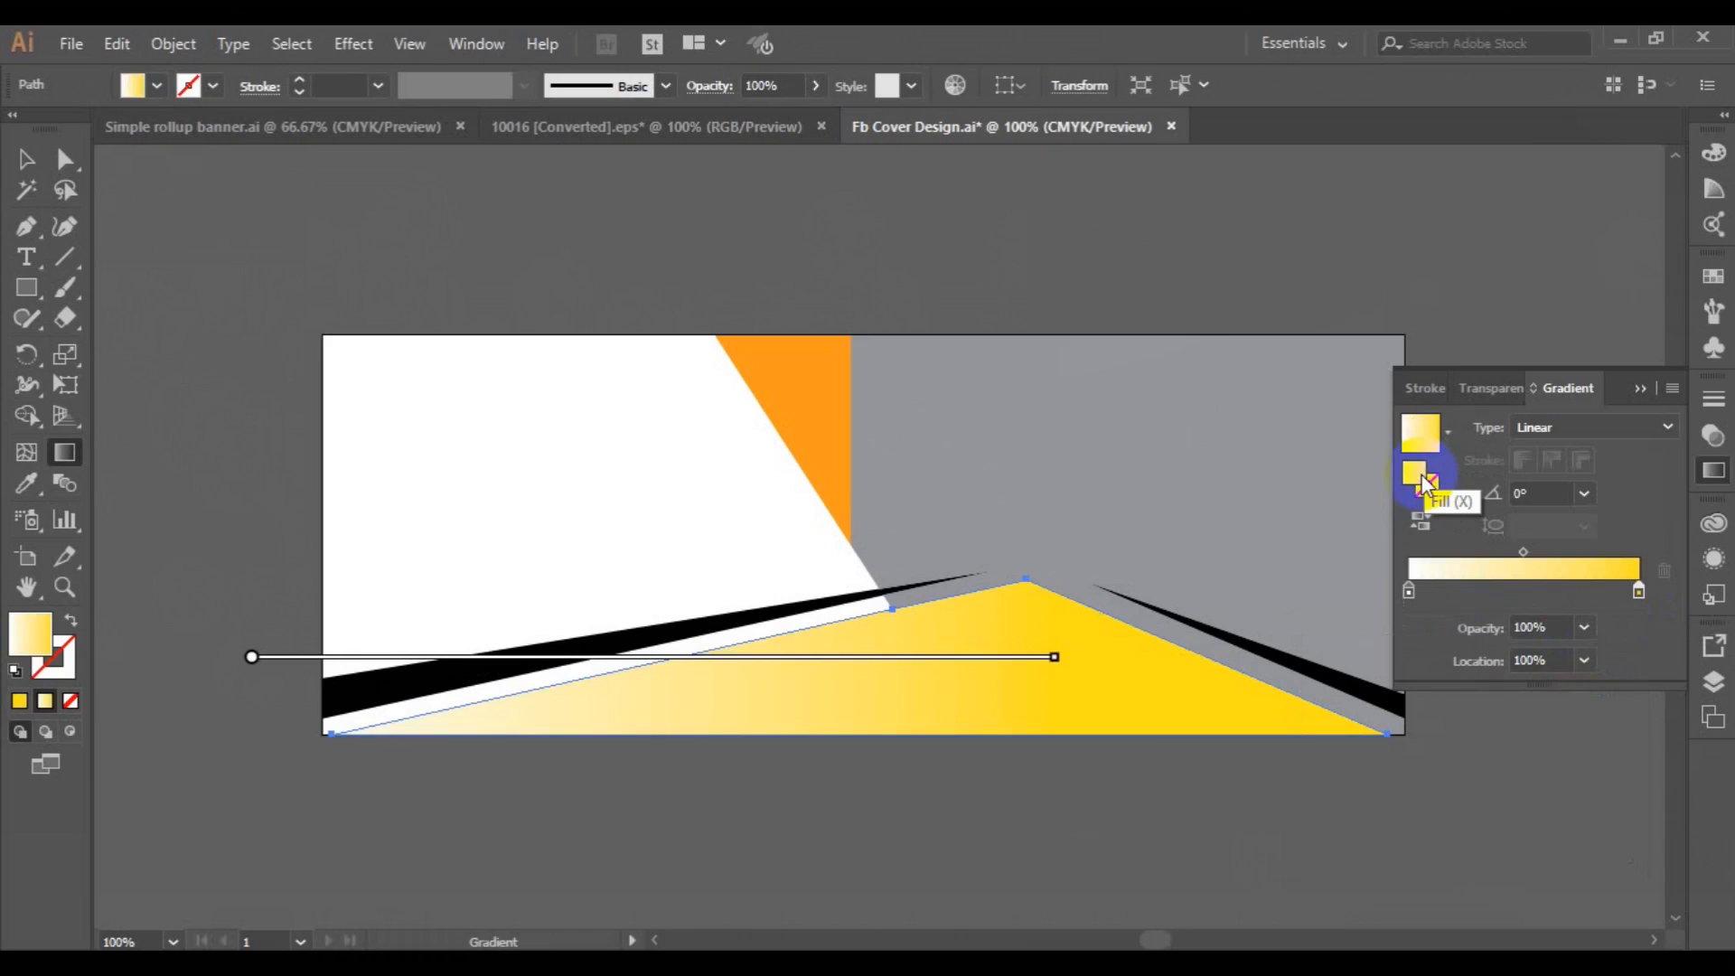
pyautogui.doubleClick(1422, 484)
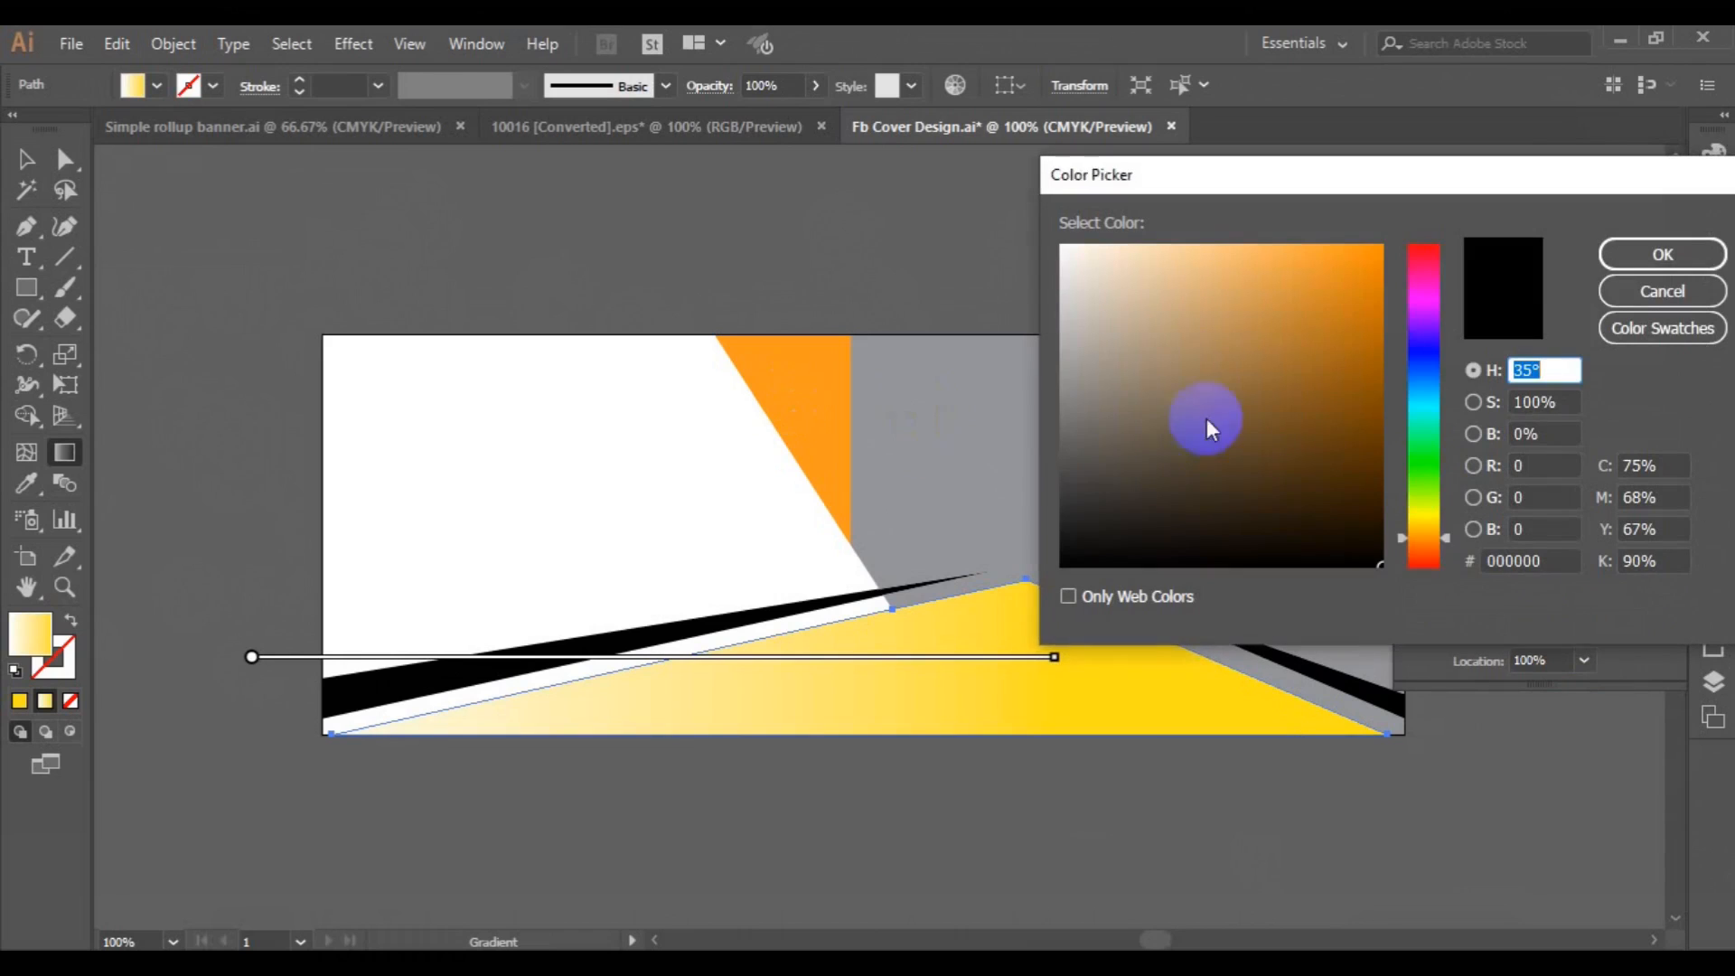
pyautogui.click(1661, 291)
# Get the fill colour code F8991D from the orange triangle.
pyautogui.click(26, 159)
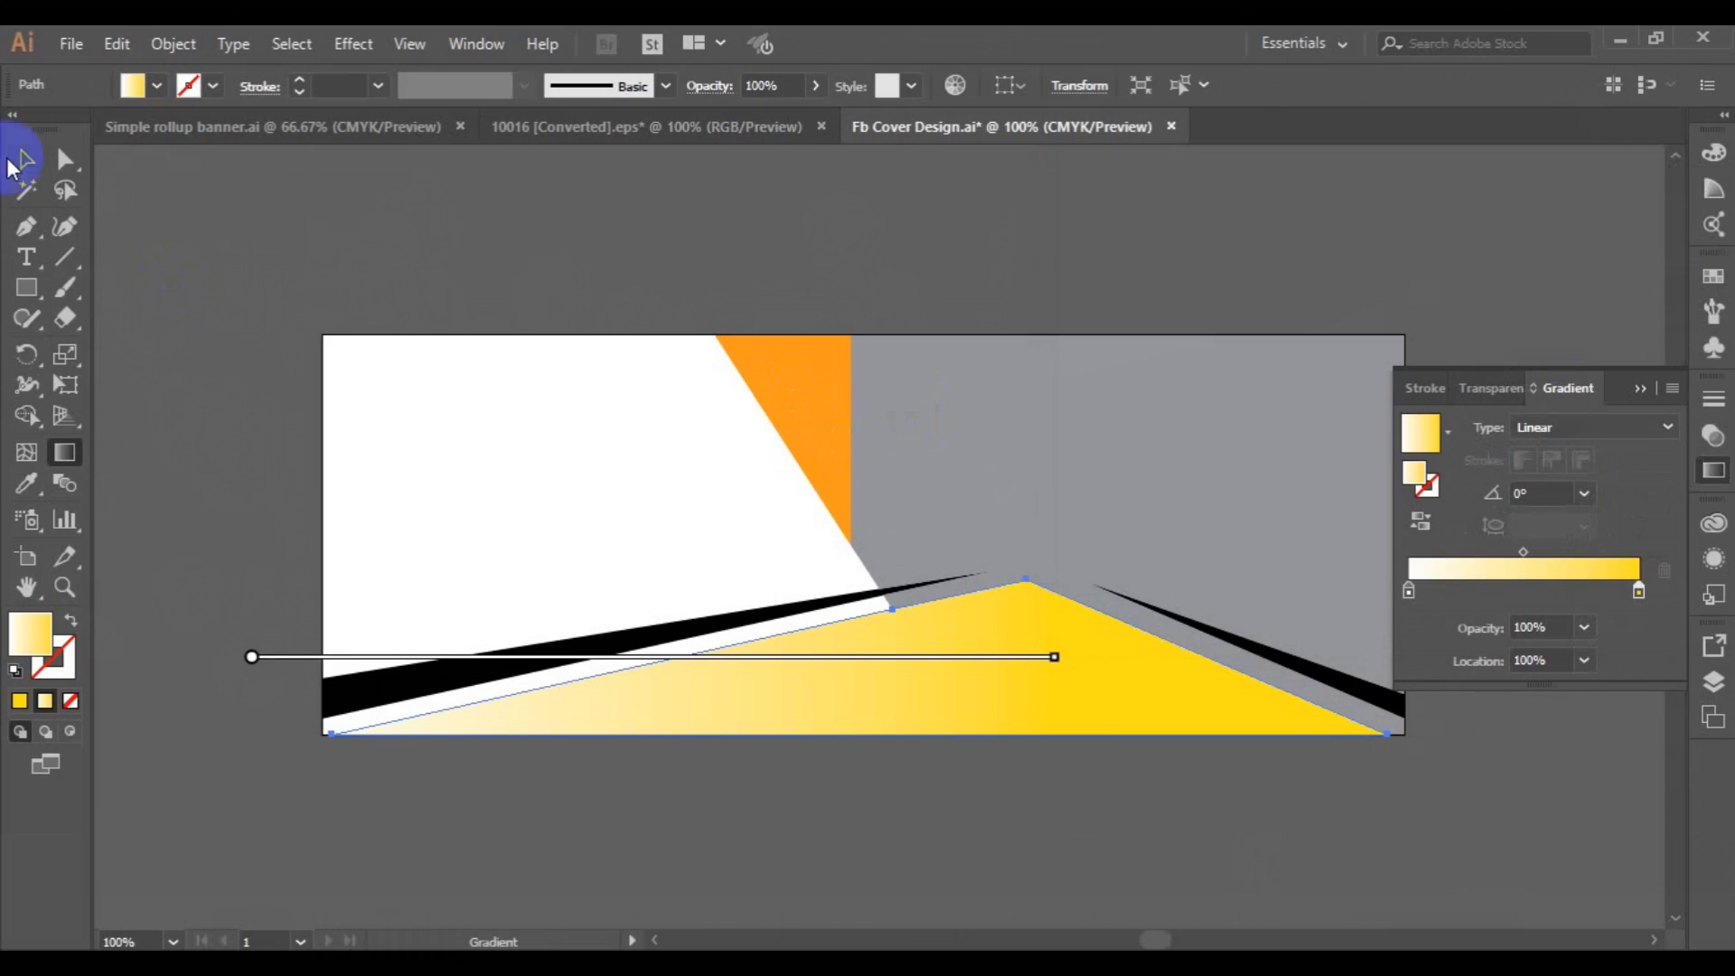
pyautogui.click(817, 455)
pyautogui.click(29, 632)
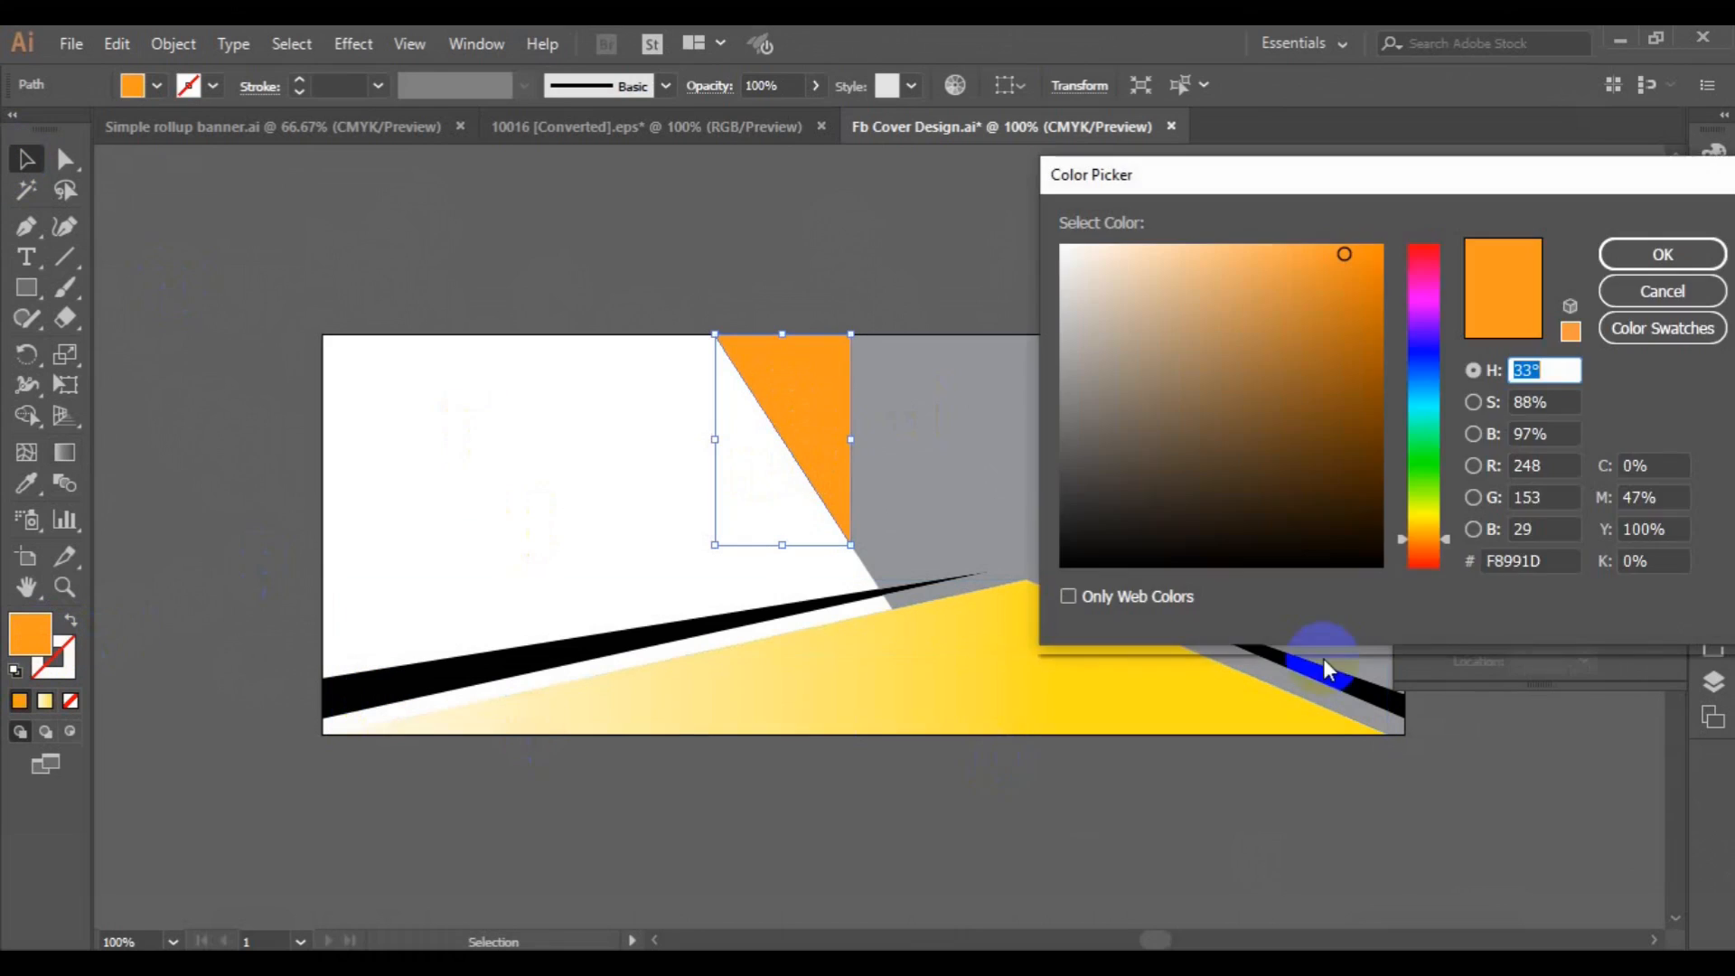
pyautogui.doubleClick(1516, 560)
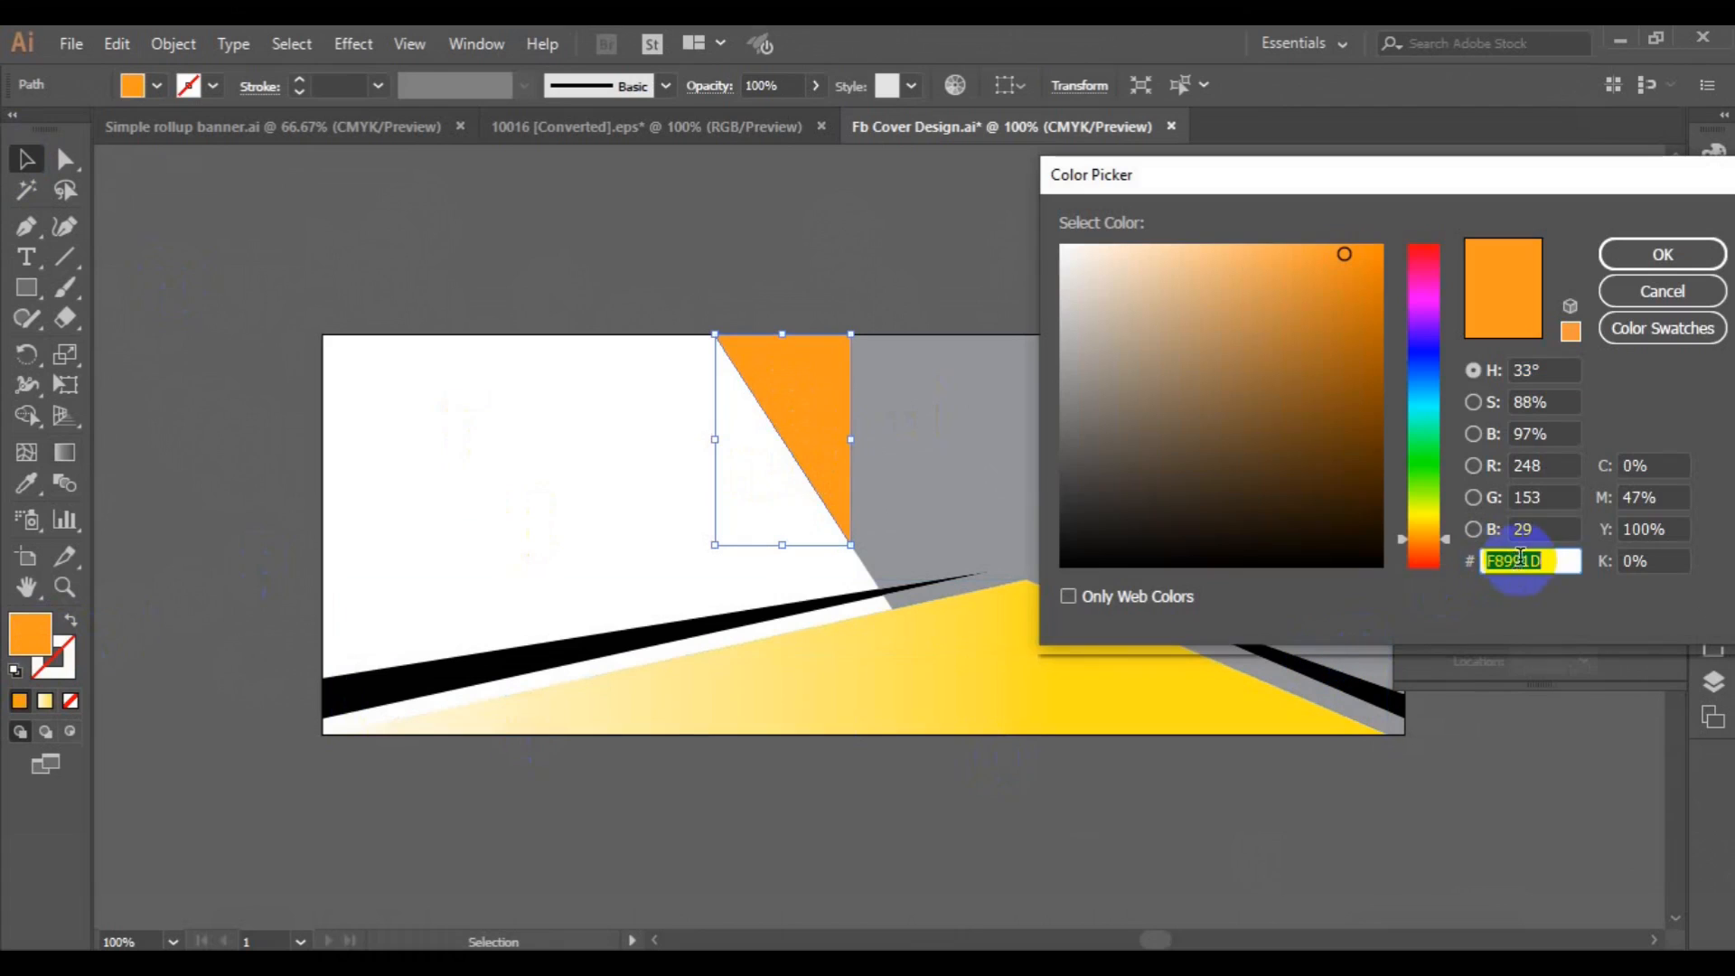
pyautogui.click(1662, 254)
# Change the bottom shape's gradient end stop to the triangle's orange, F8991D, and shorten the gradient so it ends just right of the peak.
pyautogui.click(1111, 663)
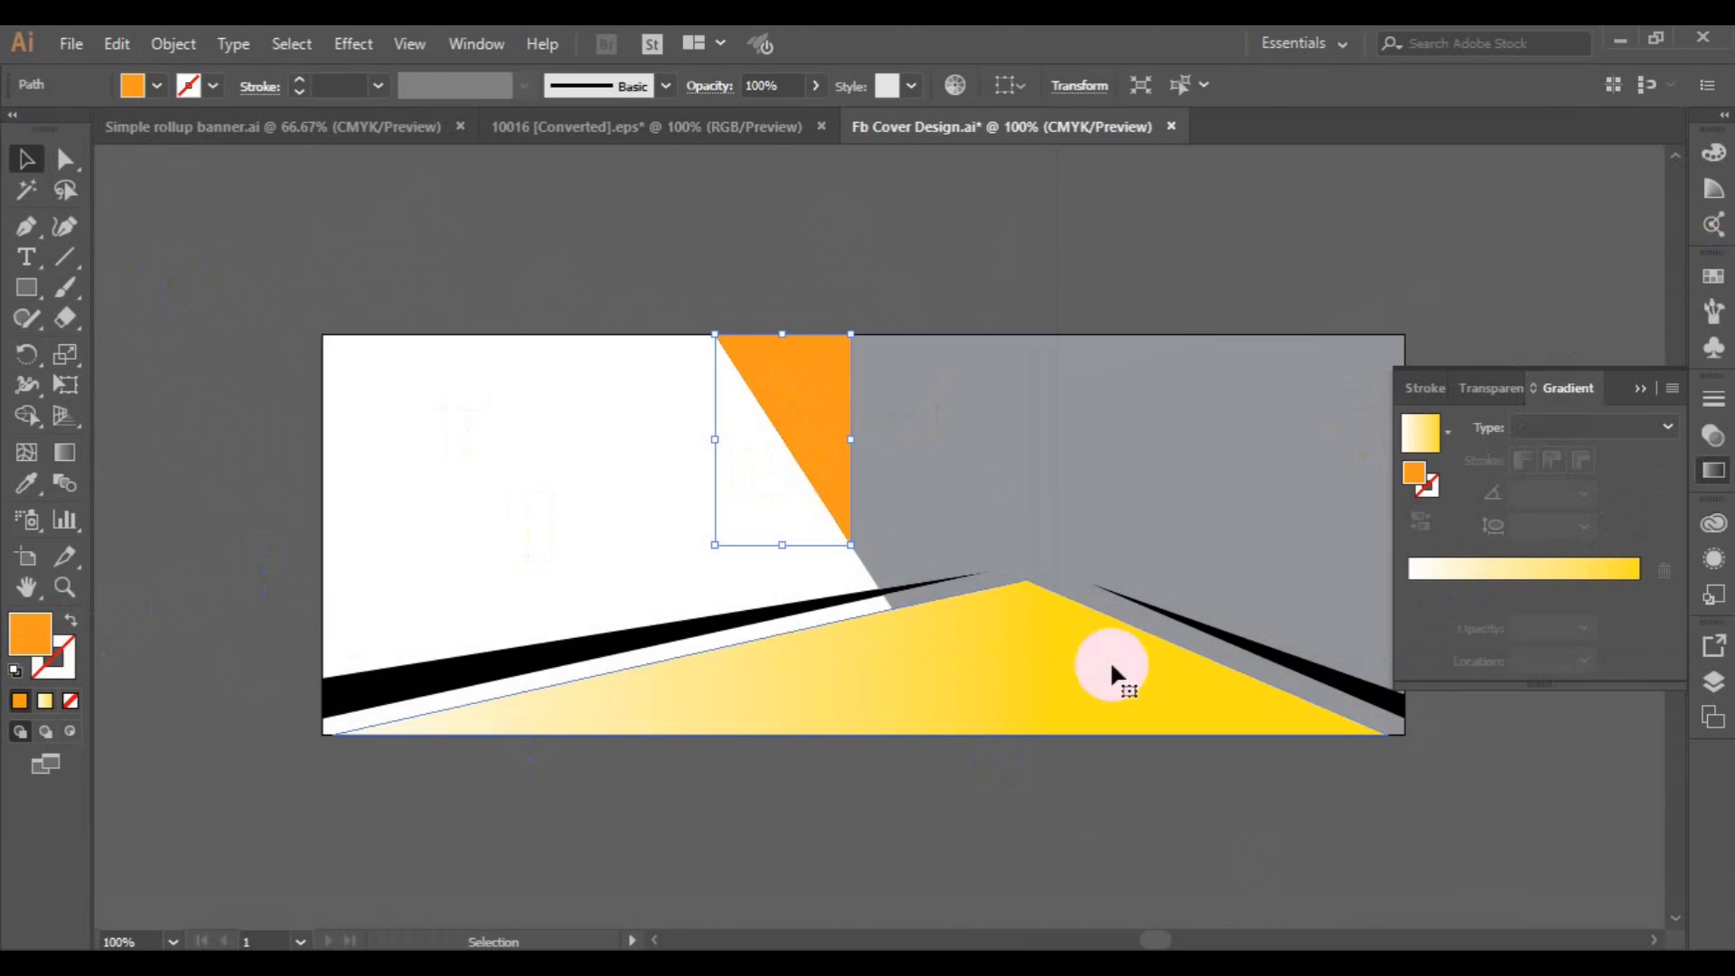
pyautogui.click(61, 455)
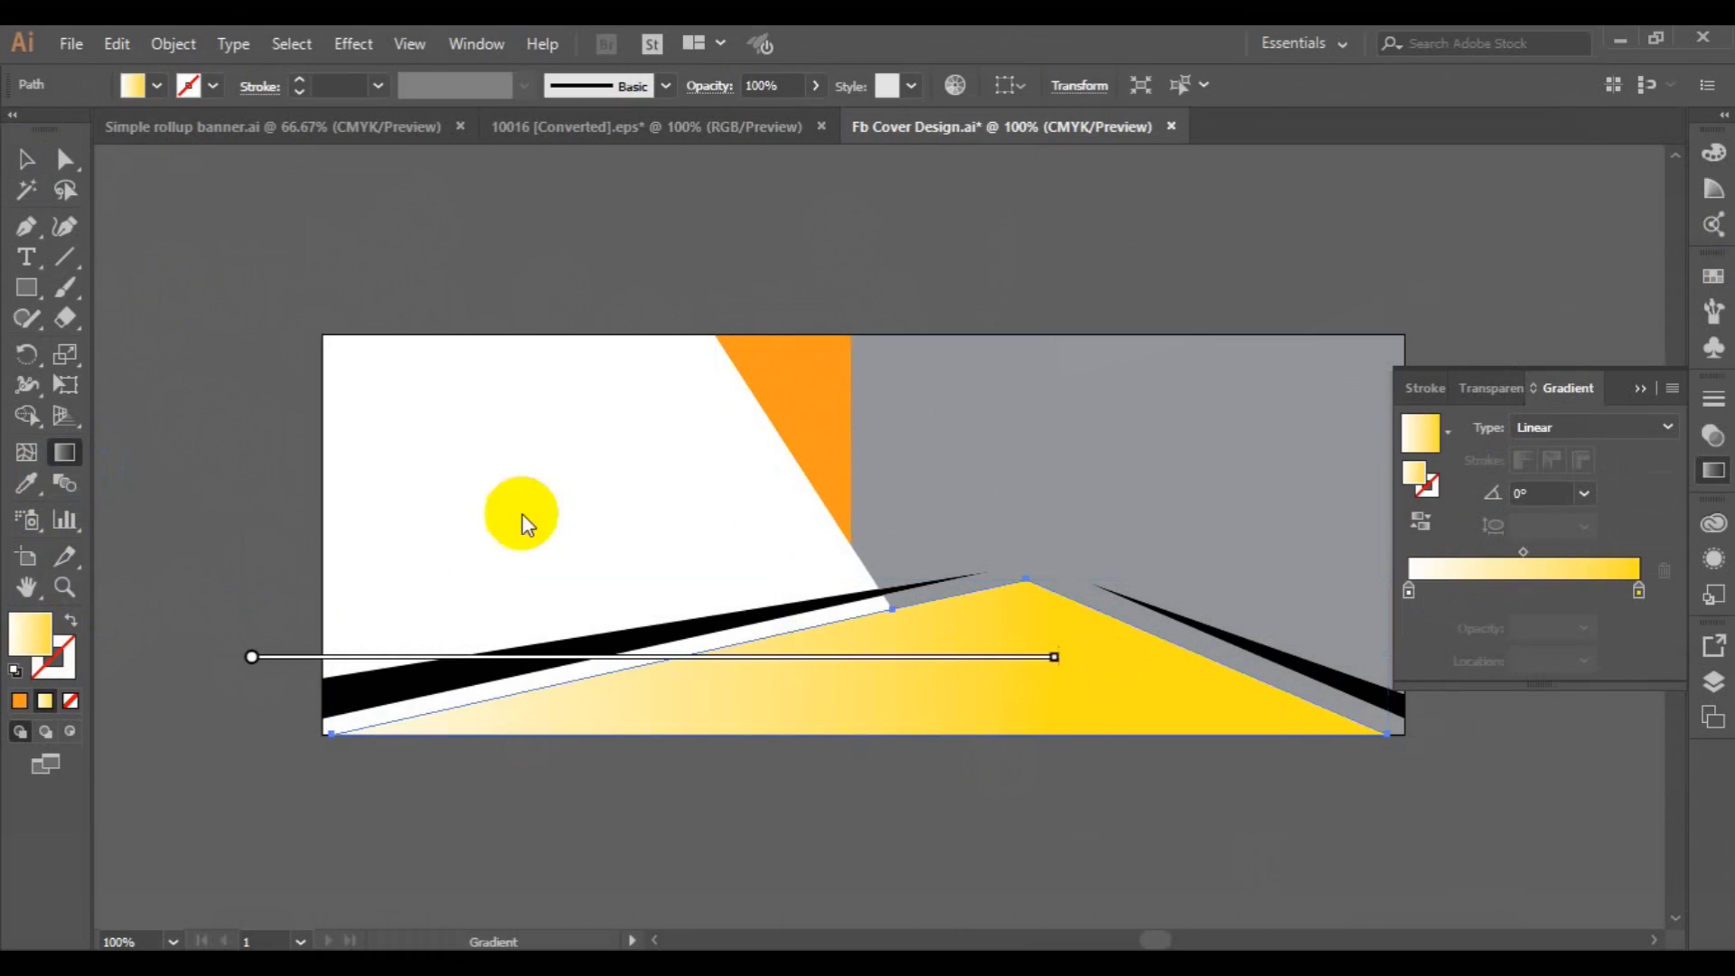
pyautogui.click(1638, 592)
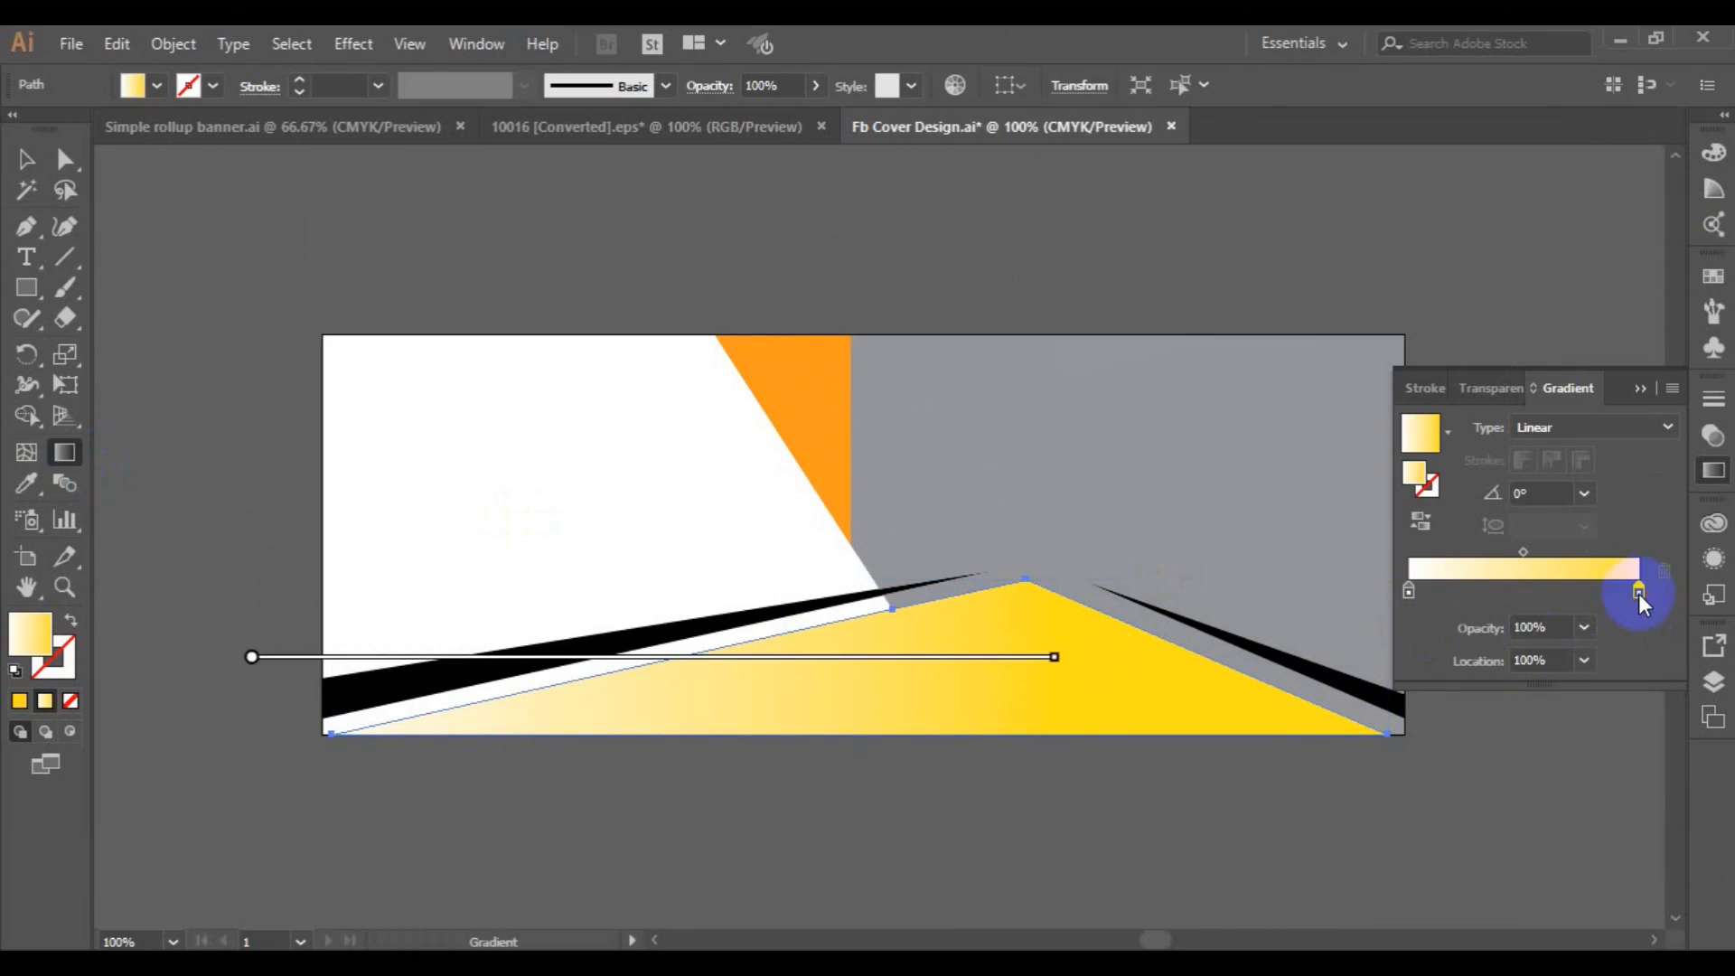
pyautogui.click(1413, 476)
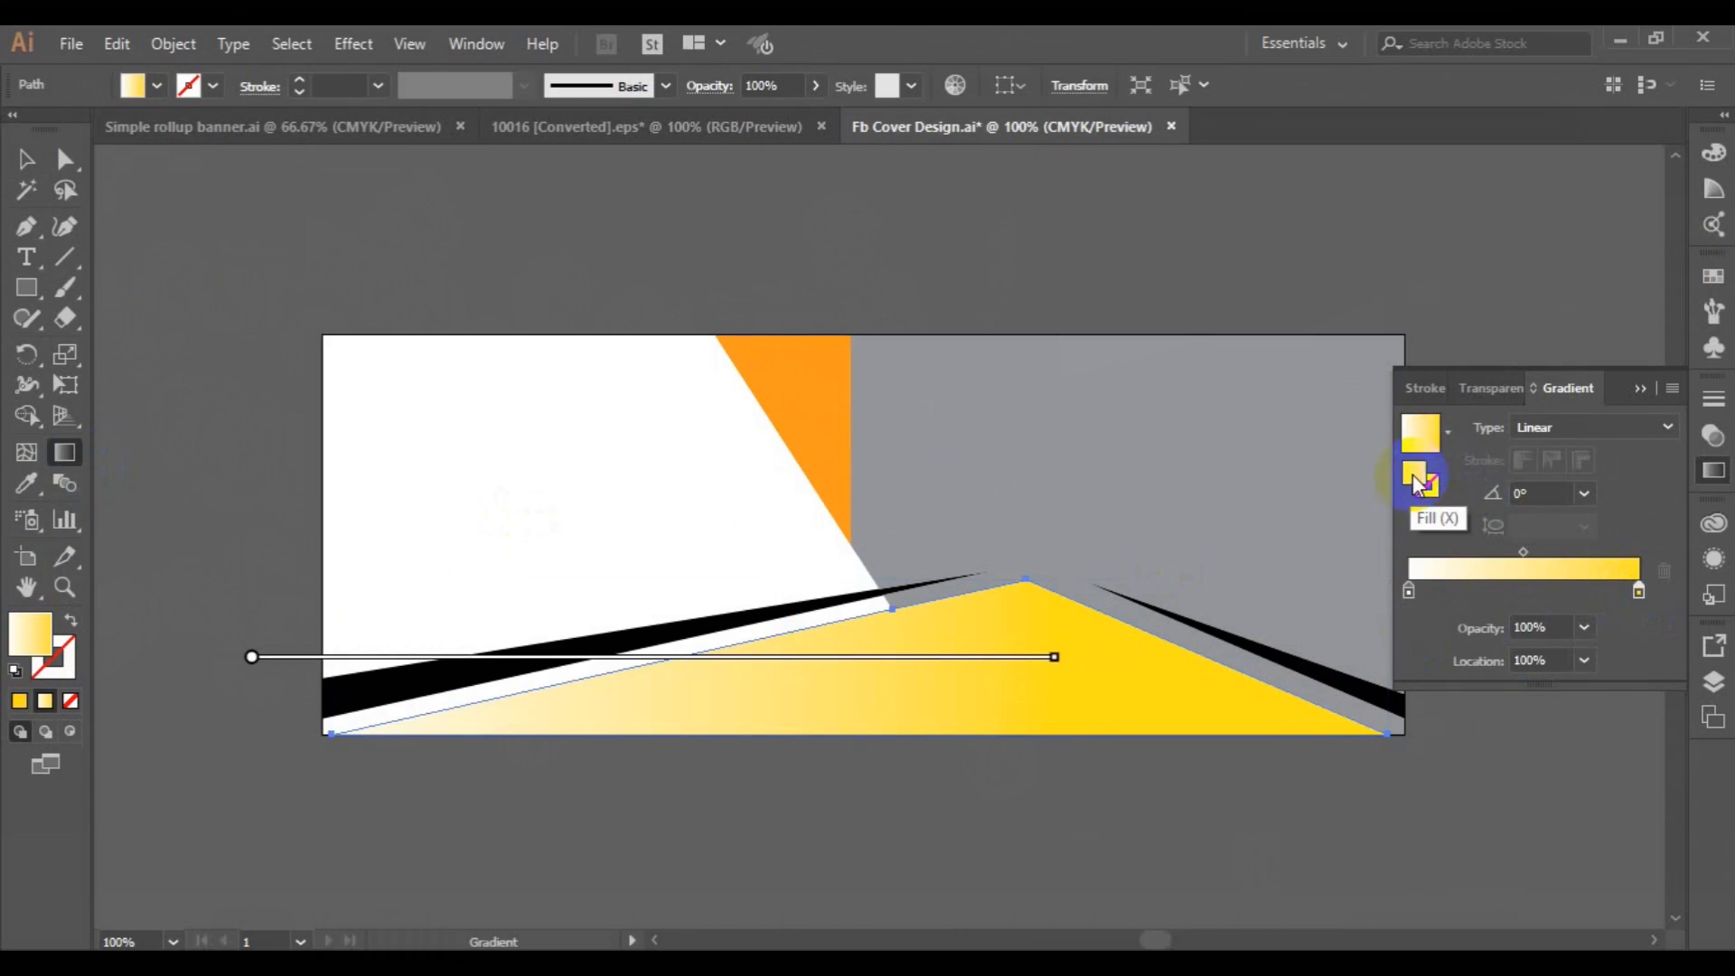
pyautogui.doubleClick(1507, 558)
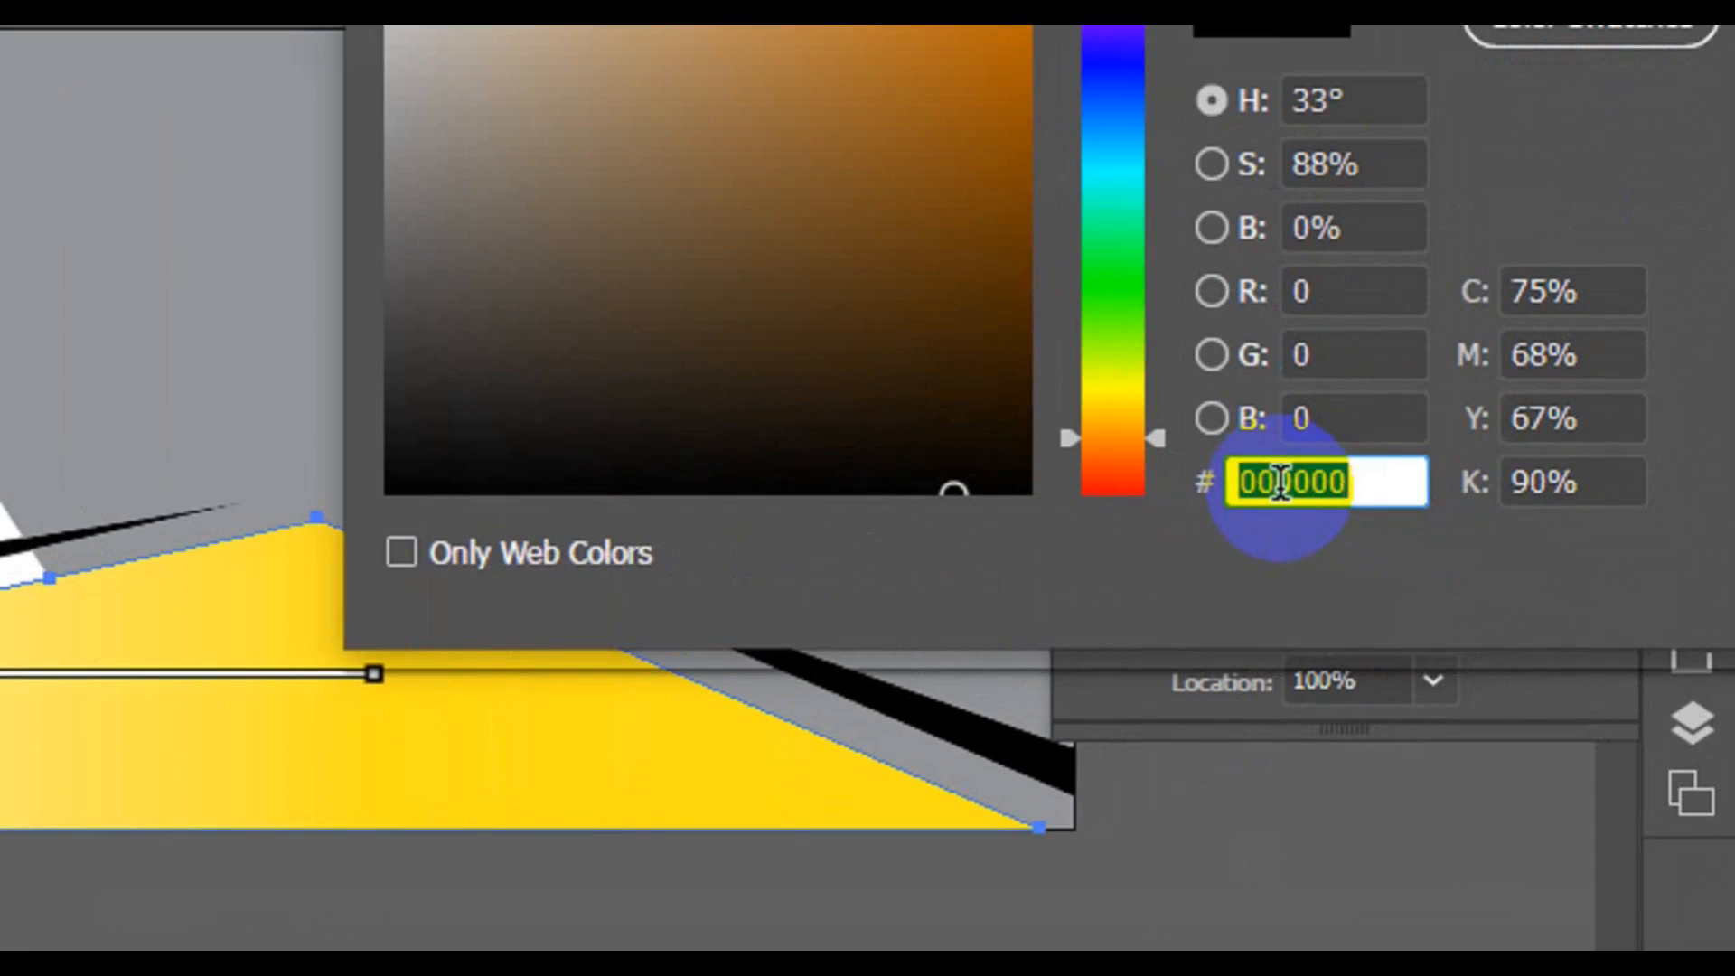
pyautogui.write('F8991D')
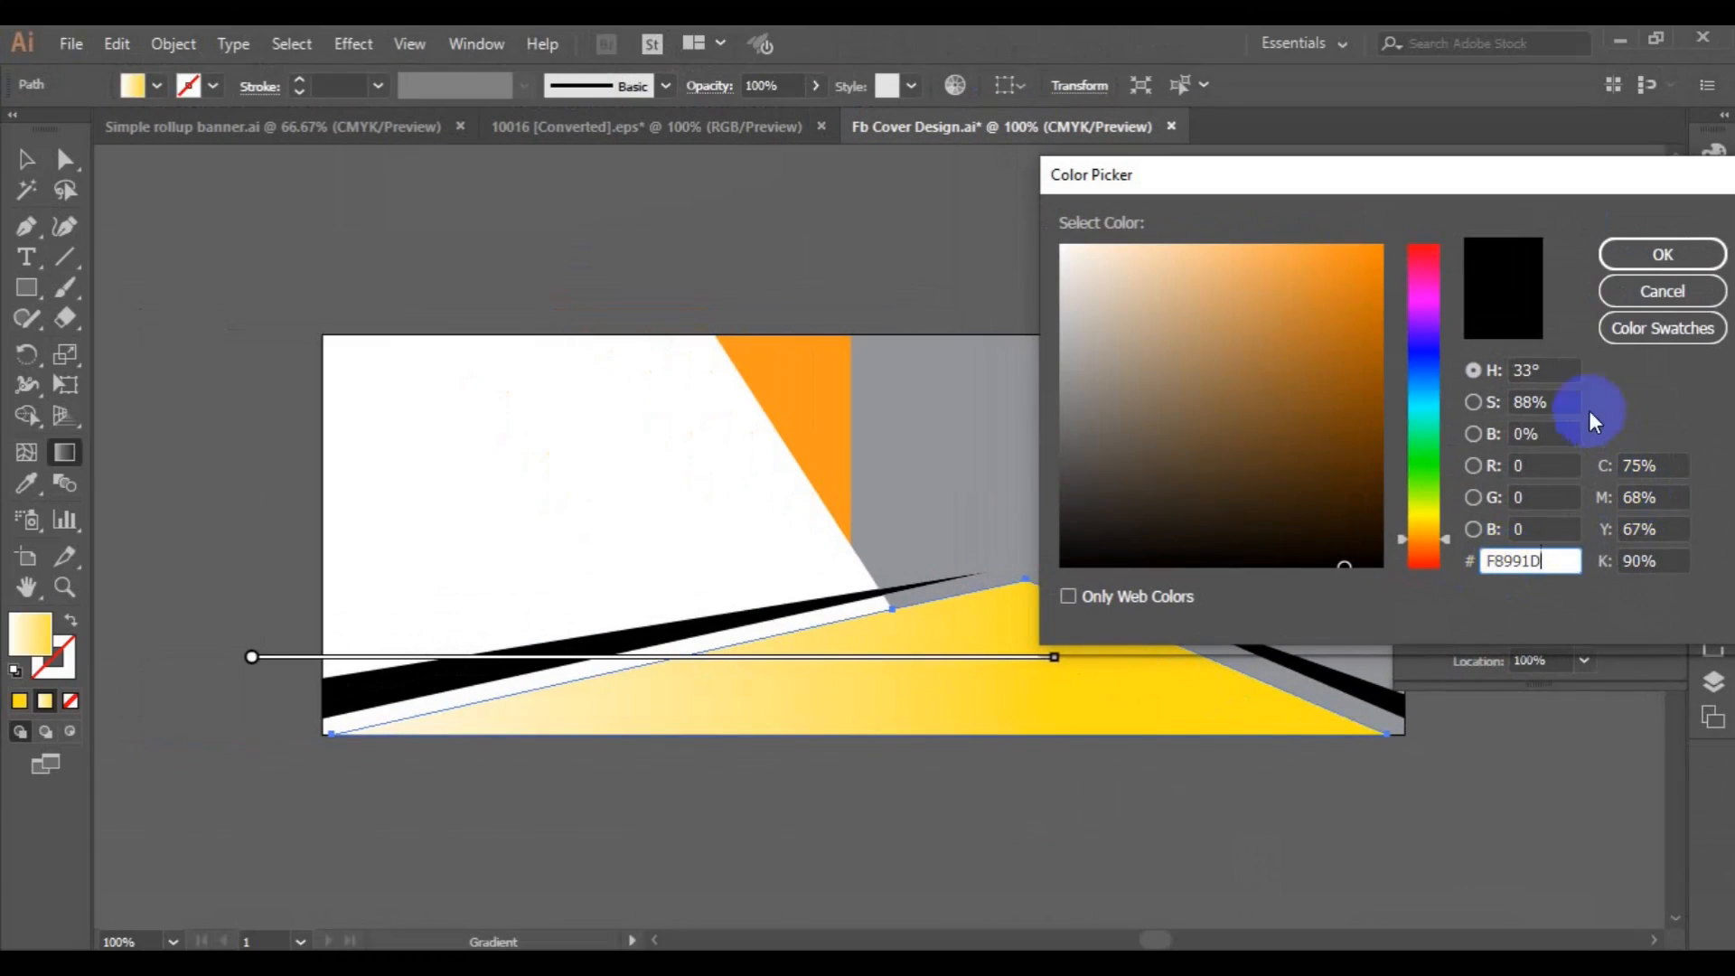
pyautogui.doubleClick(1500, 558)
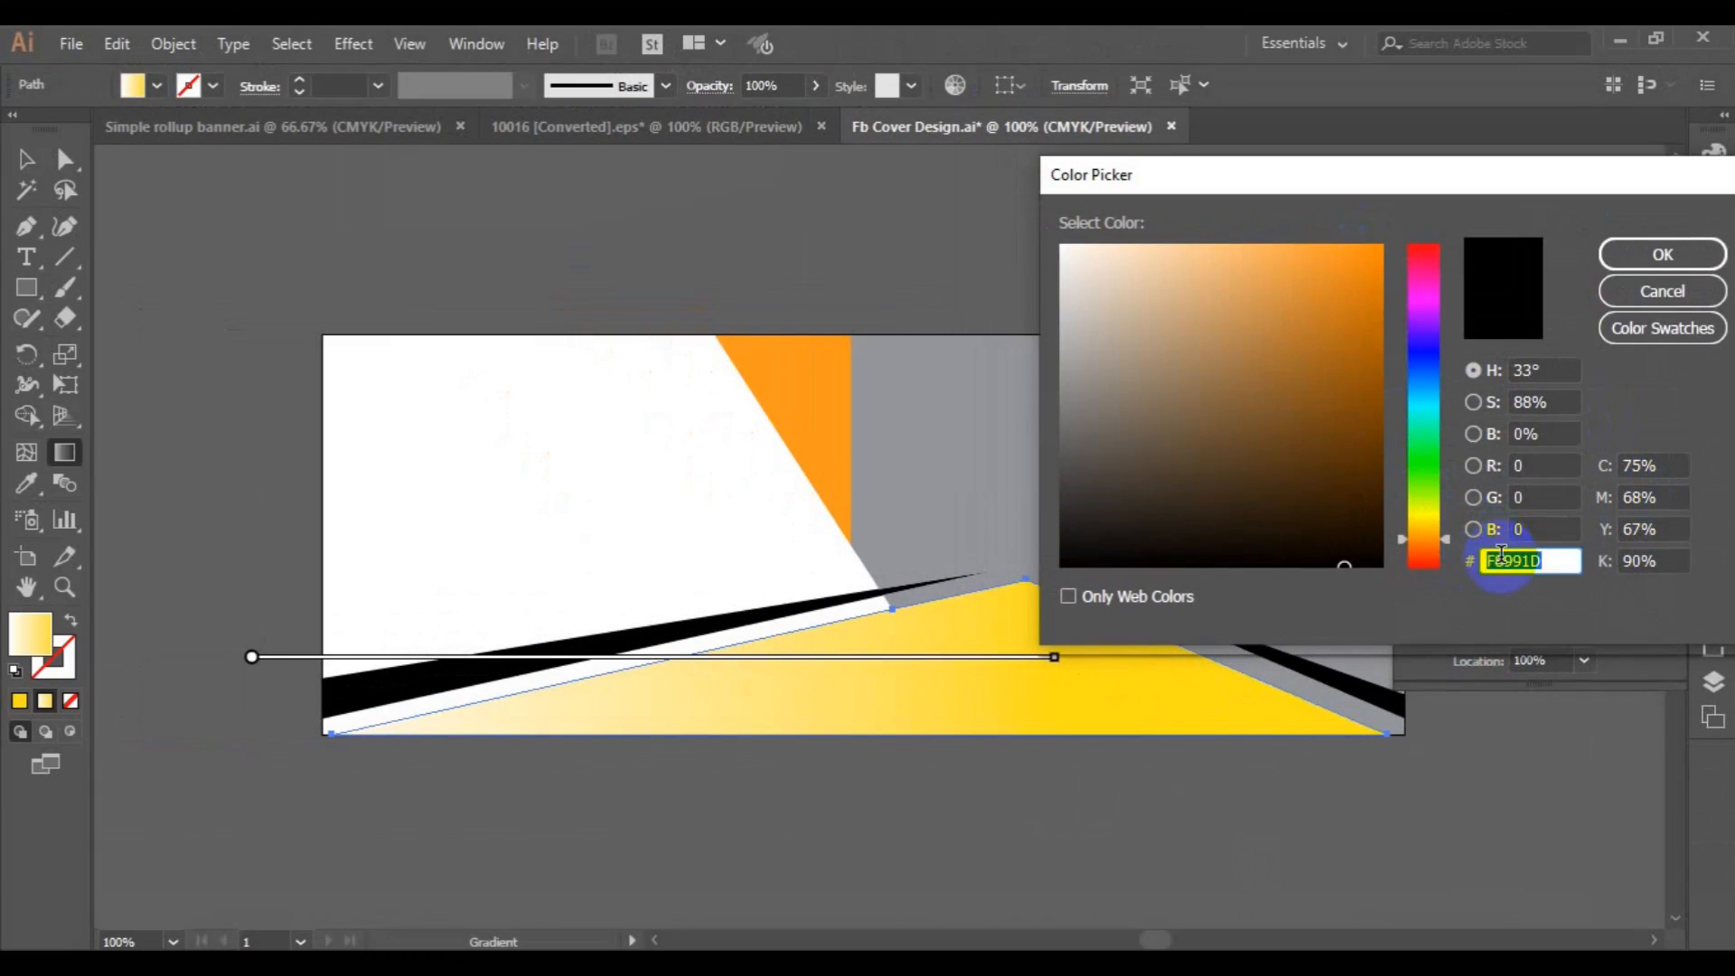
pyautogui.moveTo(1371, 259); pyautogui.dragTo(1568, 262)
pyautogui.click(1640, 256)
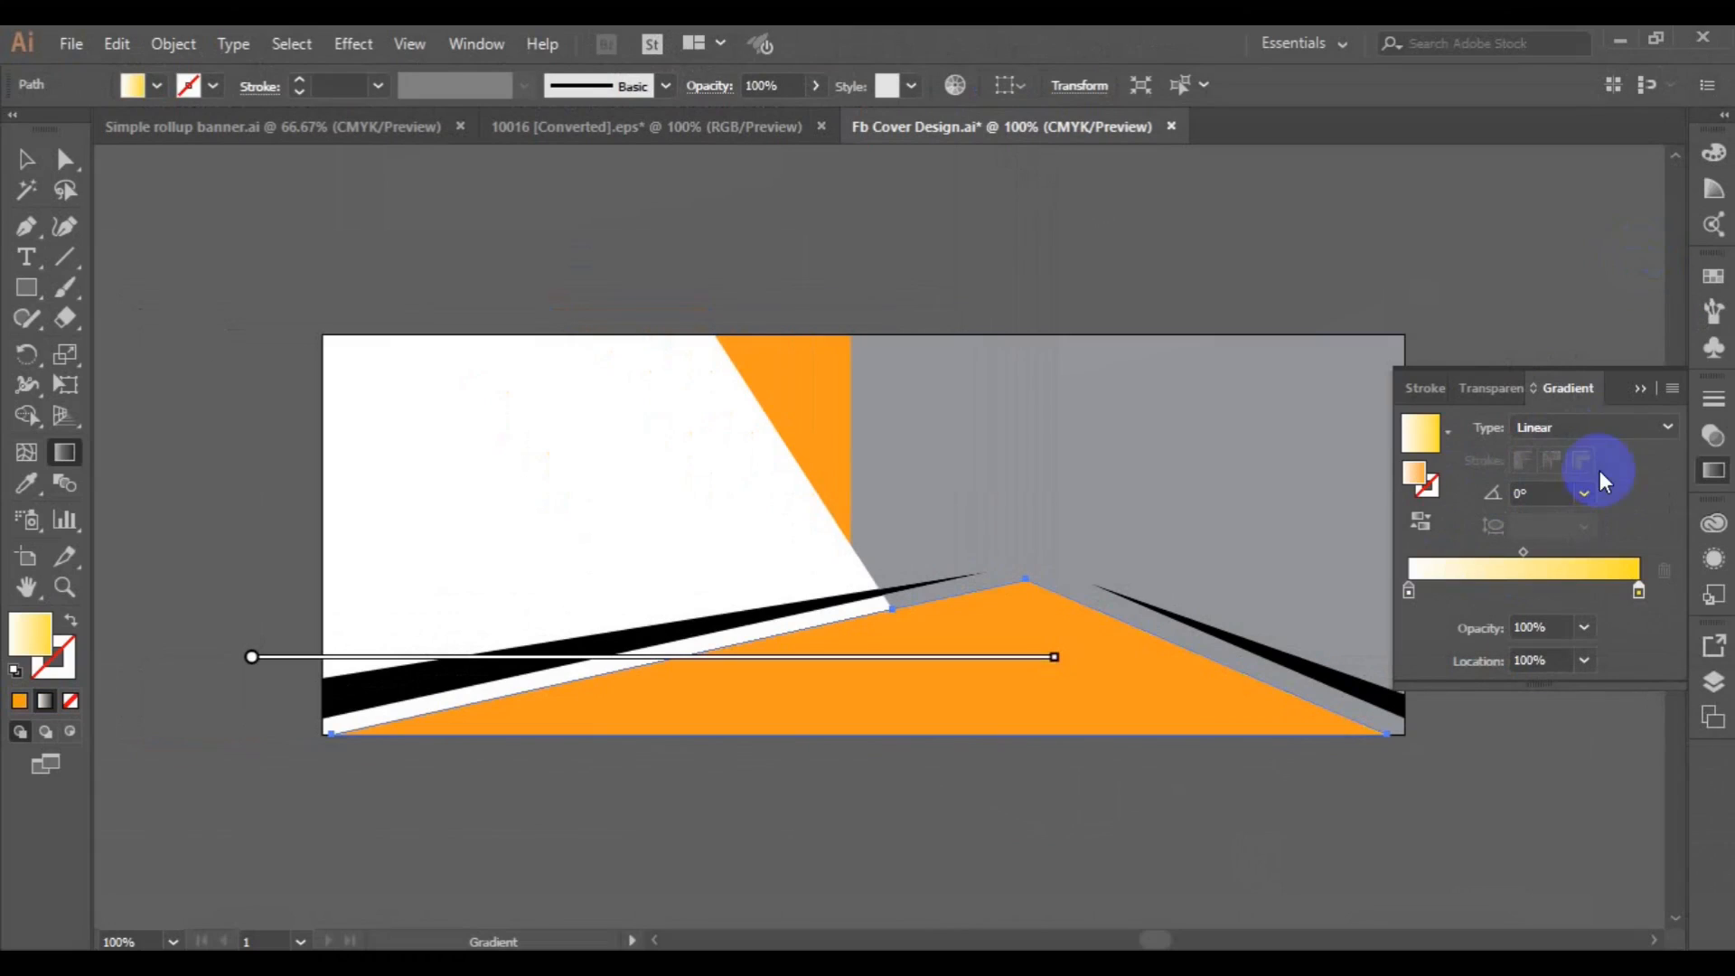
pyautogui.click(1042, 632)
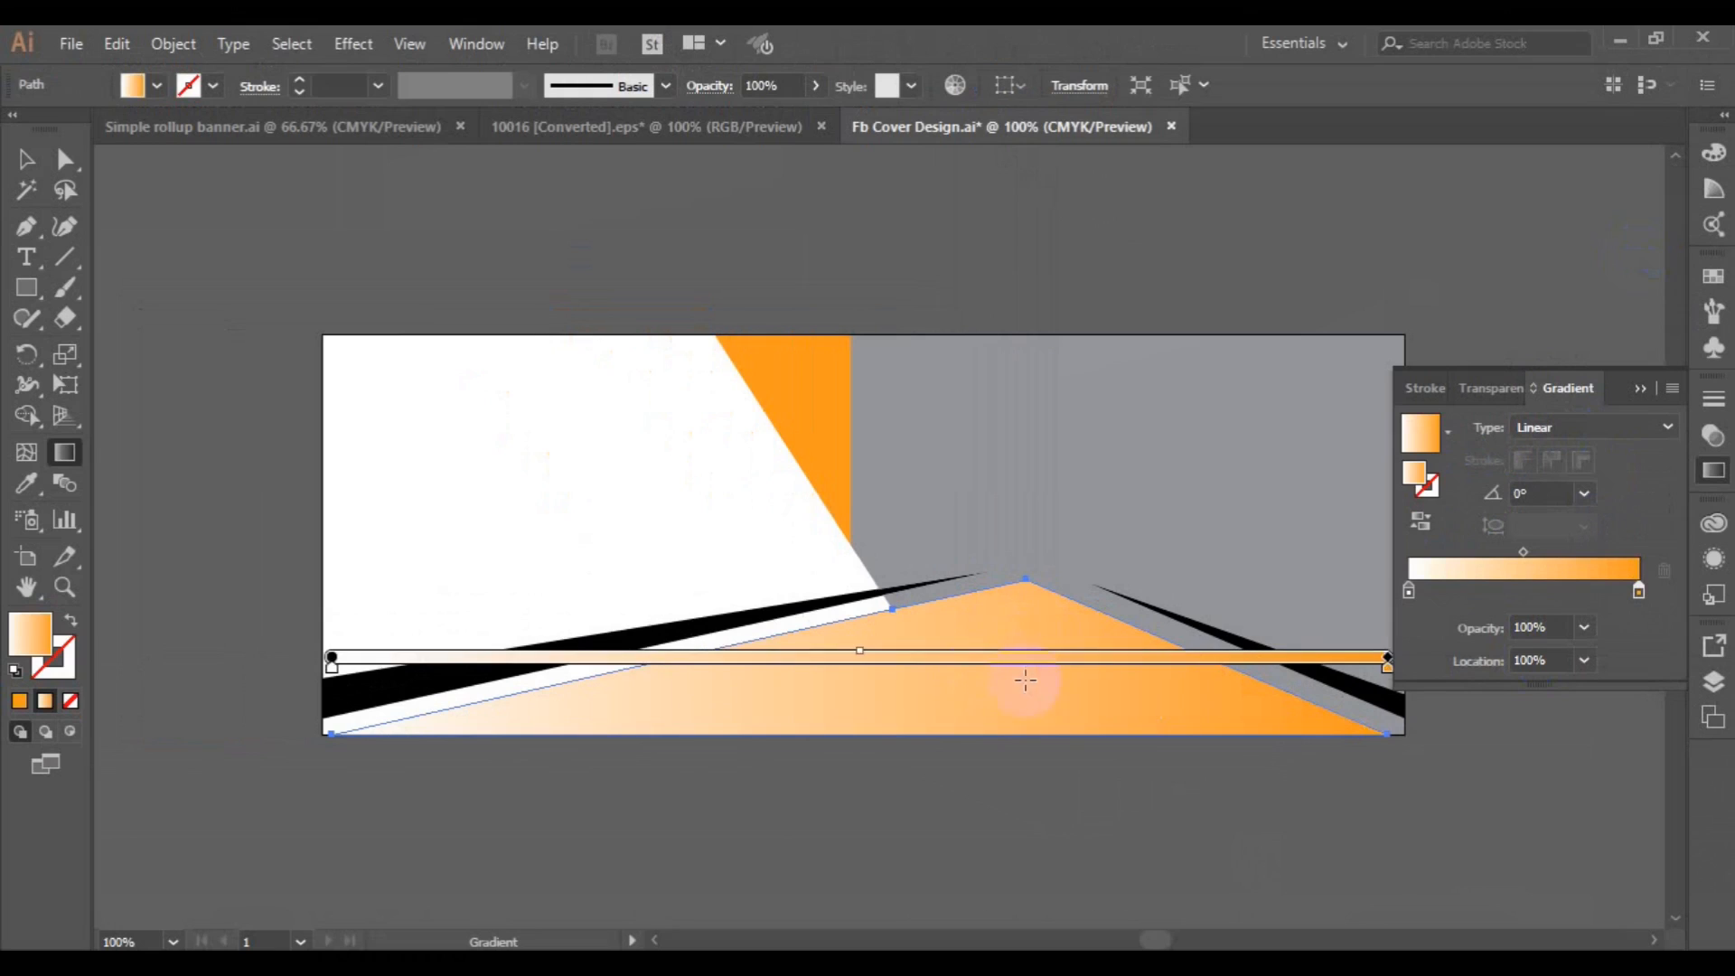
pyautogui.moveTo(1386, 672); pyautogui.dragTo(1124, 664)
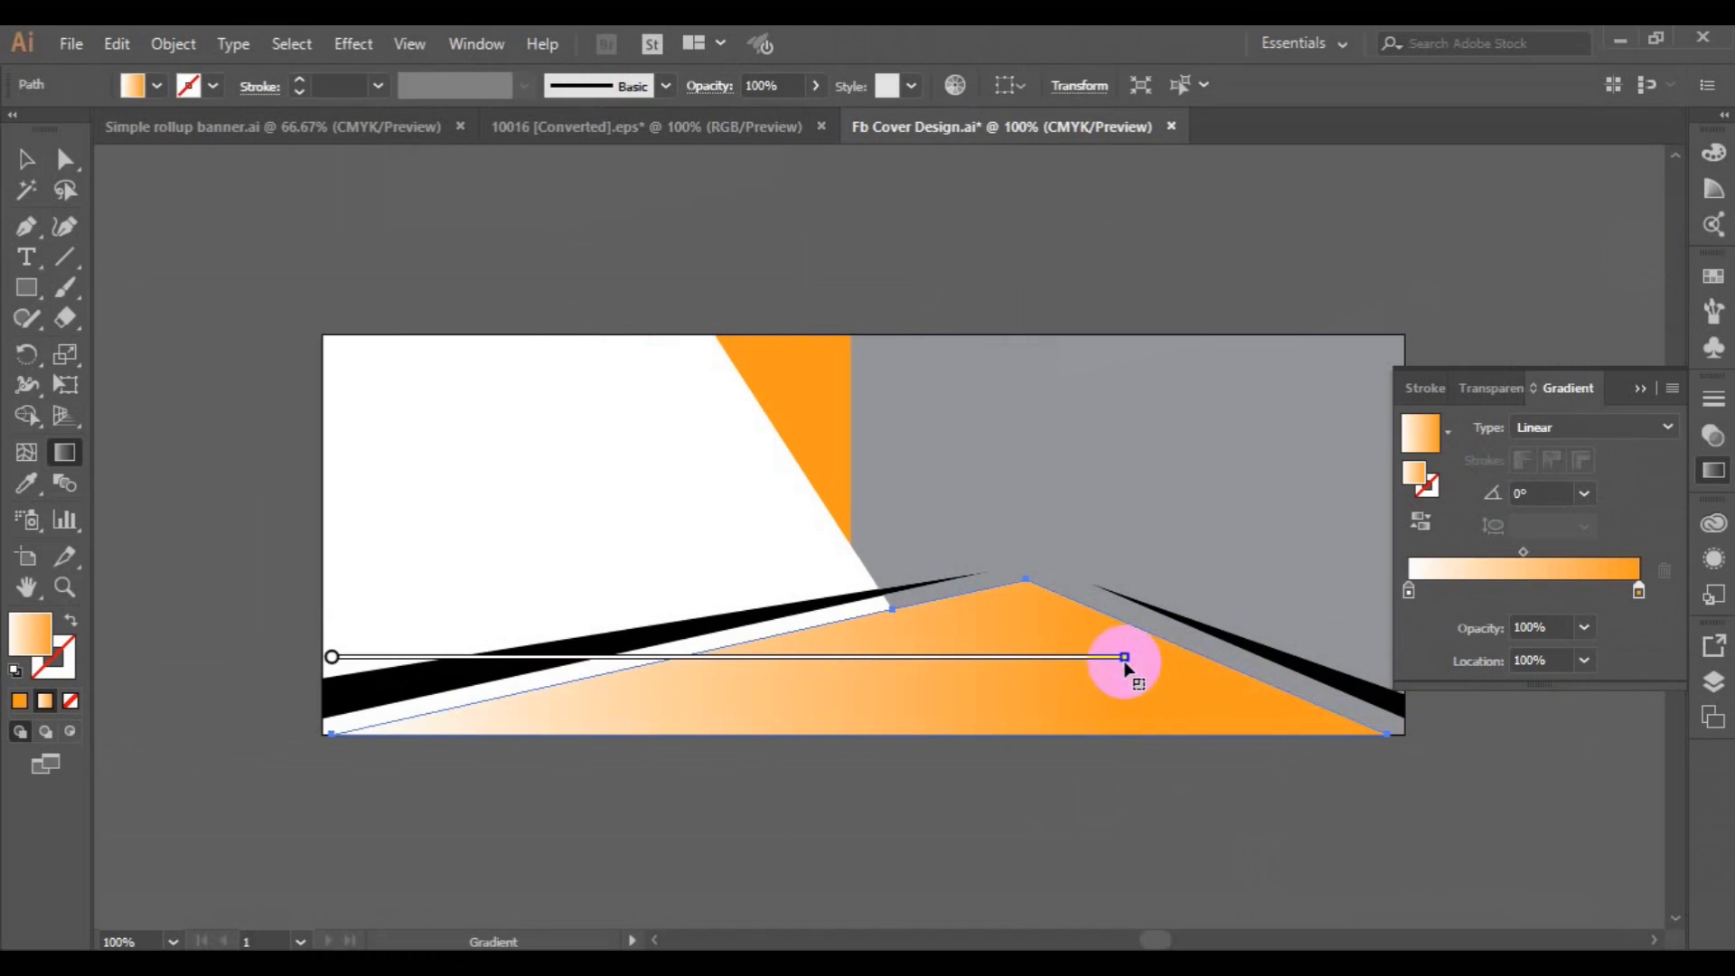
# Set the white start stop of the bottom shape's gradient to a bright orange, corrected to its in-gamut equivalent.
pyautogui.click(1409, 592)
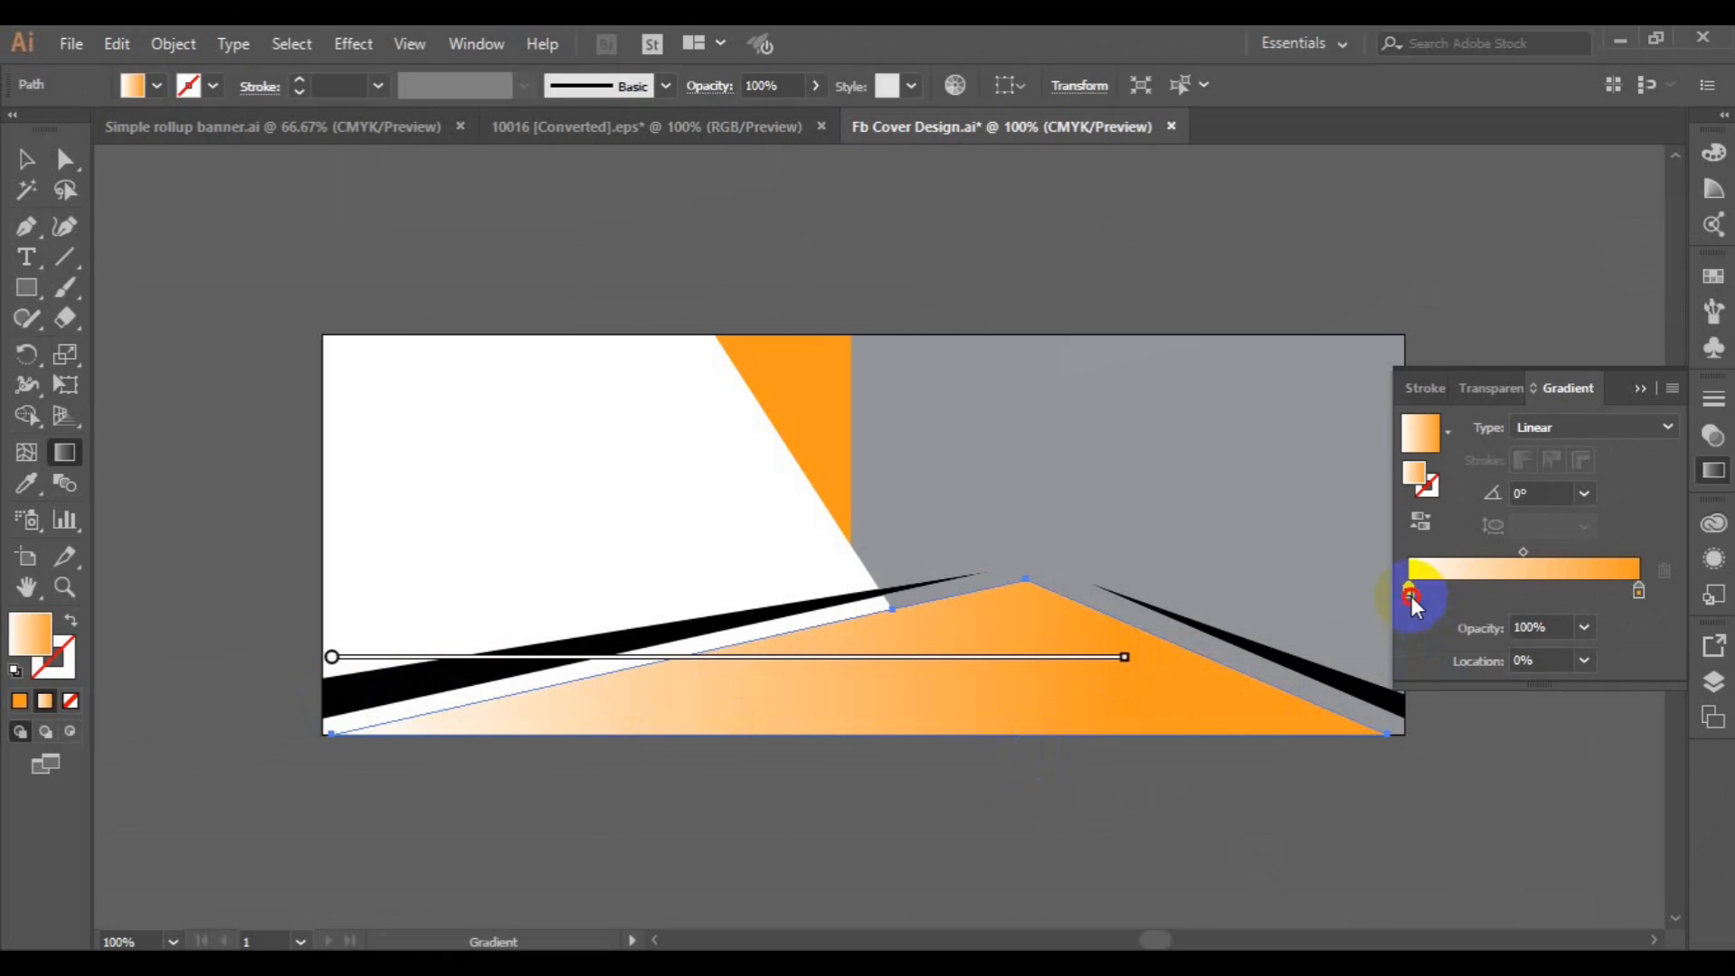
pyautogui.doubleClick(1409, 592)
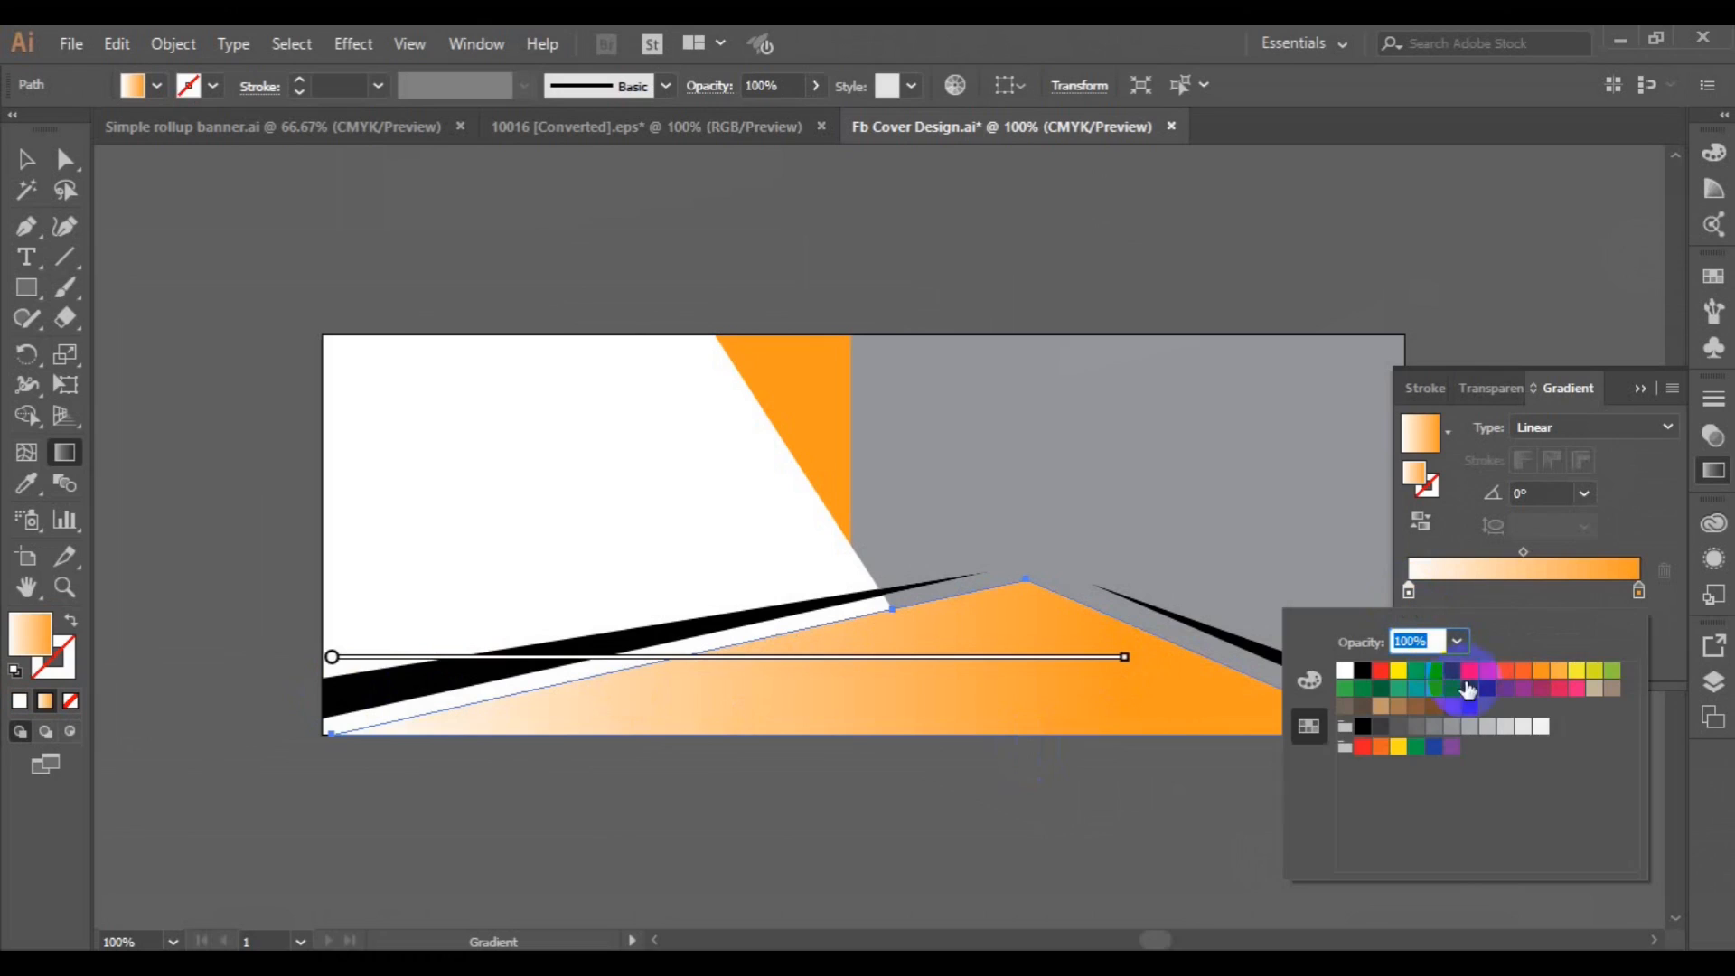
pyautogui.click(1414, 473)
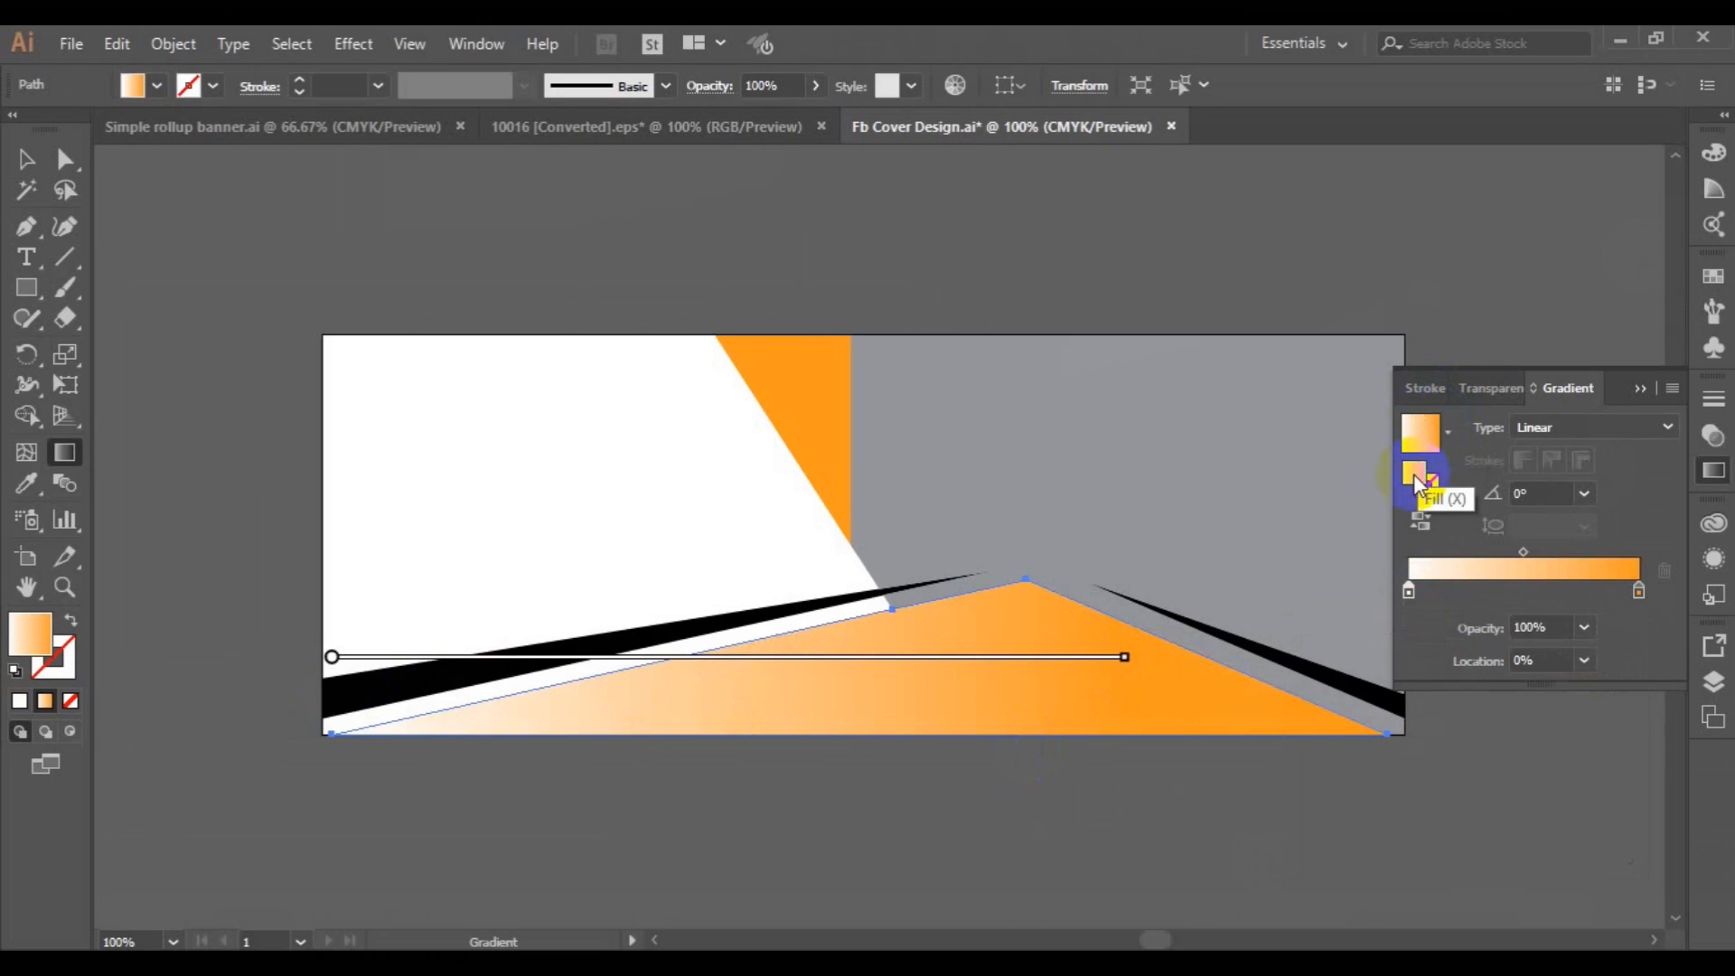
pyautogui.doubleClick(1413, 473)
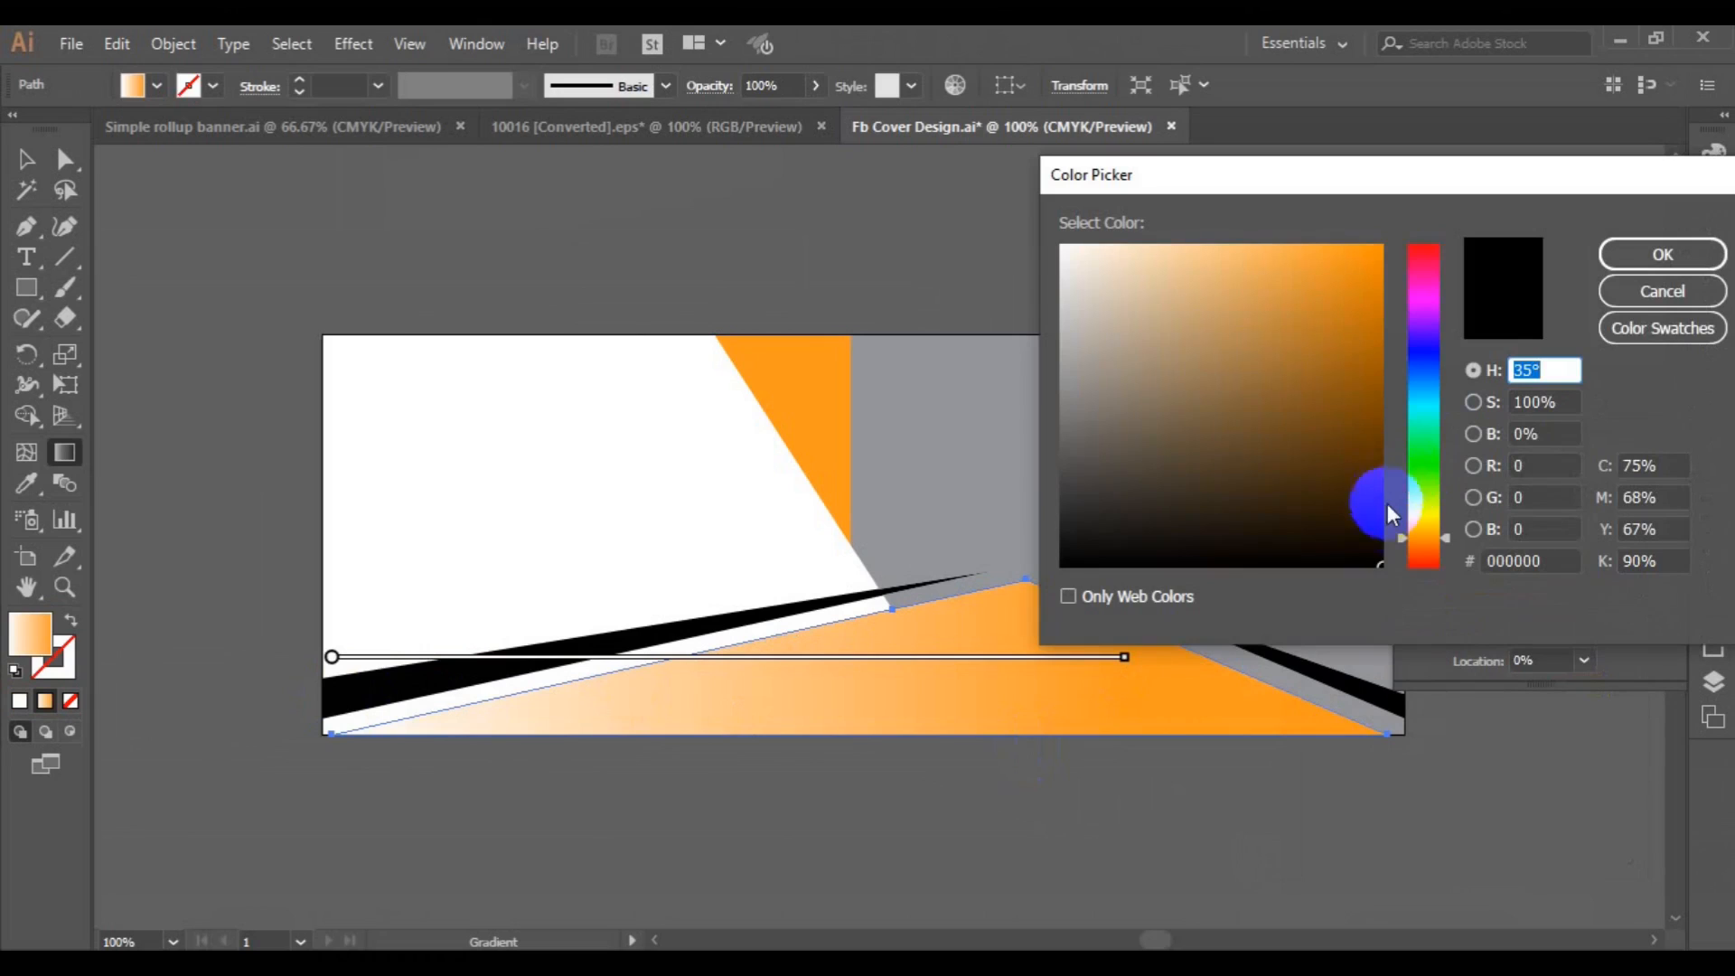
pyautogui.click(1379, 373)
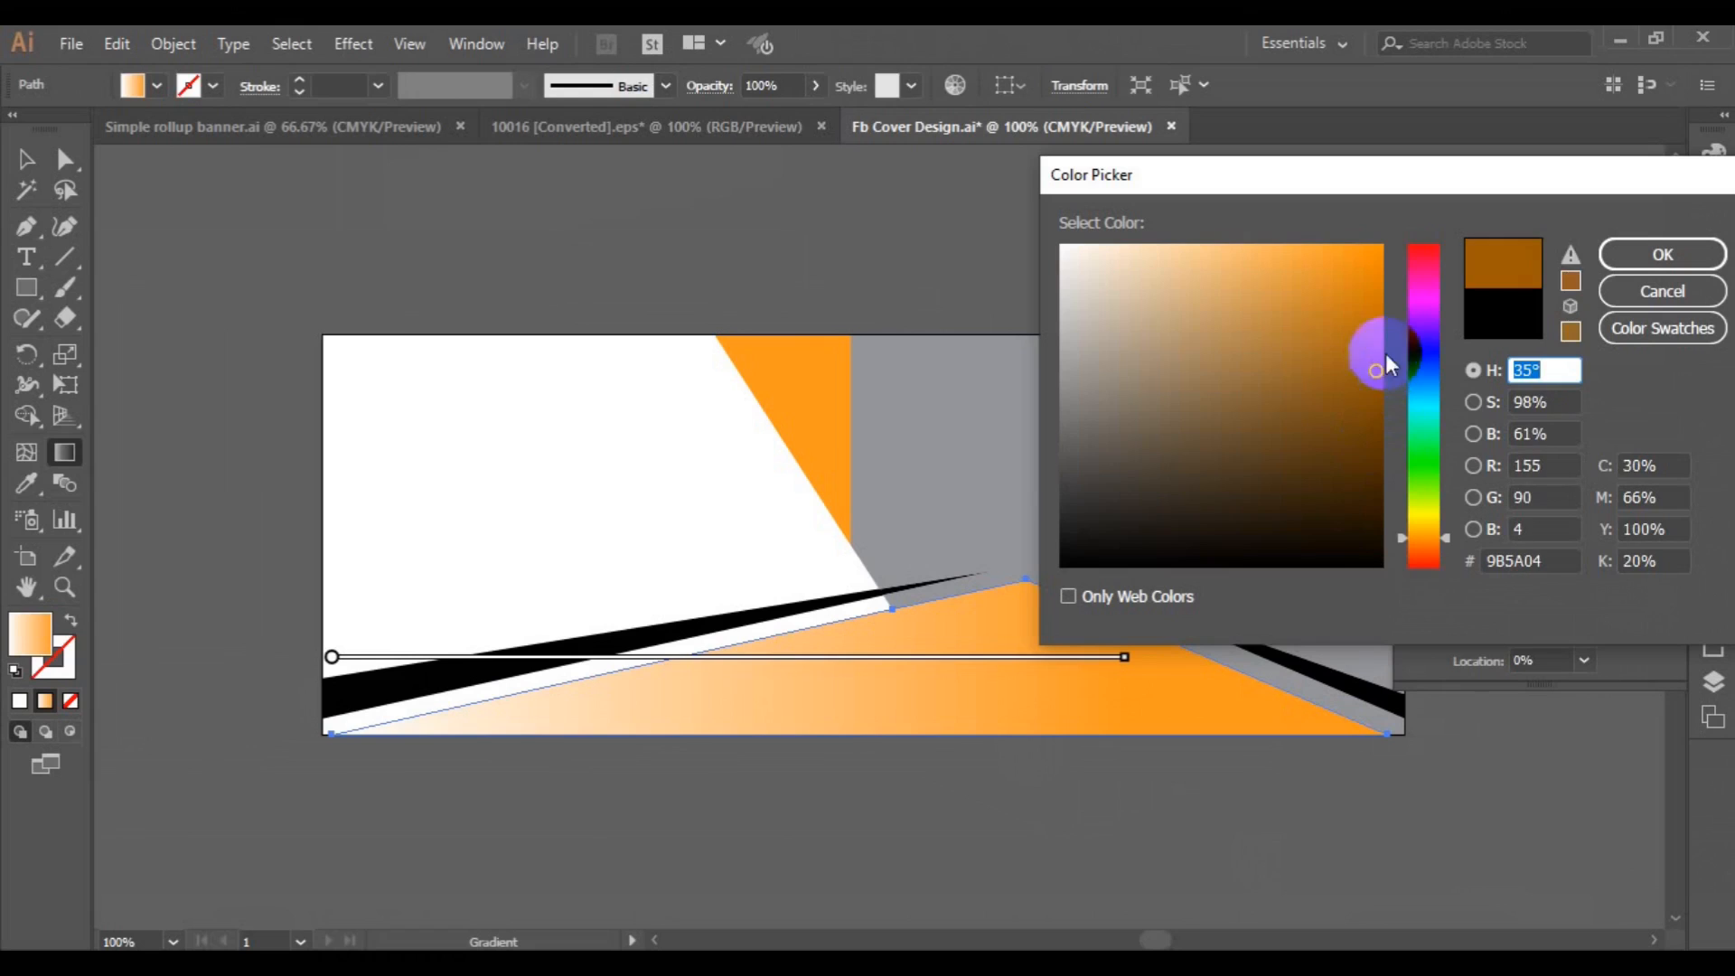
pyautogui.click(1445, 529)
pyautogui.moveTo(1445, 523); pyautogui.dragTo(1444, 530)
pyautogui.click(1375, 266)
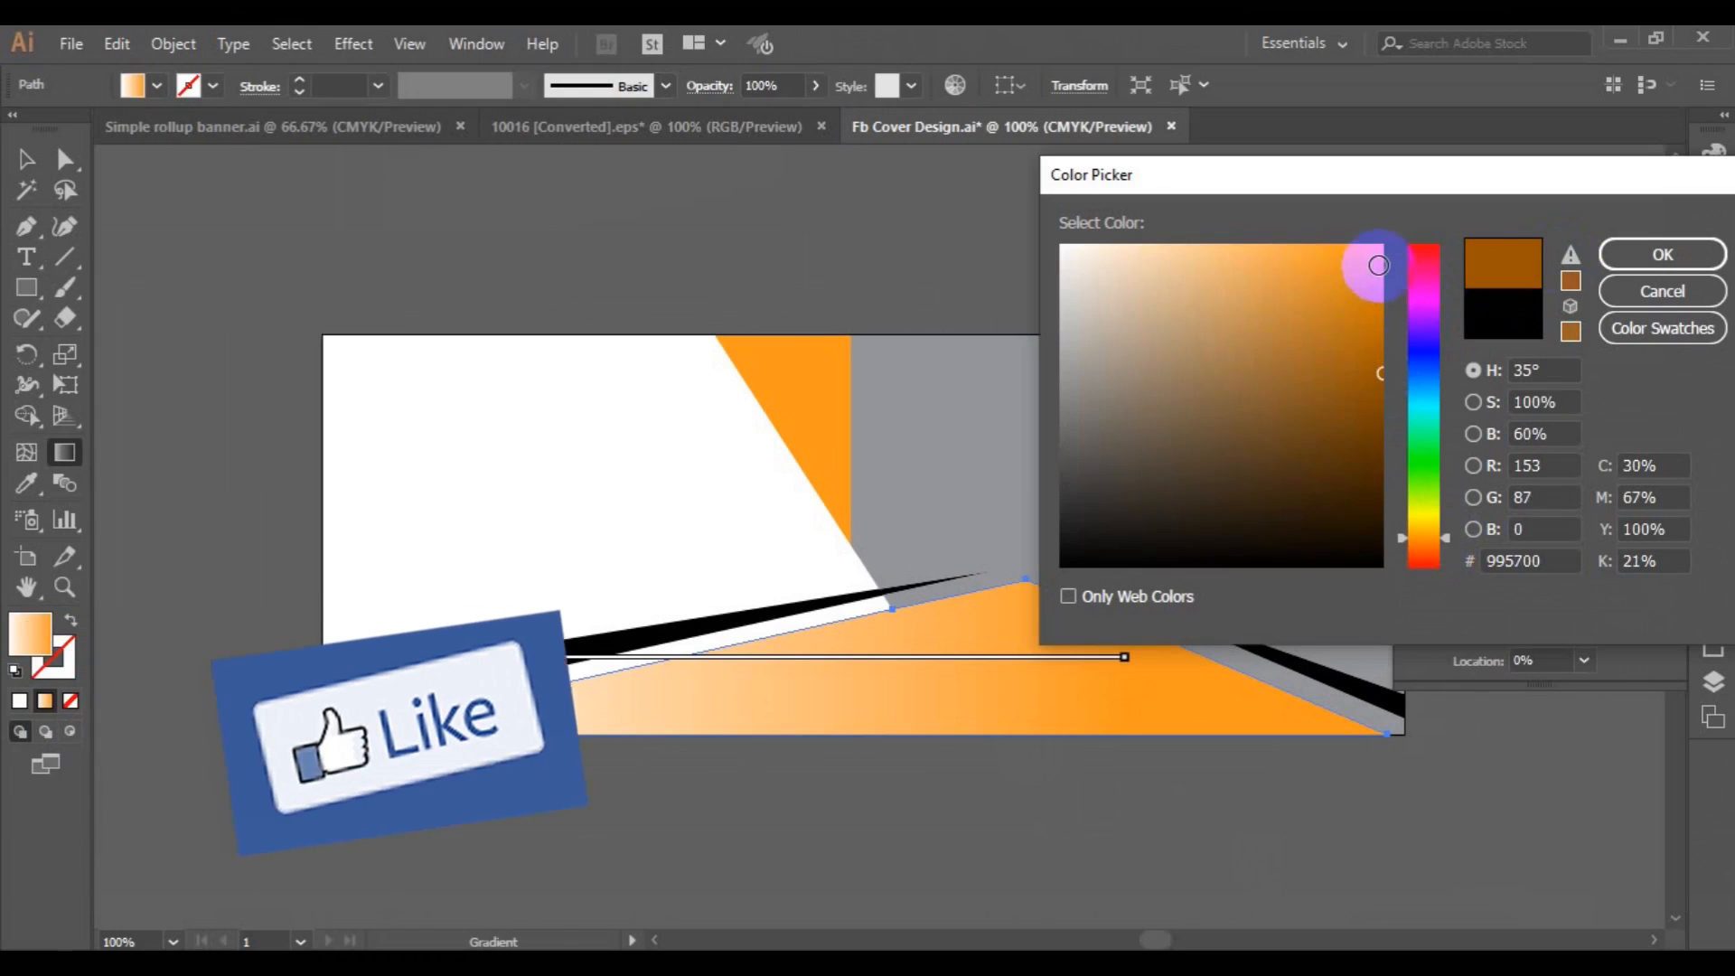
pyautogui.click(1568, 264)
pyautogui.click(1650, 259)
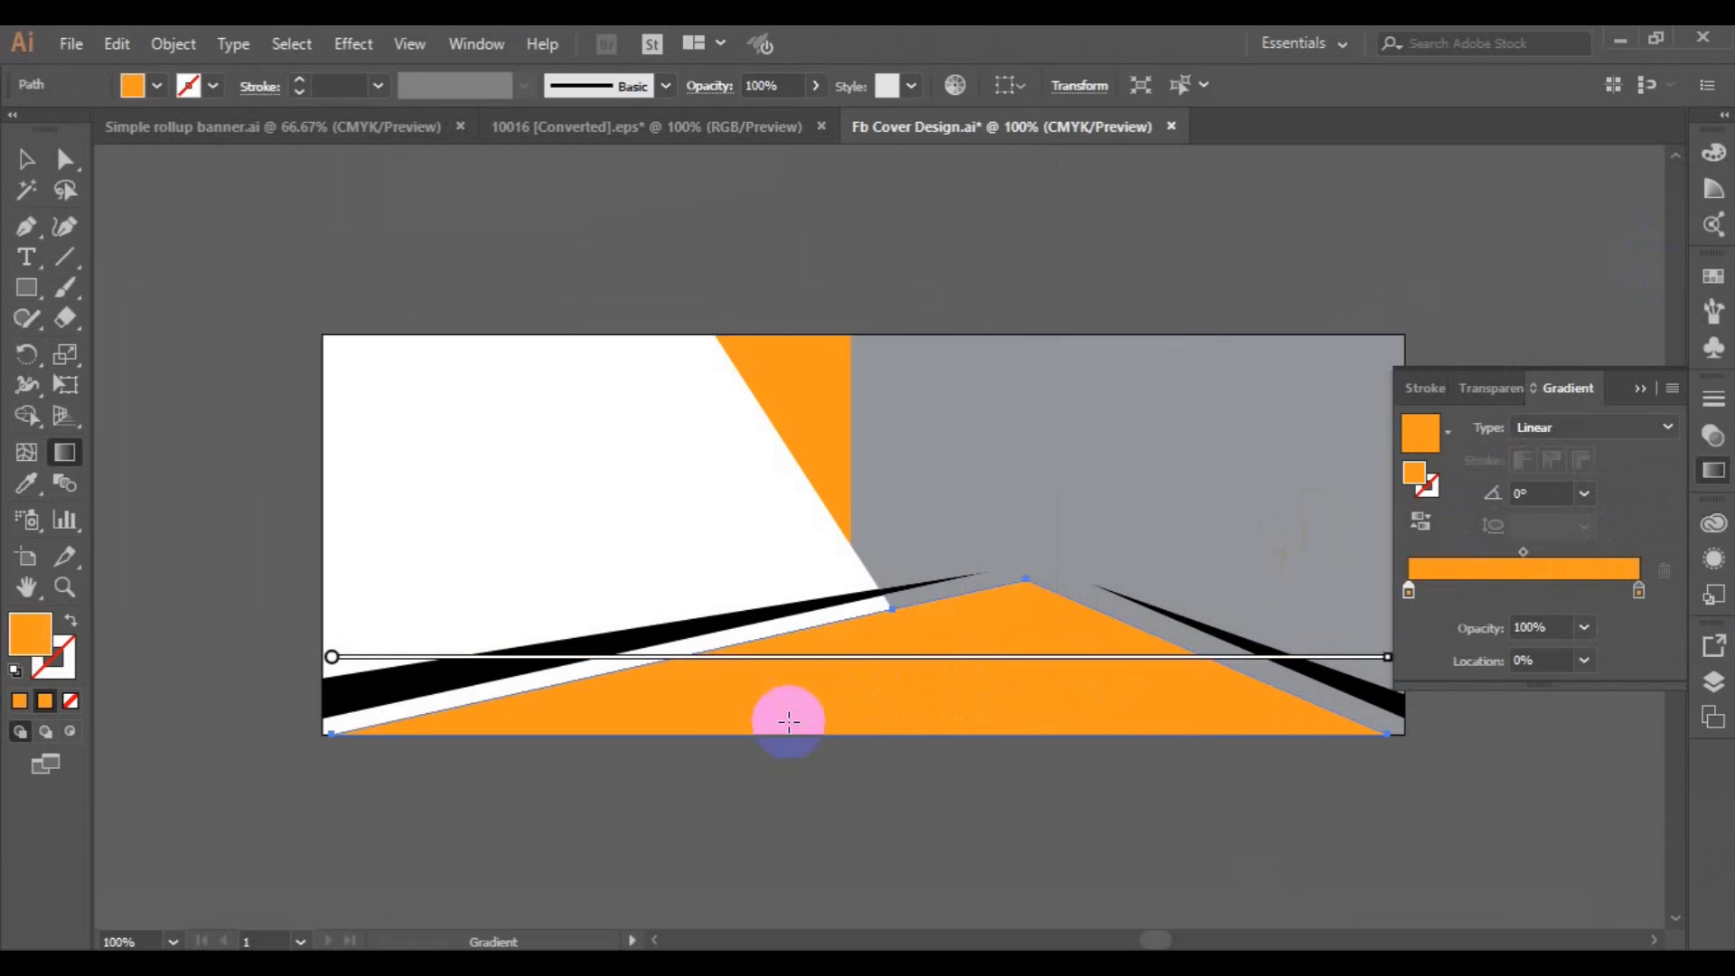
# Redraw the bottom shape's gradient leftward from under the peak and set its start stop to the red swatch.
pyautogui.moveTo(1113, 652)
pyautogui.moveTo(1052, 645)
pyautogui.mouseDown()
pyautogui.moveTo(790, 697)
pyautogui.moveTo(702, 684)
pyautogui.mouseUp()
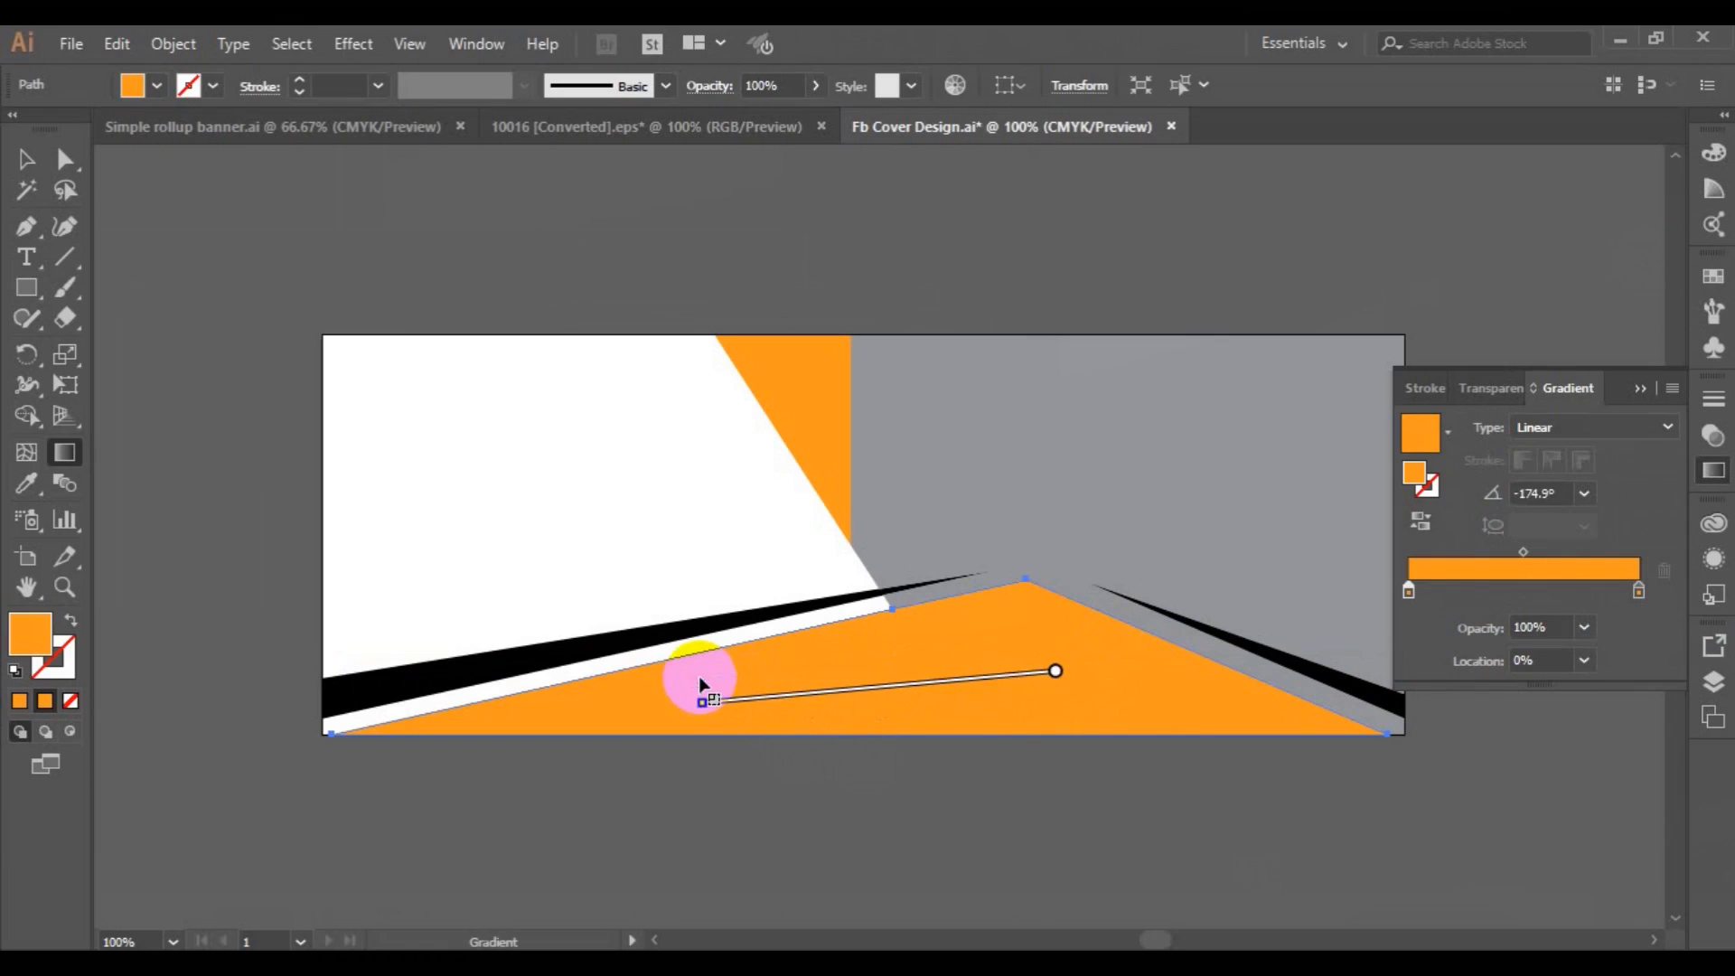
pyautogui.click(1409, 592)
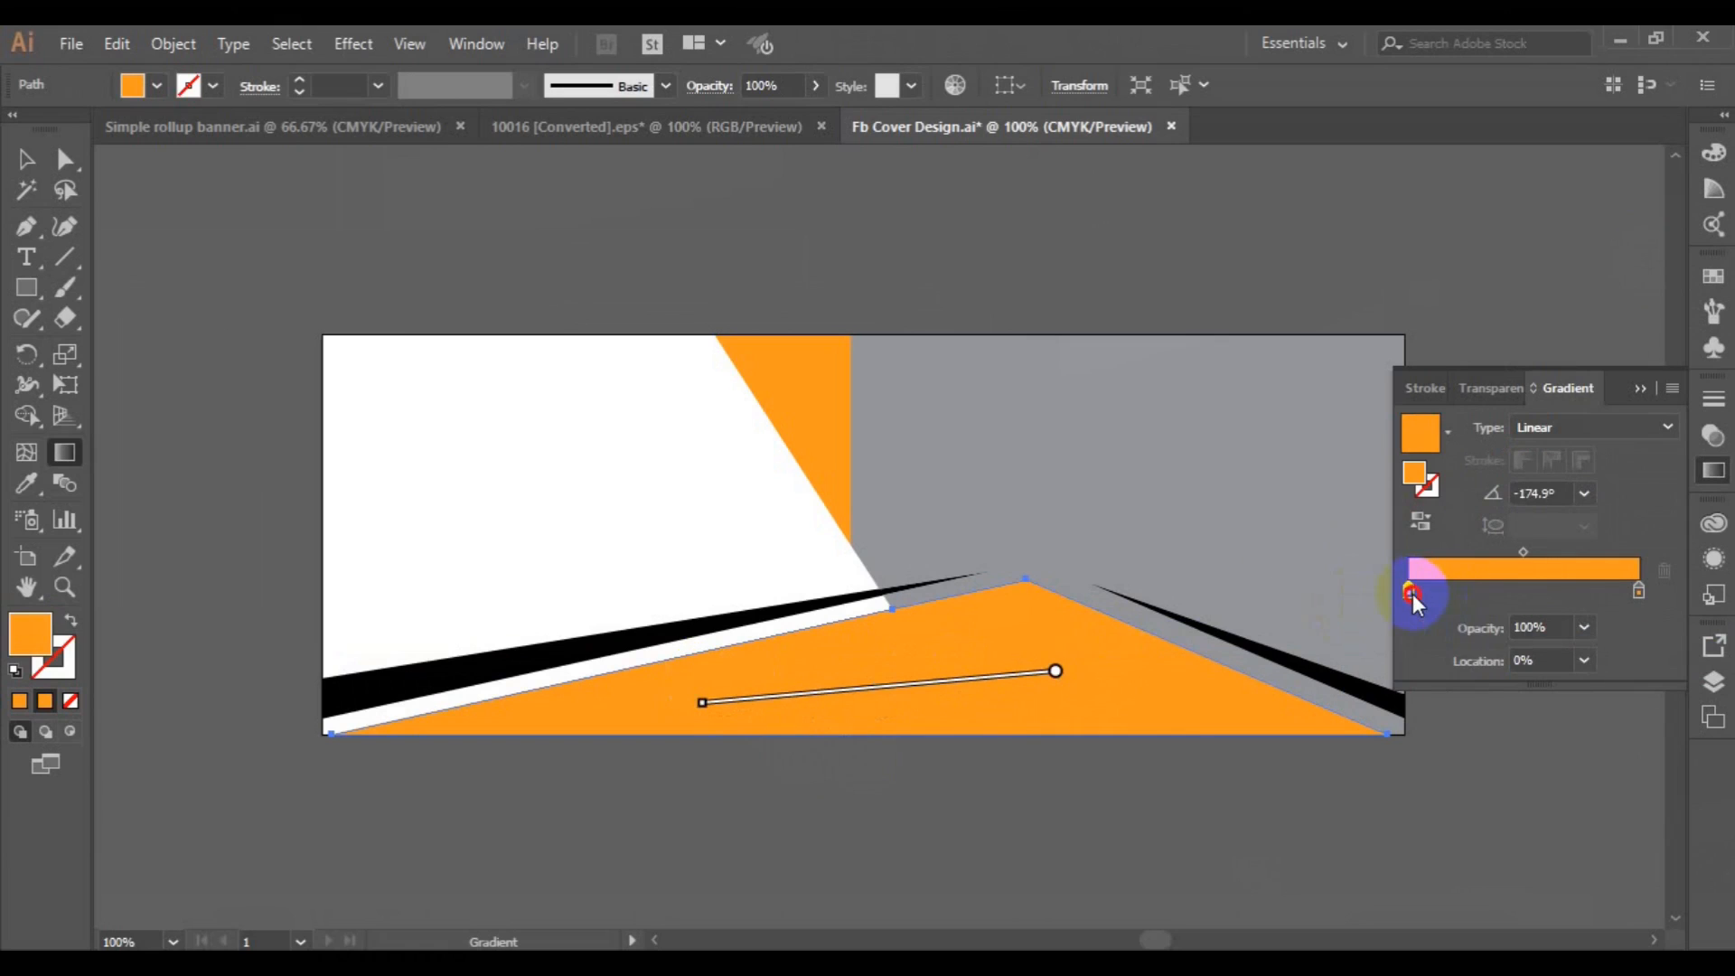
pyautogui.doubleClick(1410, 592)
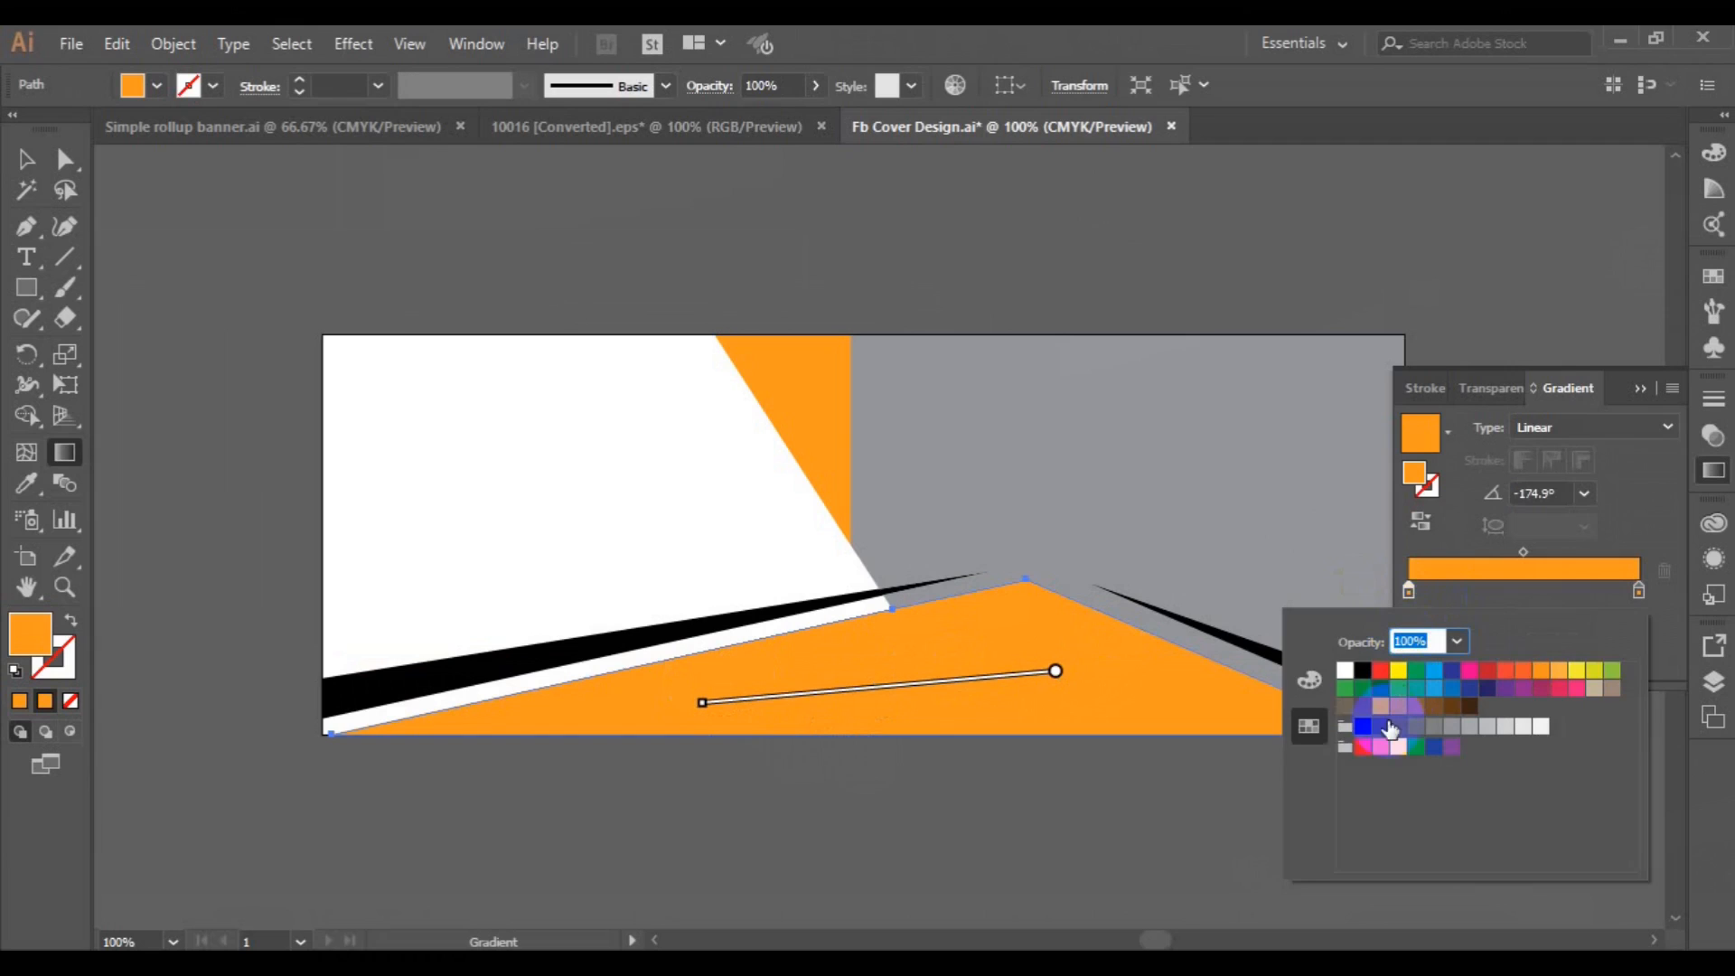
pyautogui.click(1364, 748)
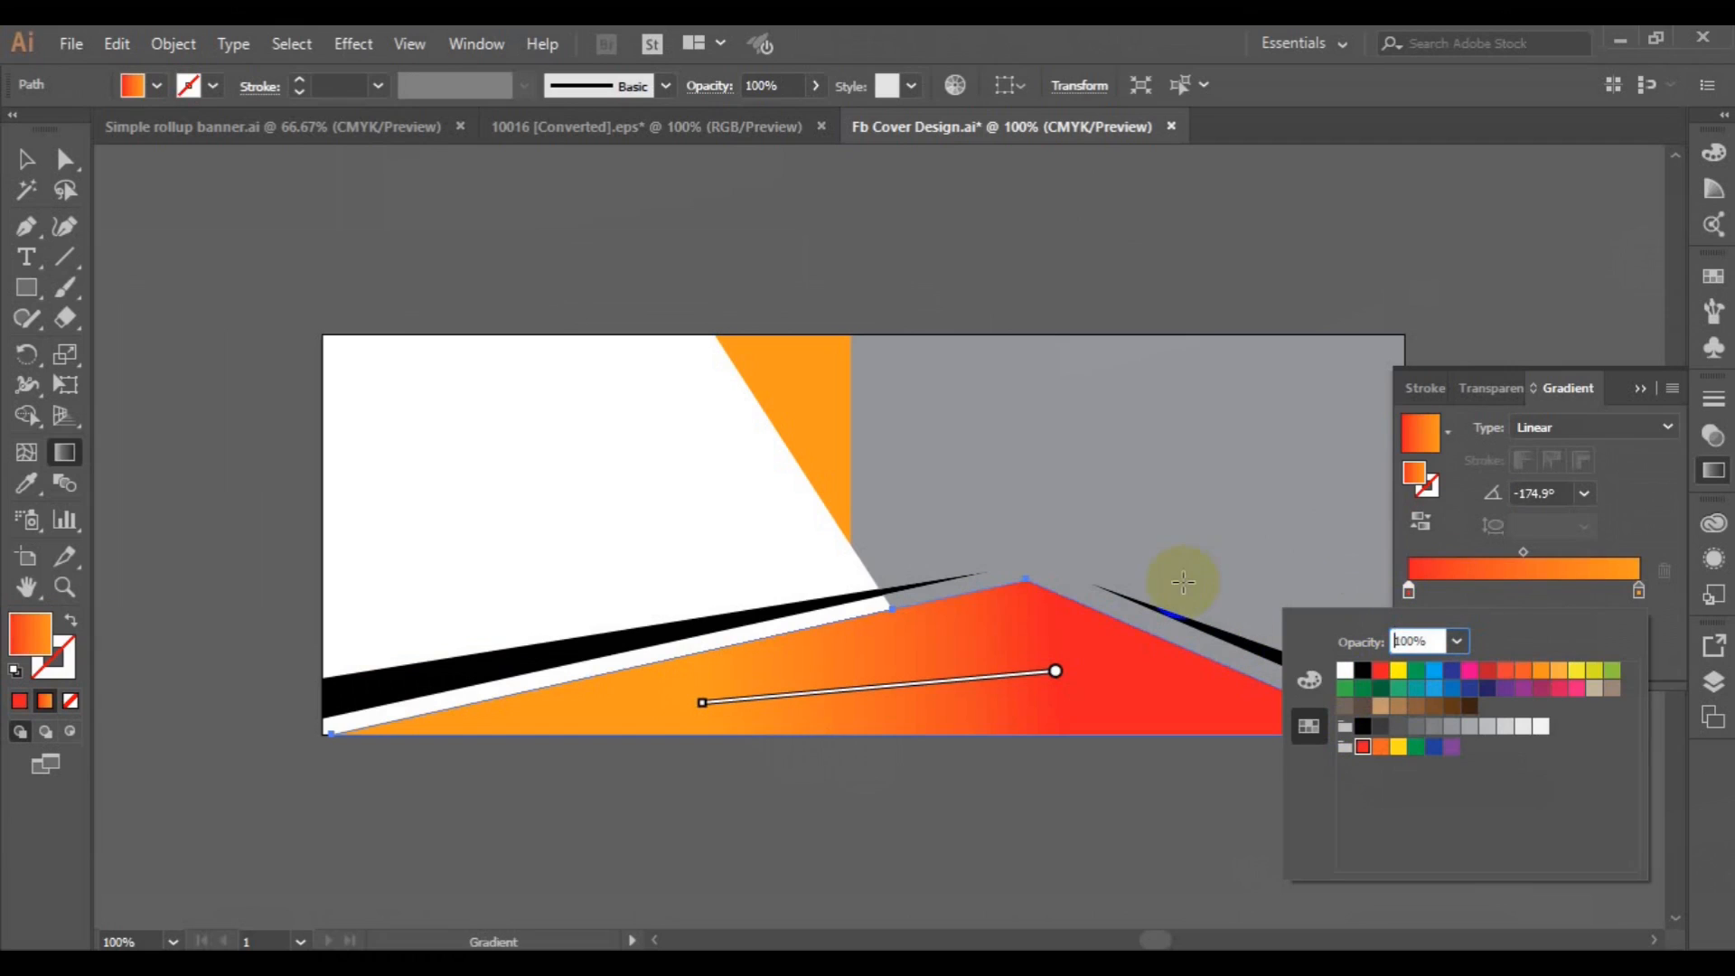
# Replace the red start stop of the bottom shape's gradient with bright orange EF8903, corrected to its in-gamut equivalent.
pyautogui.click(1415, 475)
pyautogui.doubleClick(1415, 477)
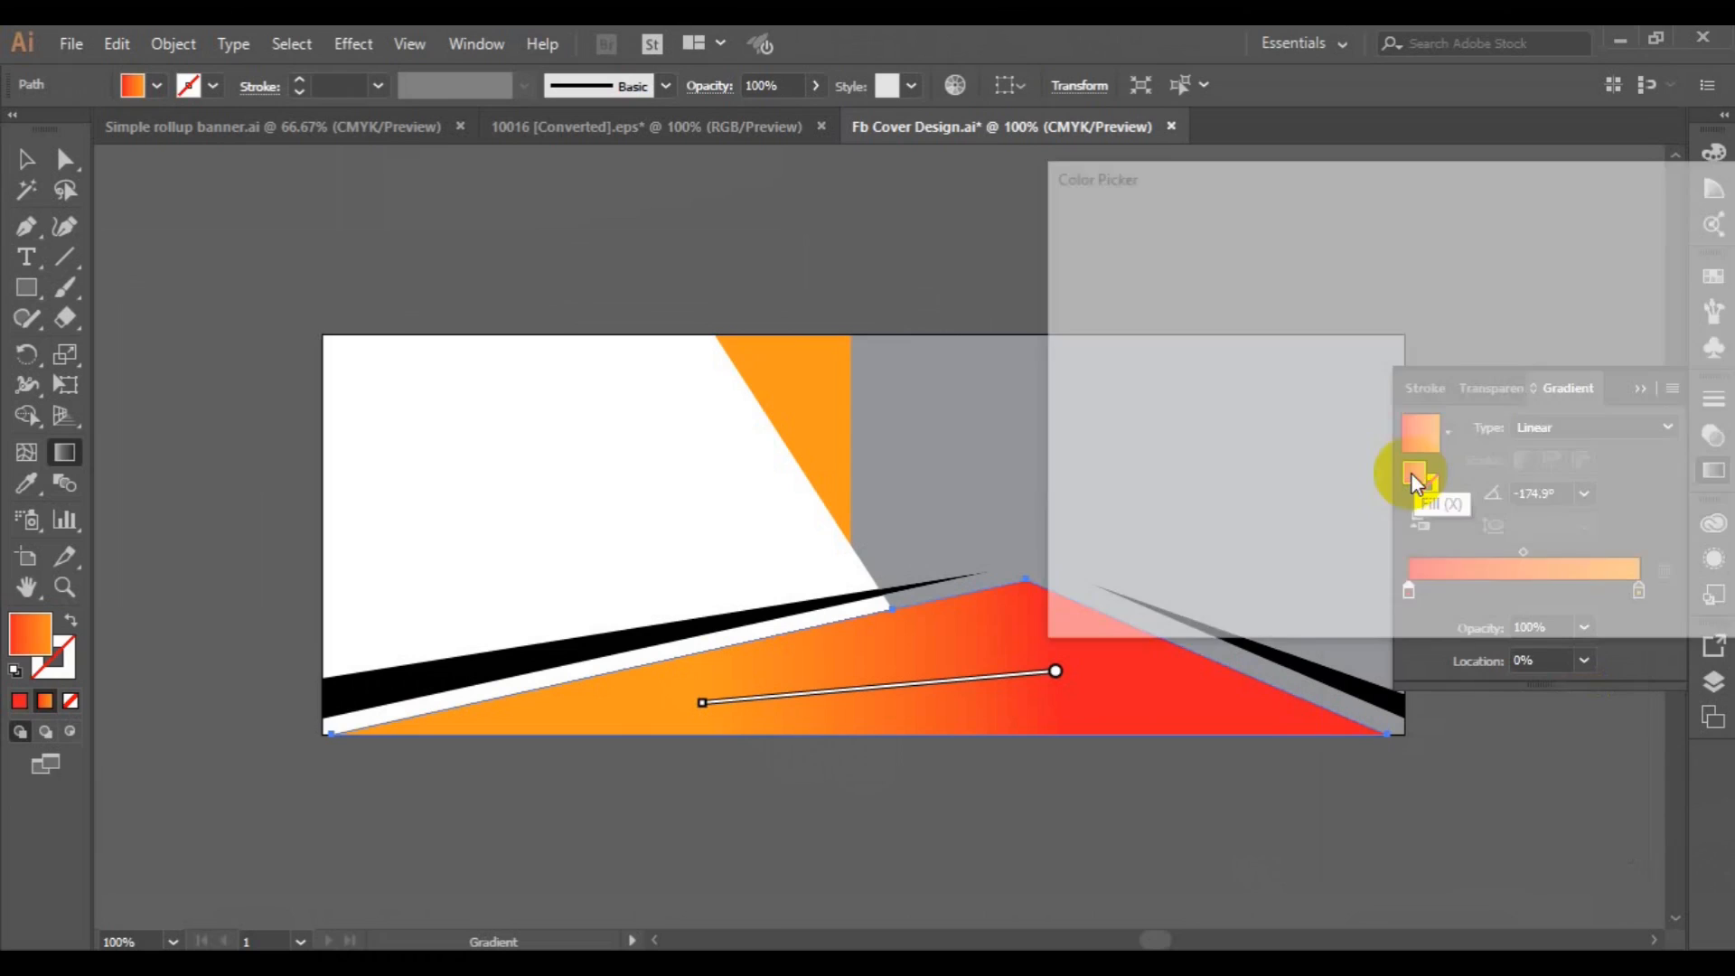
pyautogui.click(1380, 262)
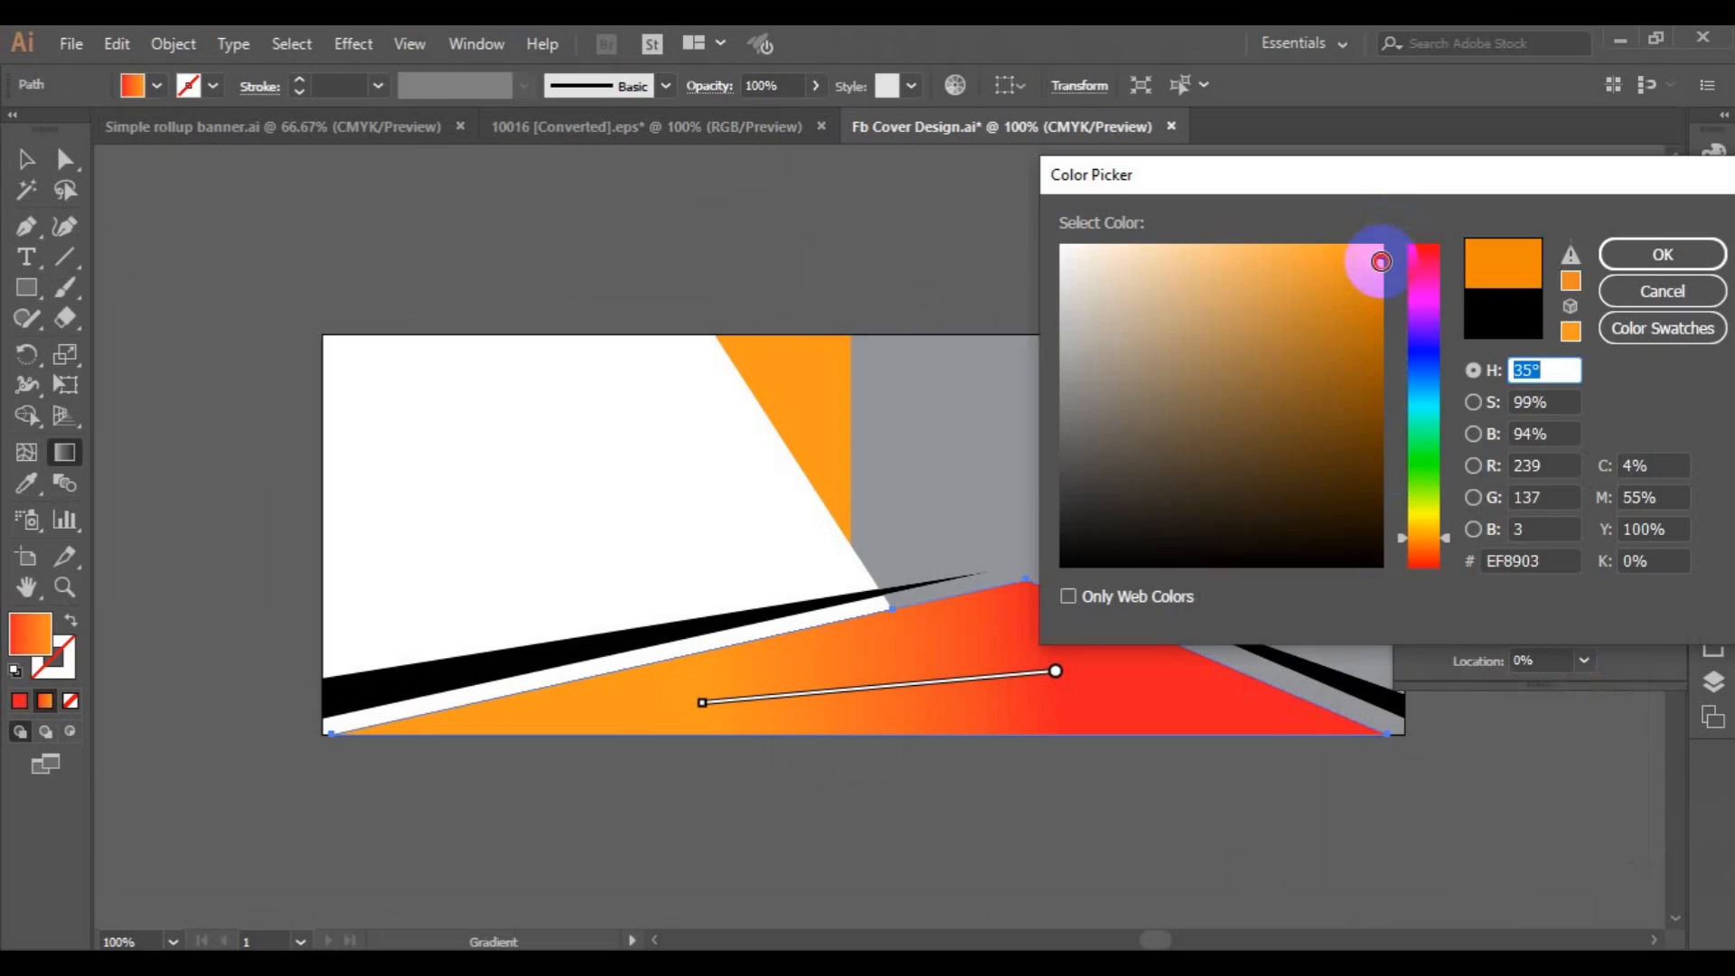
pyautogui.click(1572, 256)
pyautogui.click(1635, 258)
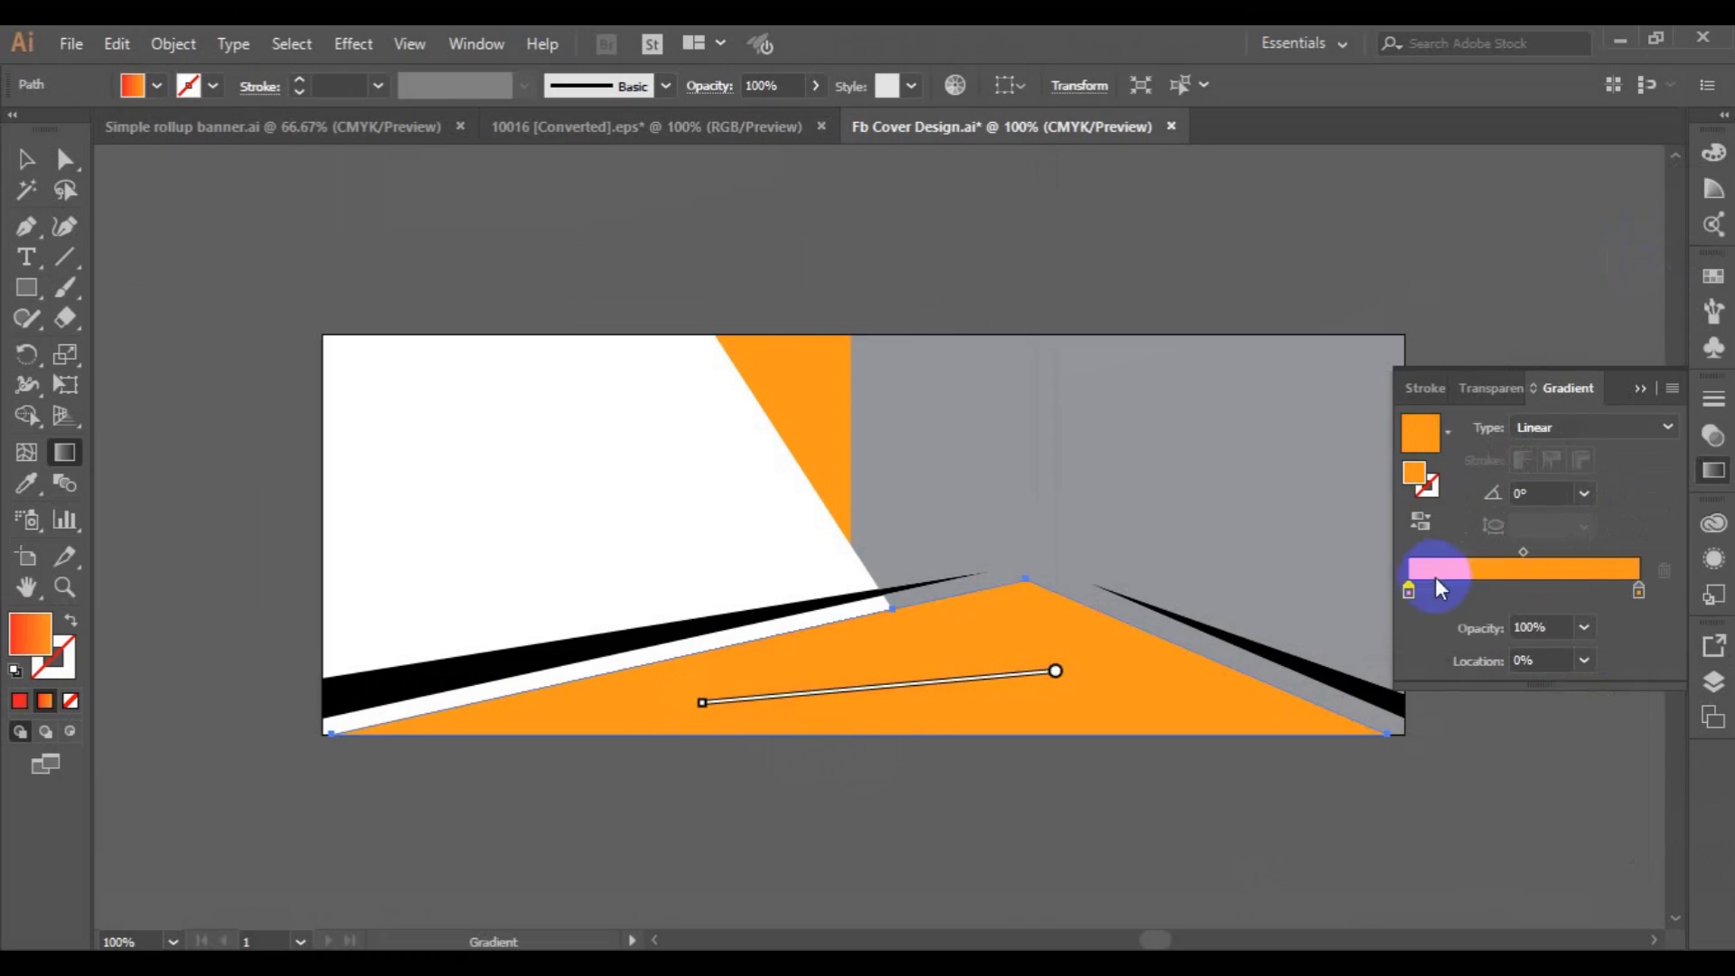
# Set the start stop of the bottom shape's gradient to the dark indigo swatch.
pyautogui.click(1411, 595)
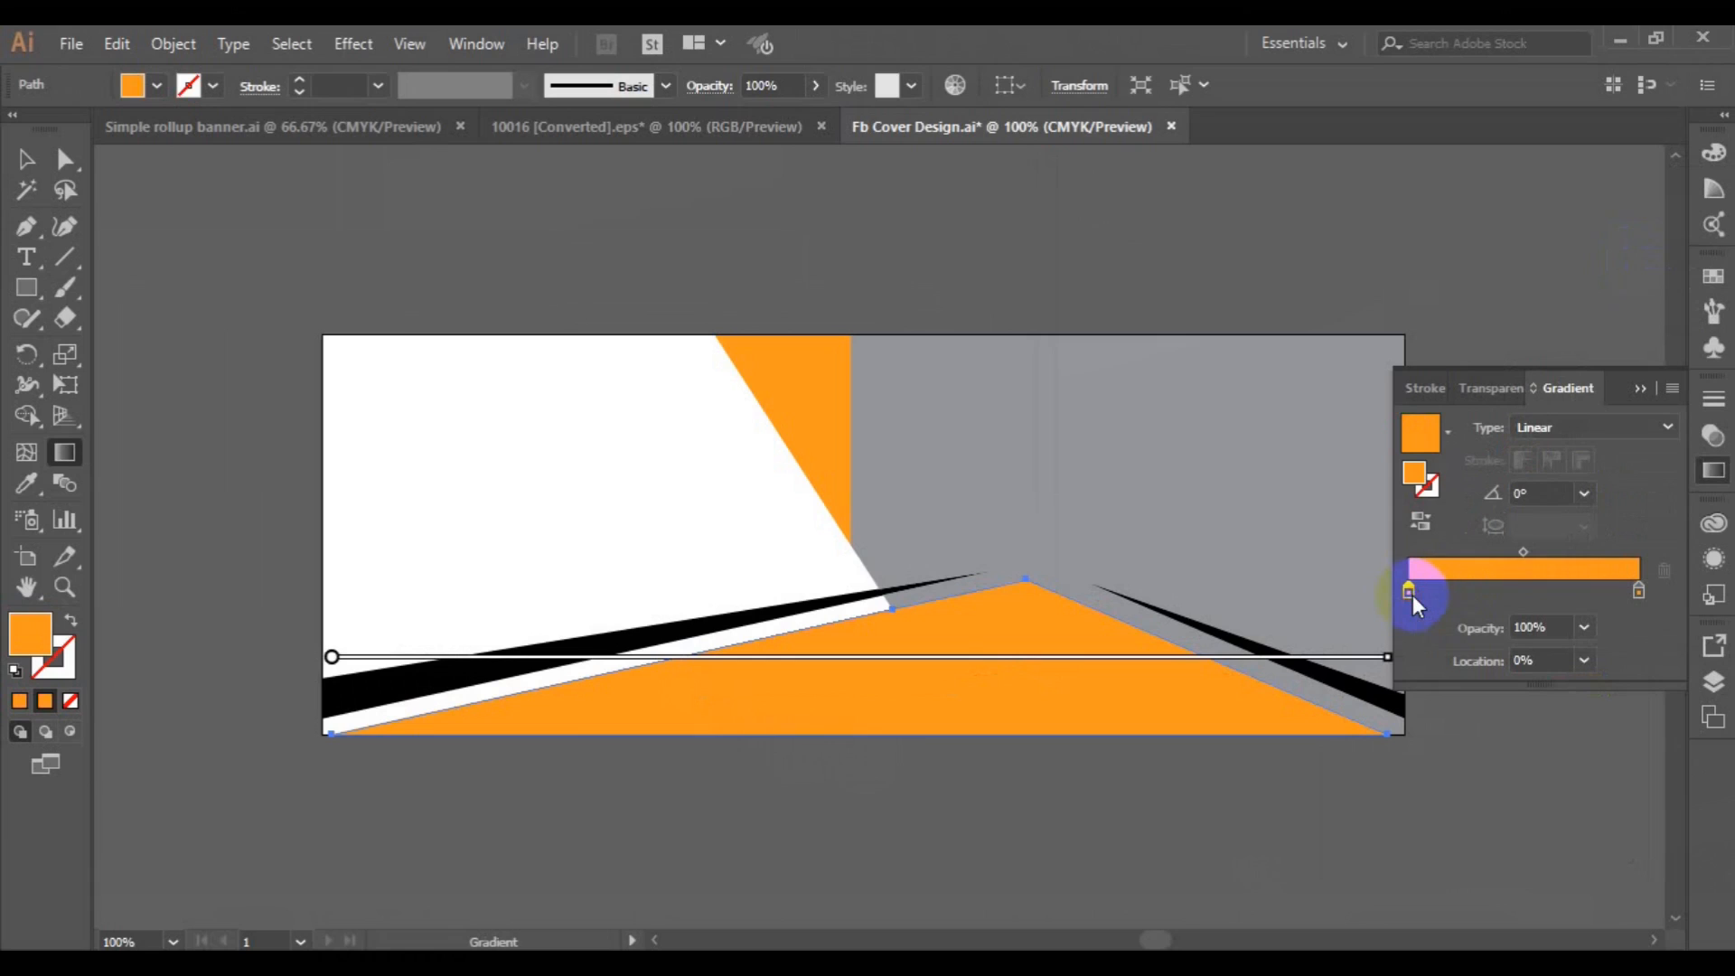
pyautogui.doubleClick(1410, 594)
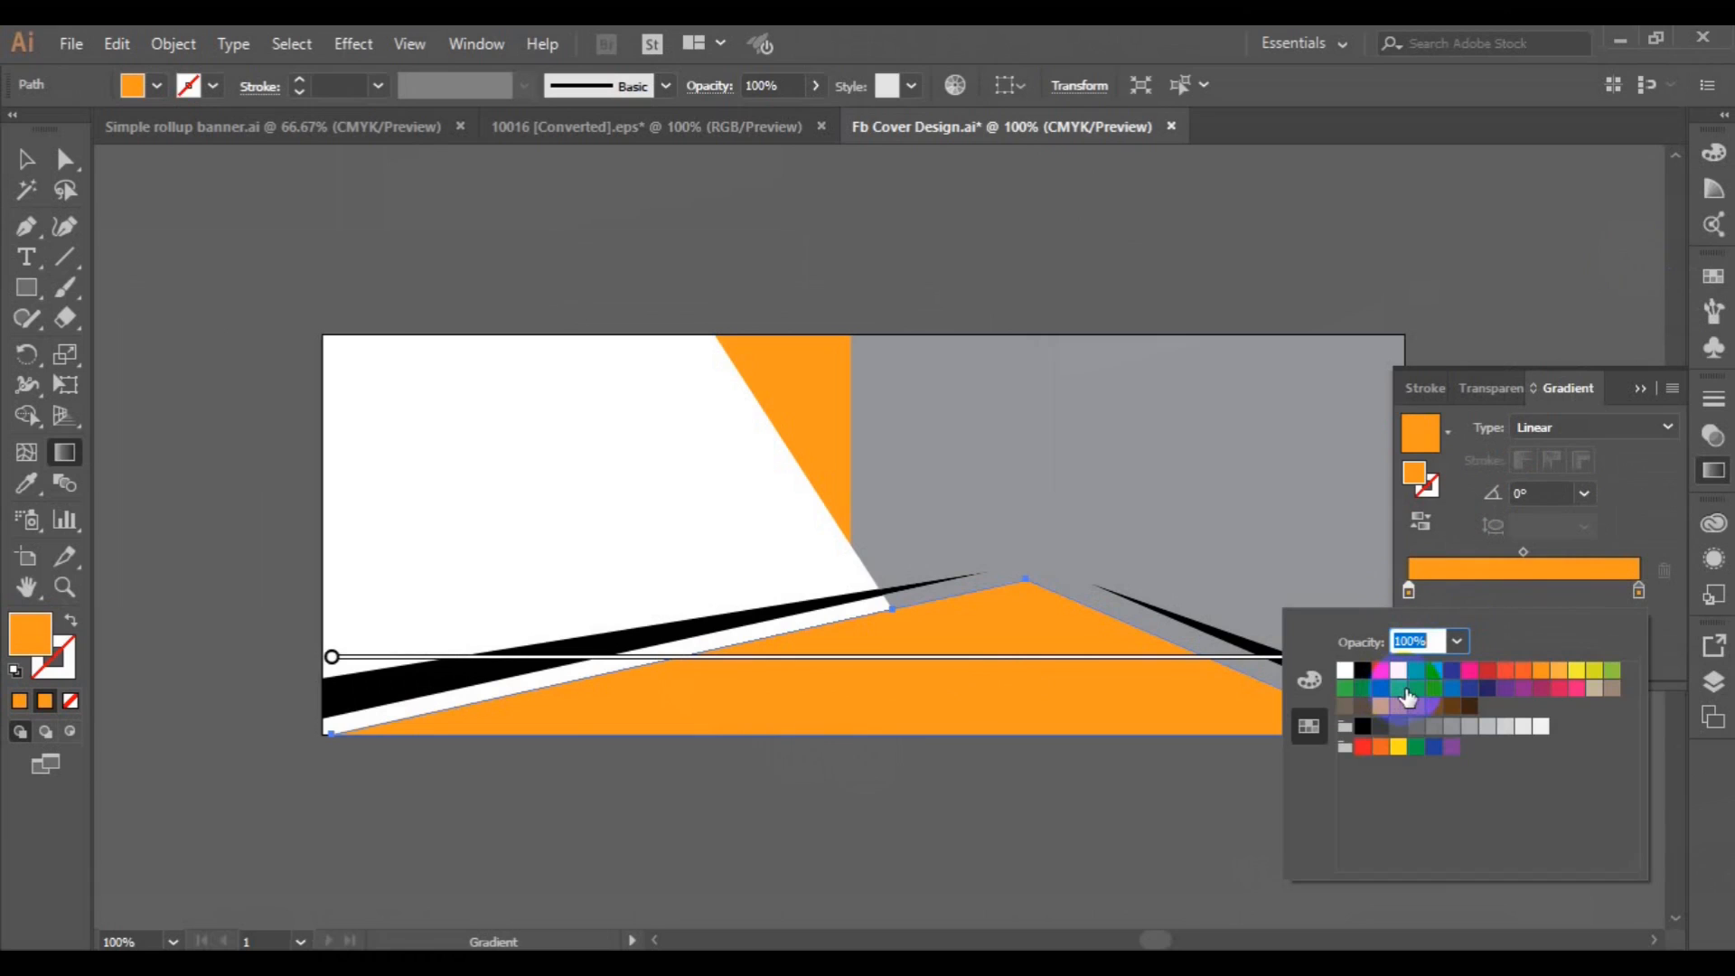
pyautogui.click(1487, 690)
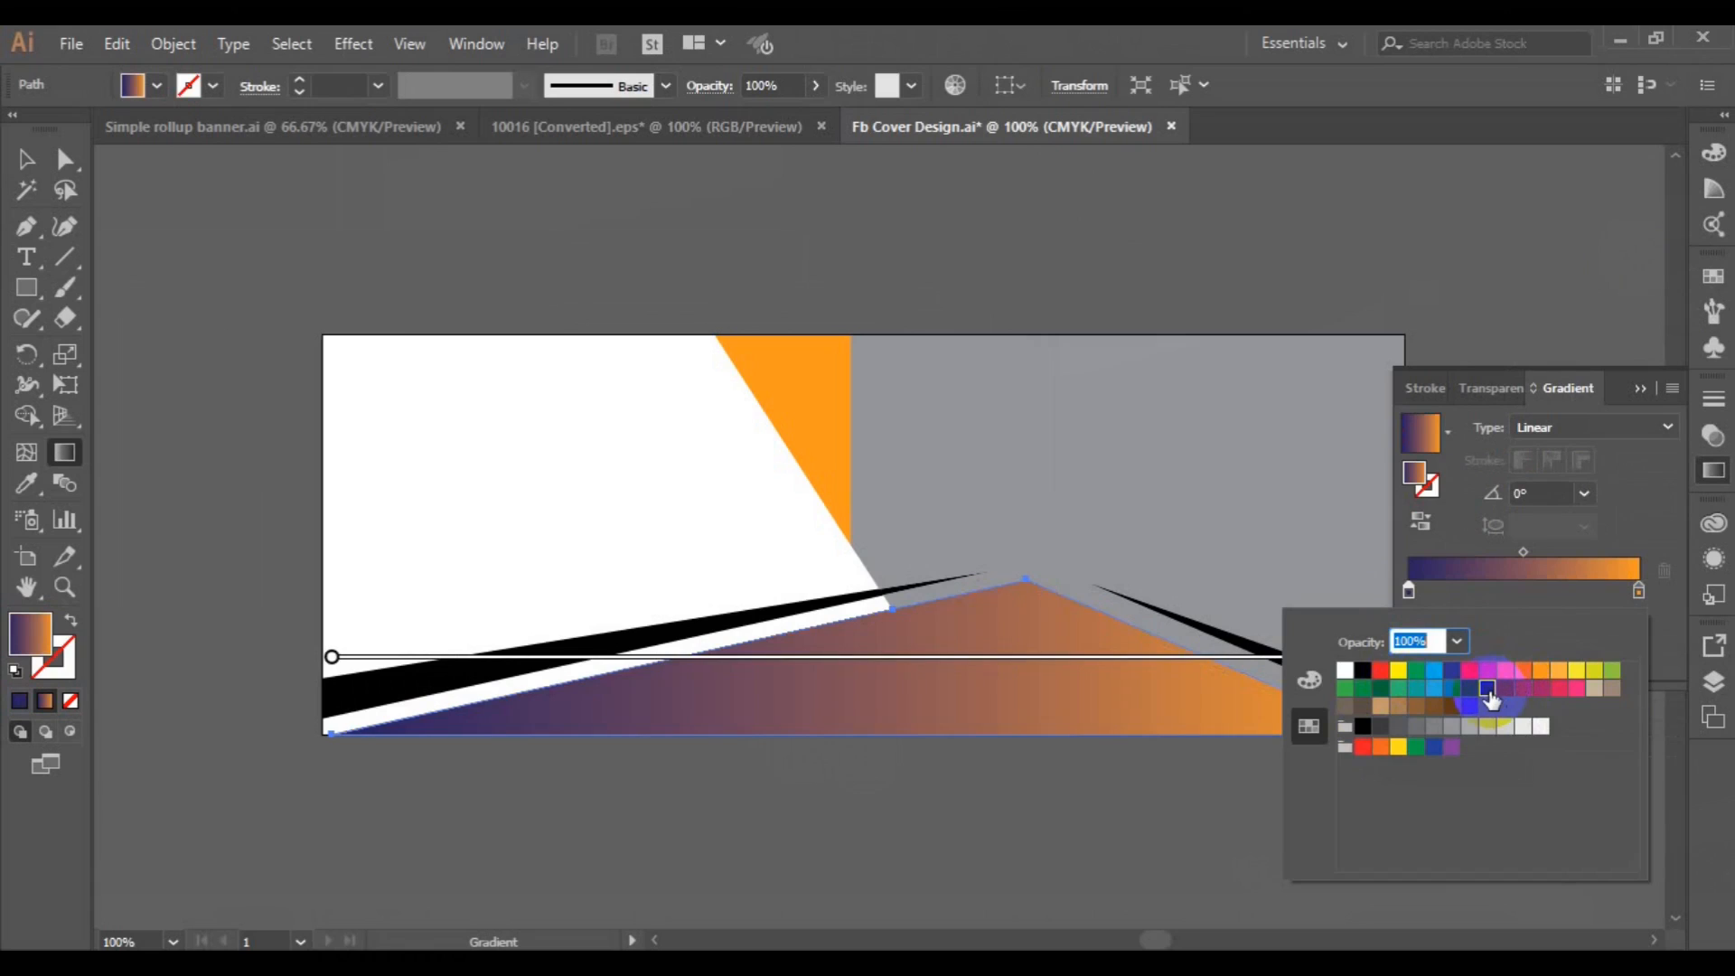
# Replace the dark indigo start stop of the bottom shape's gradient with a custom dark crimson red.
pyautogui.click(1407, 592)
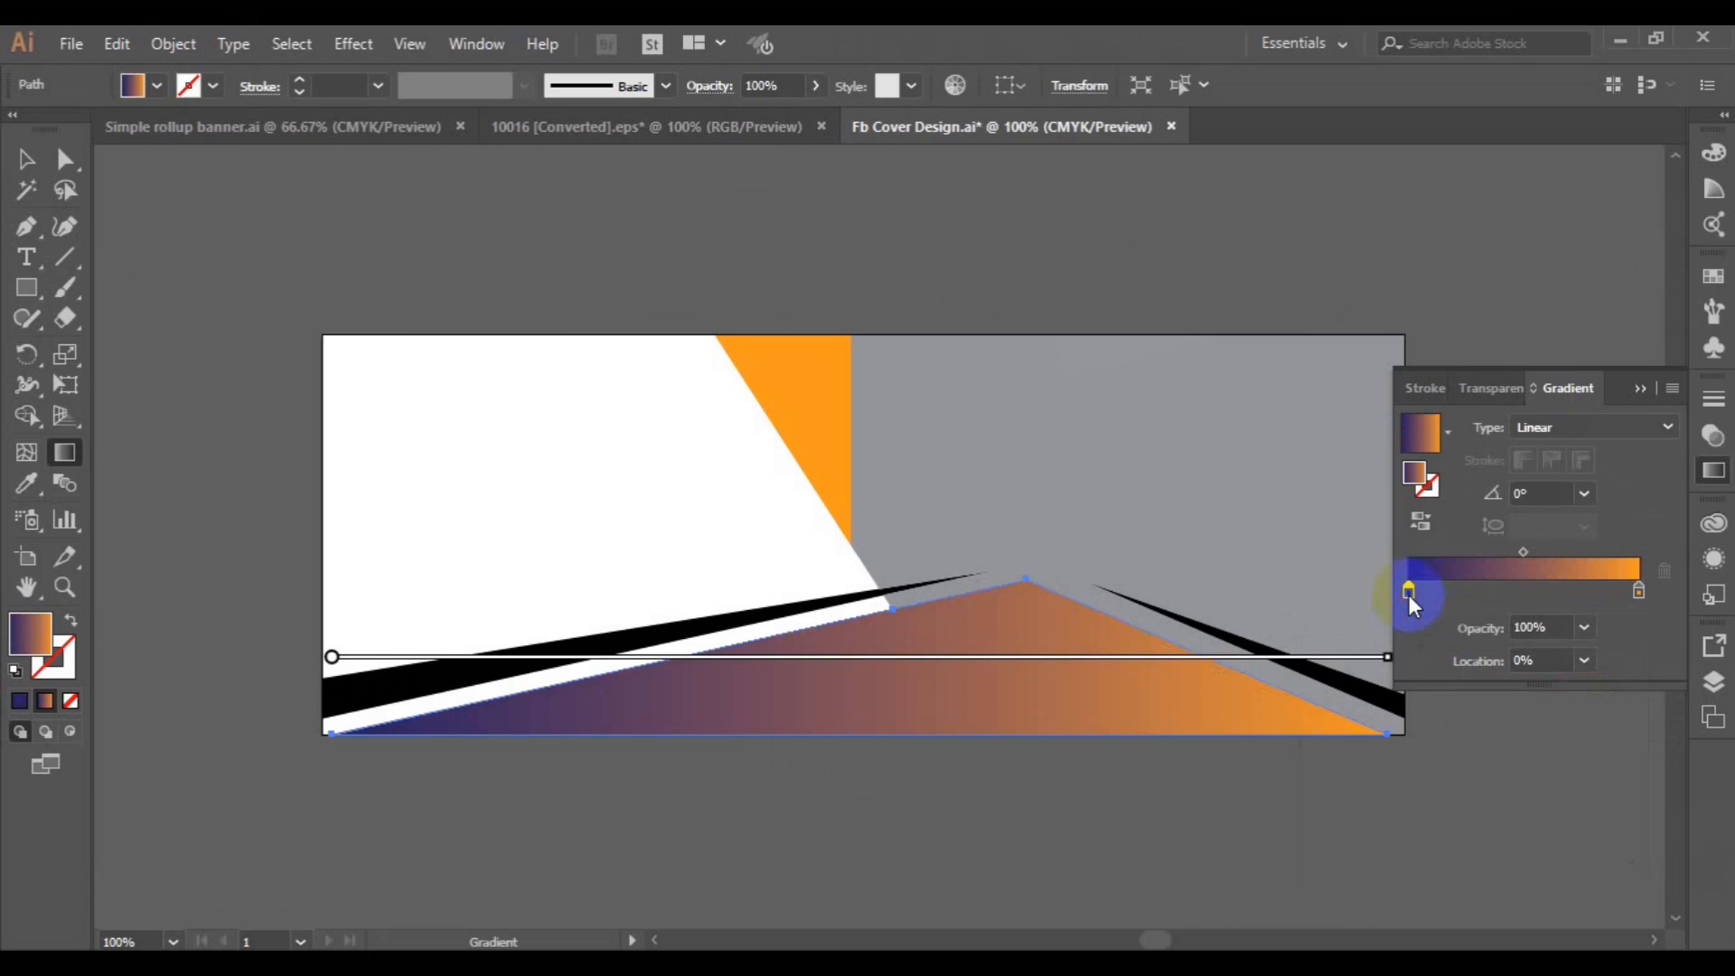
pyautogui.doubleClick(1414, 476)
pyautogui.click(1374, 344)
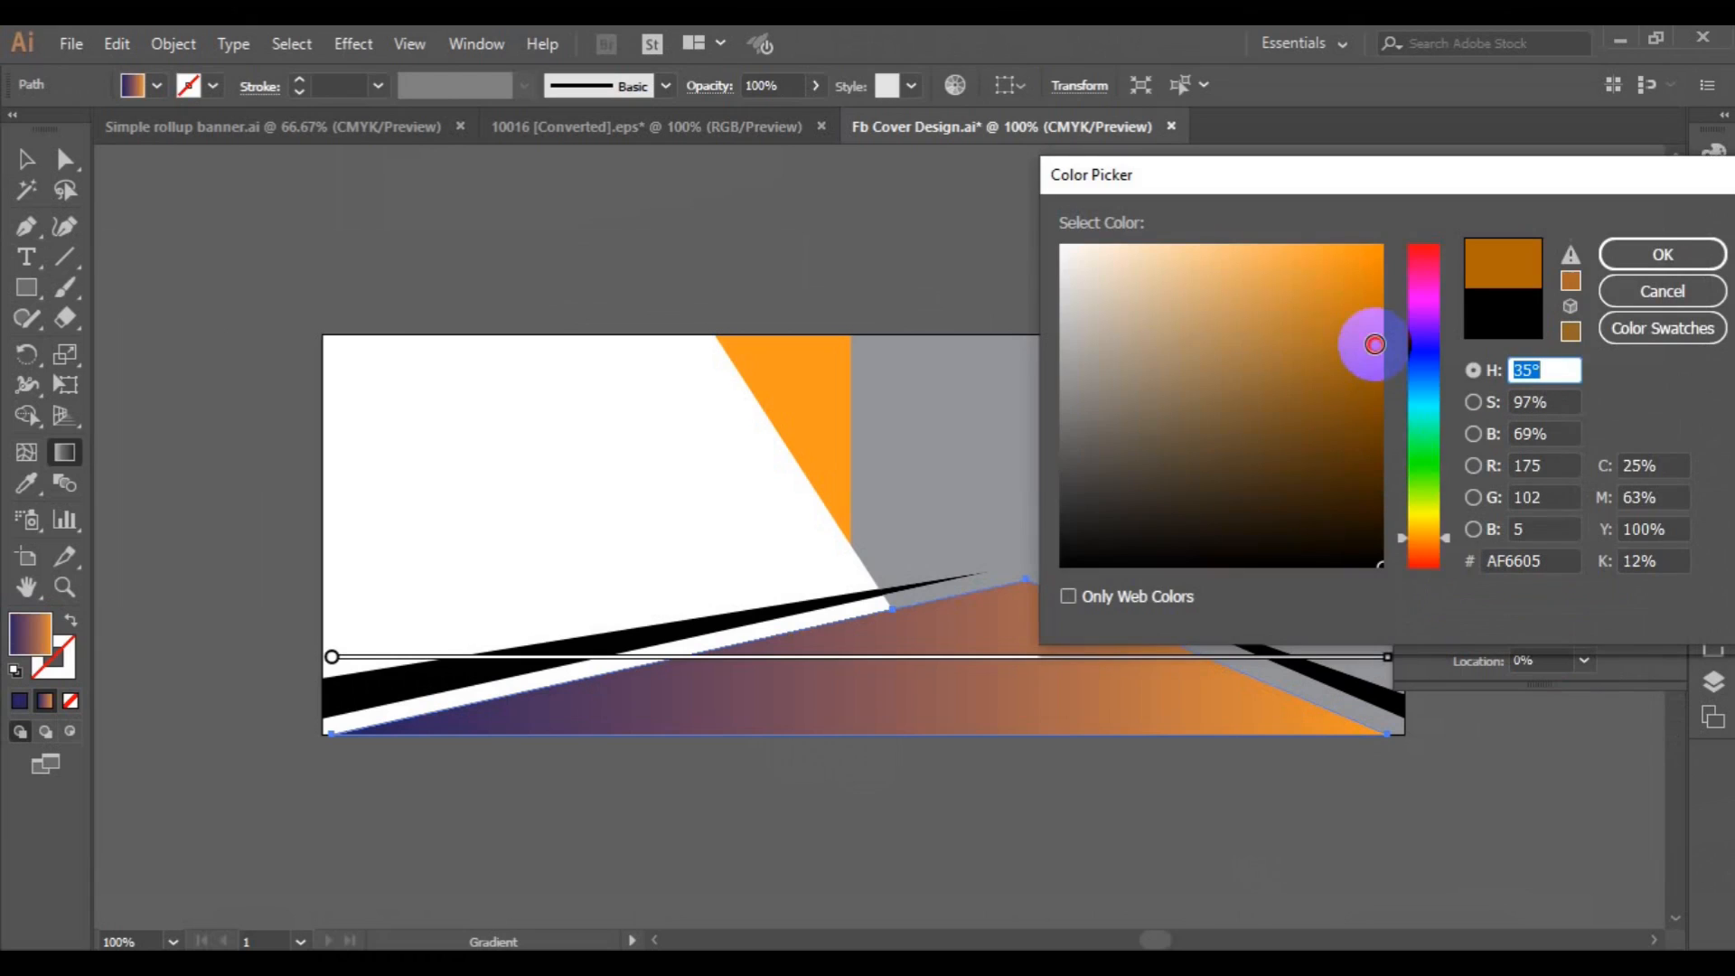
pyautogui.moveTo(1451, 532); pyautogui.dragTo(1438, 245)
pyautogui.click(1376, 386)
pyautogui.click(1671, 249)
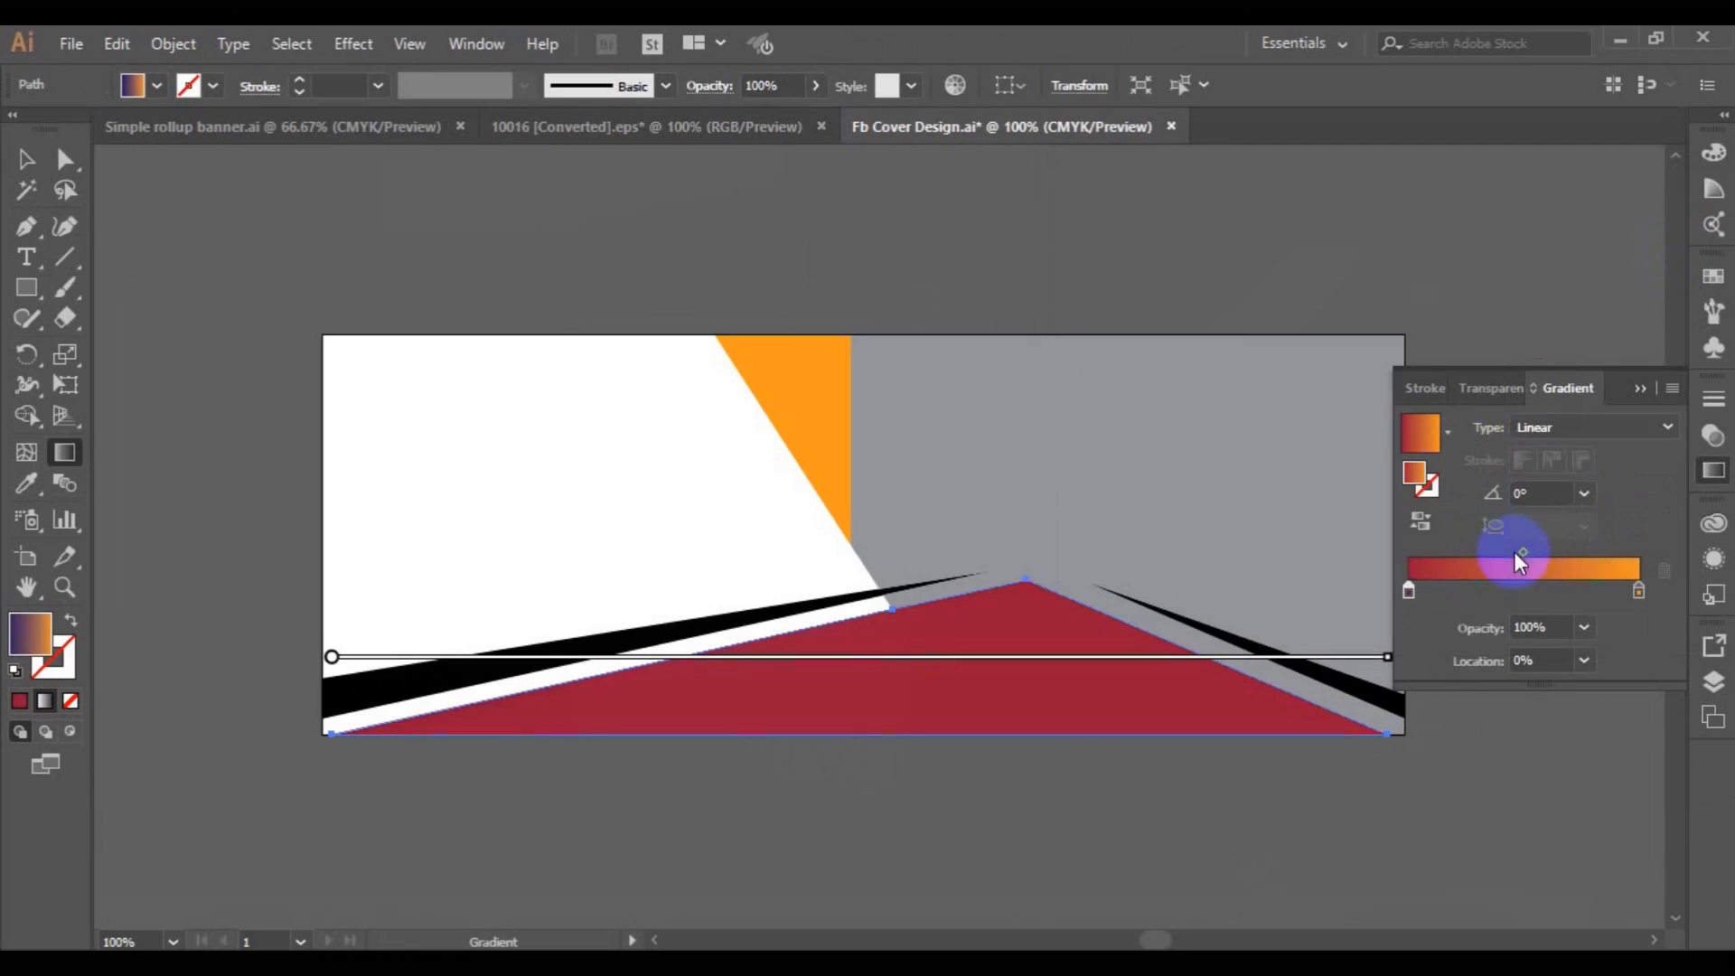
# Set the end stop of the bottom shape's gradient to orange FF9900 and redraw the gradient at a slight upward slant beneath the peak.
pyautogui.click(1637, 591)
pyautogui.click(1638, 596)
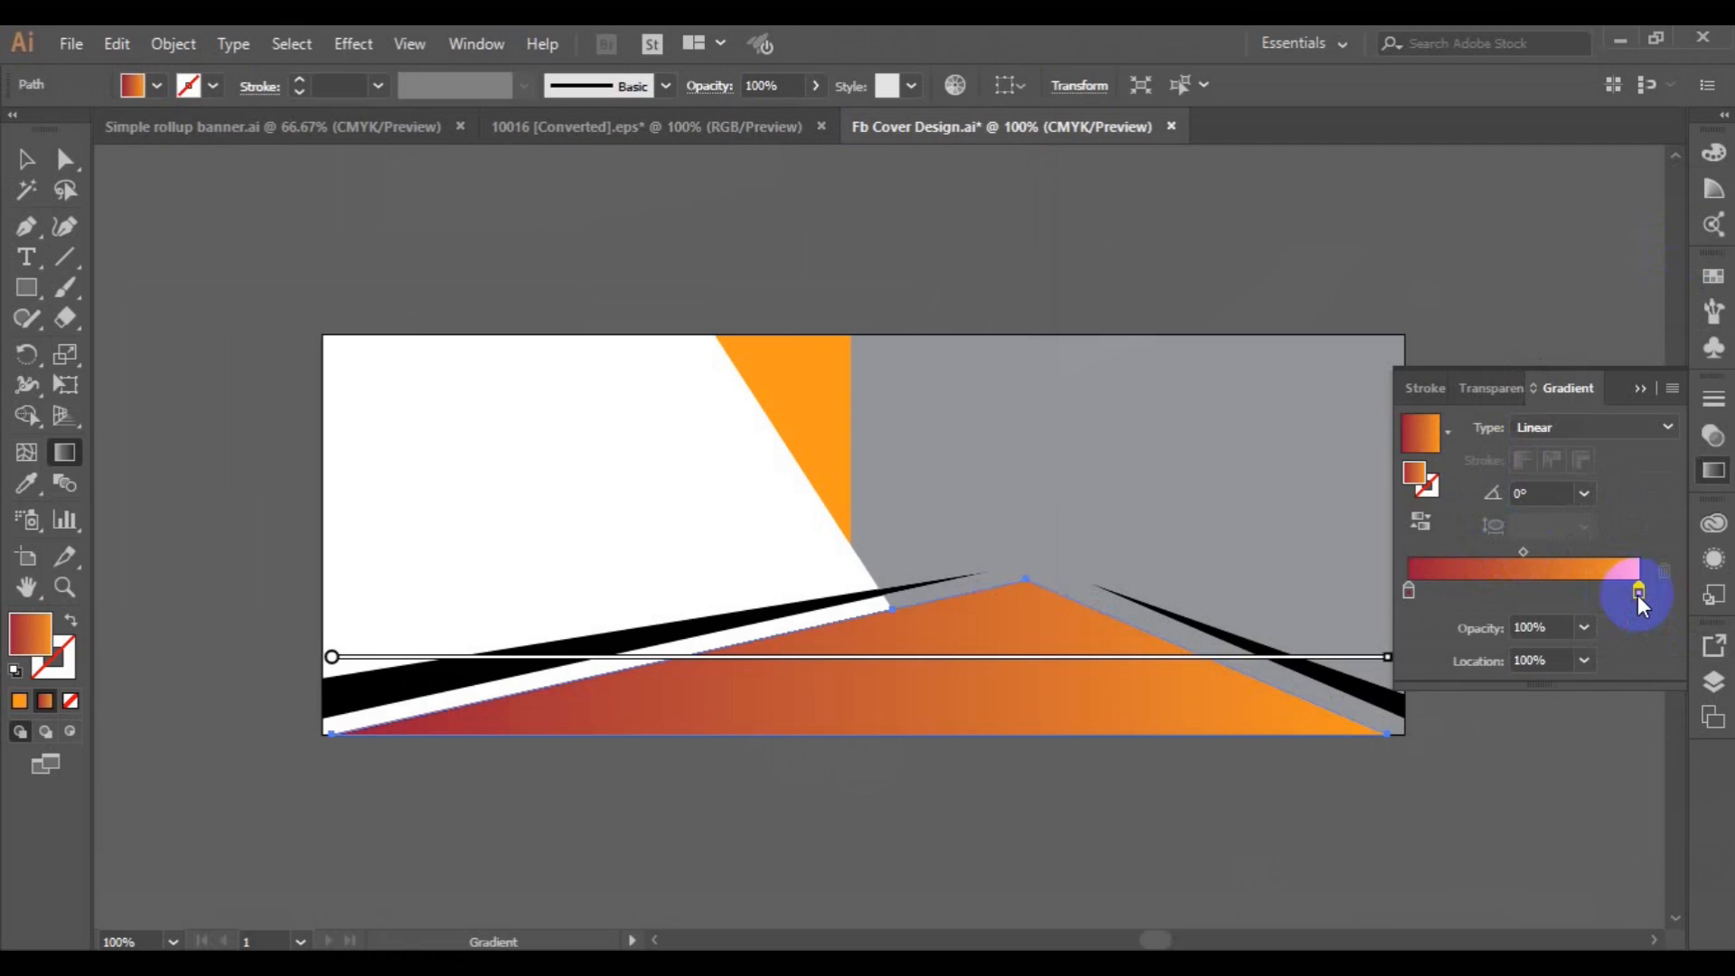
pyautogui.doubleClick(1637, 594)
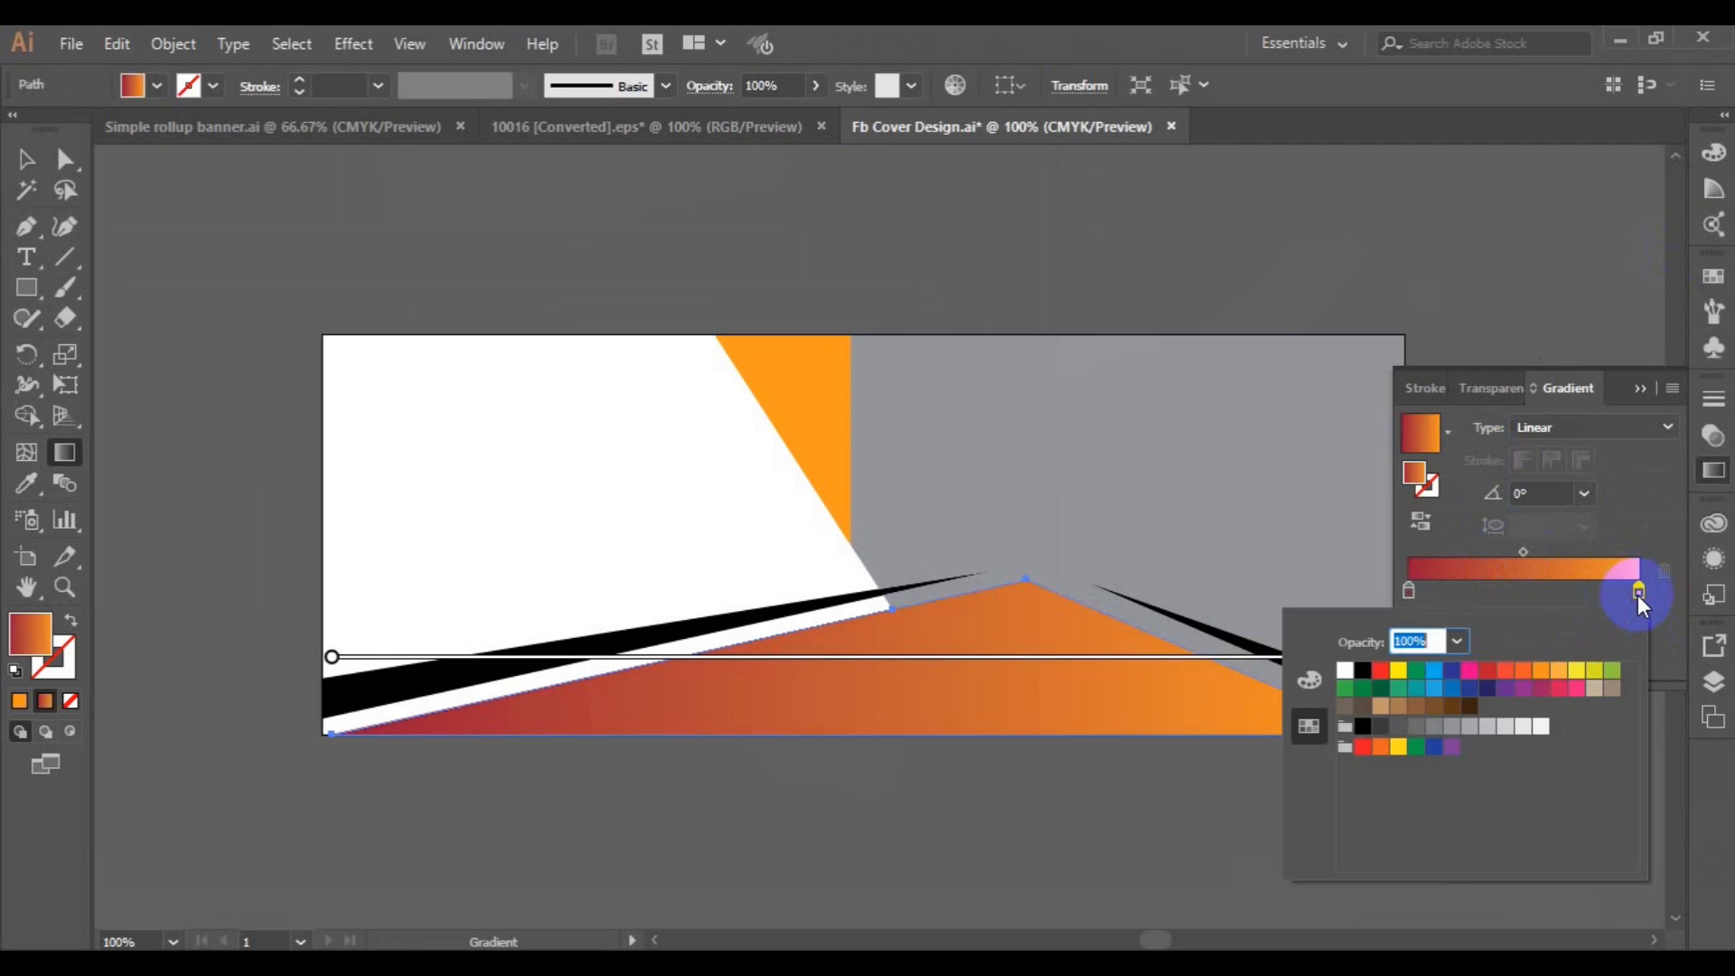
pyautogui.click(1425, 479)
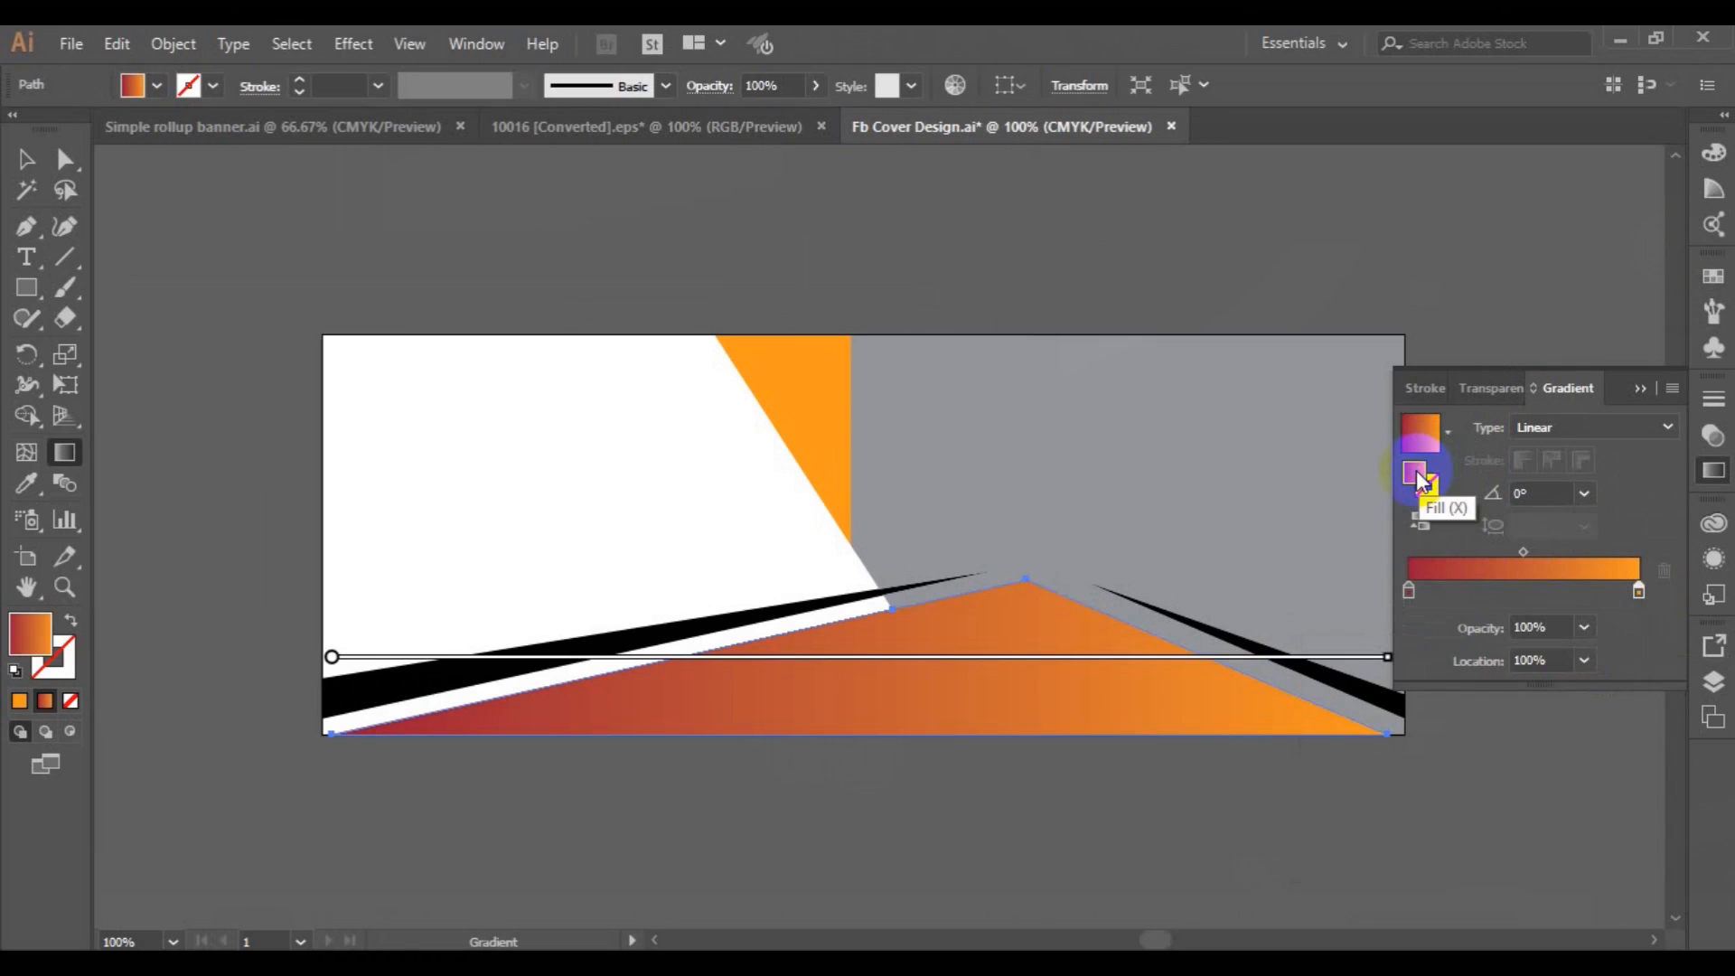
pyautogui.doubleClick(1417, 479)
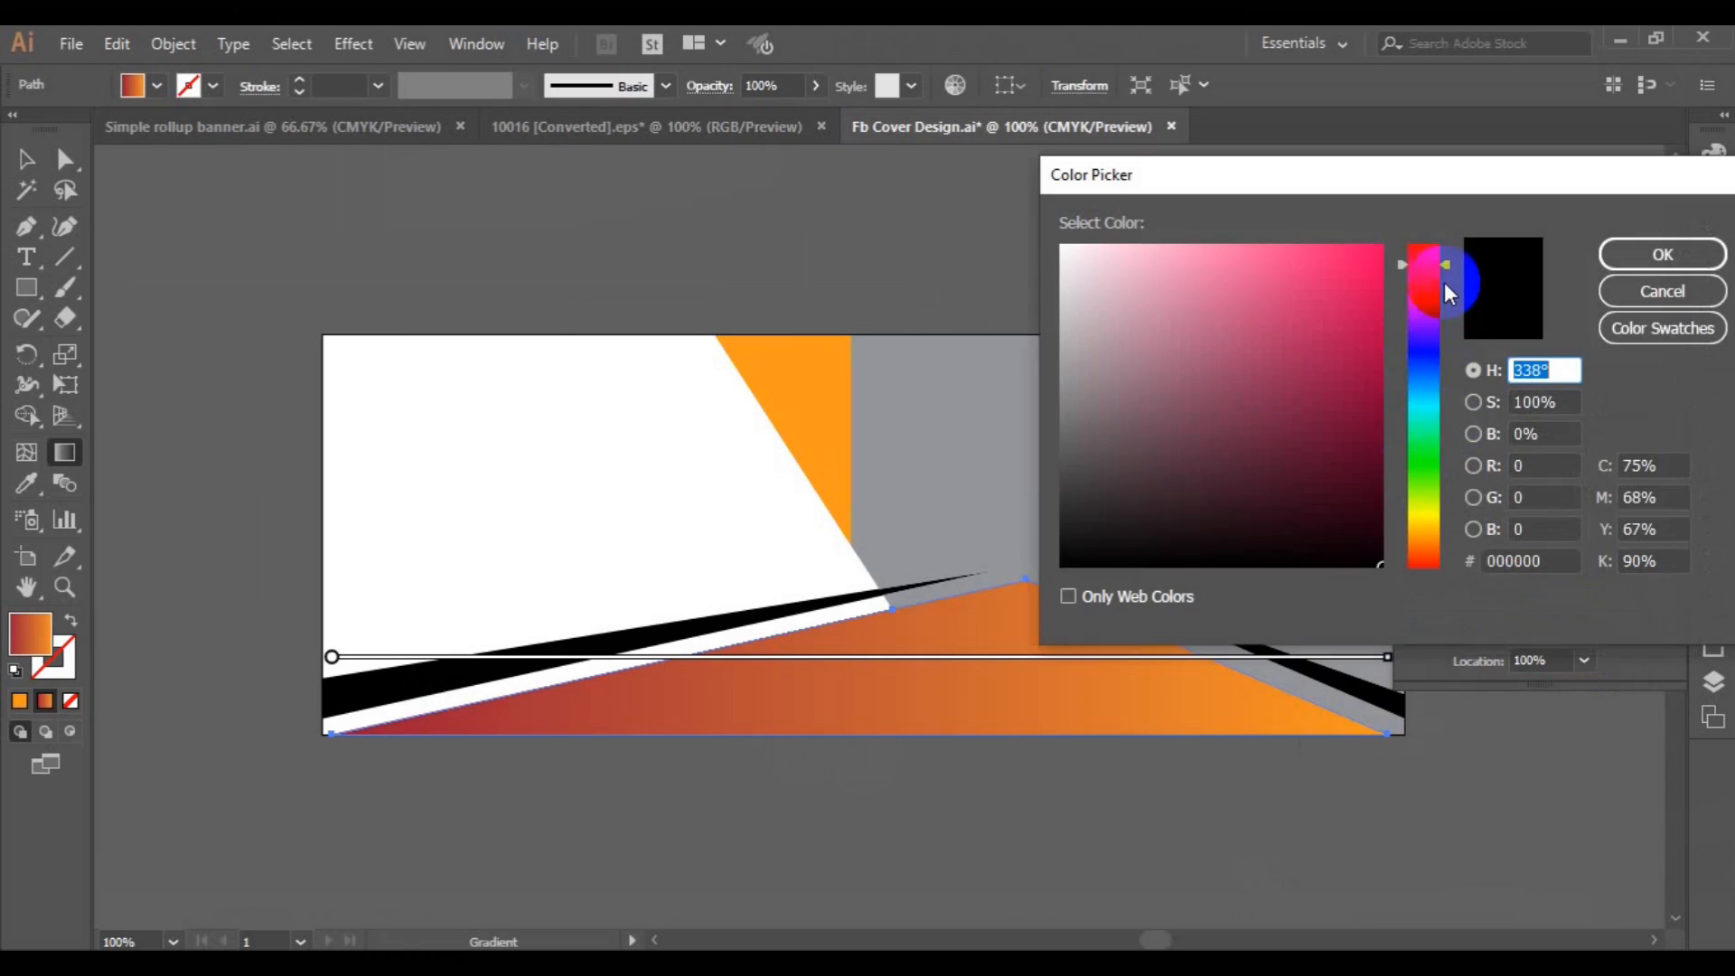
pyautogui.moveTo(1445, 262); pyautogui.dragTo(1443, 535)
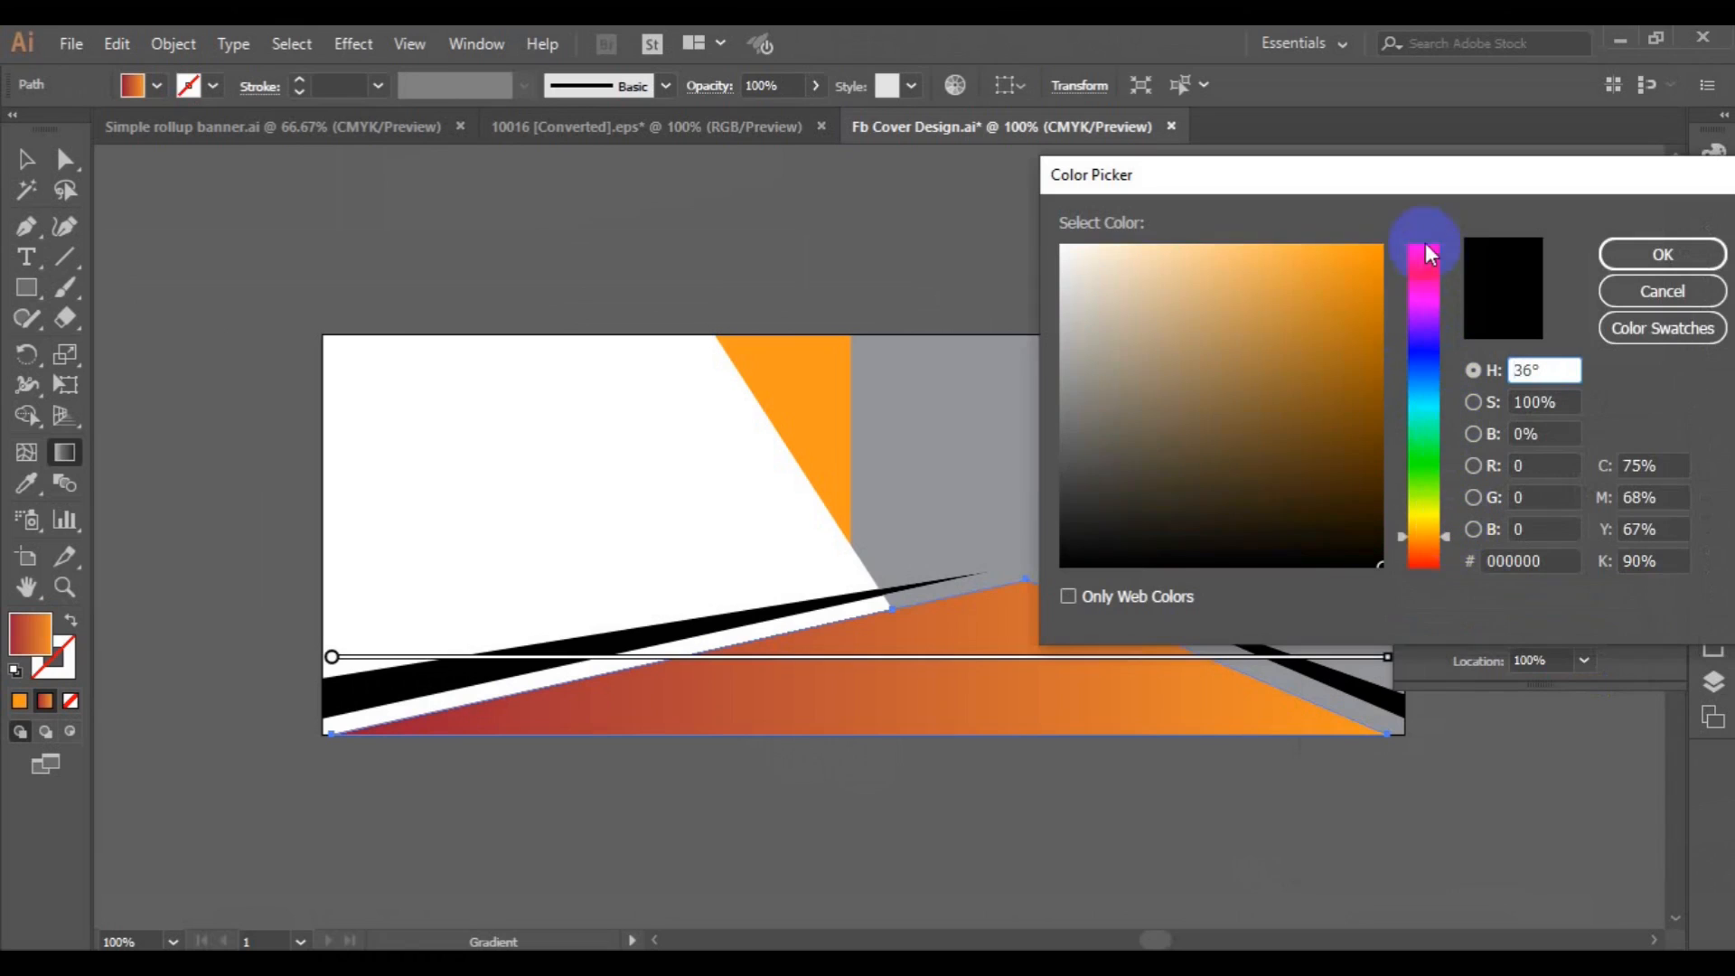
pyautogui.click(1373, 259)
pyautogui.click(1572, 275)
pyautogui.click(1630, 264)
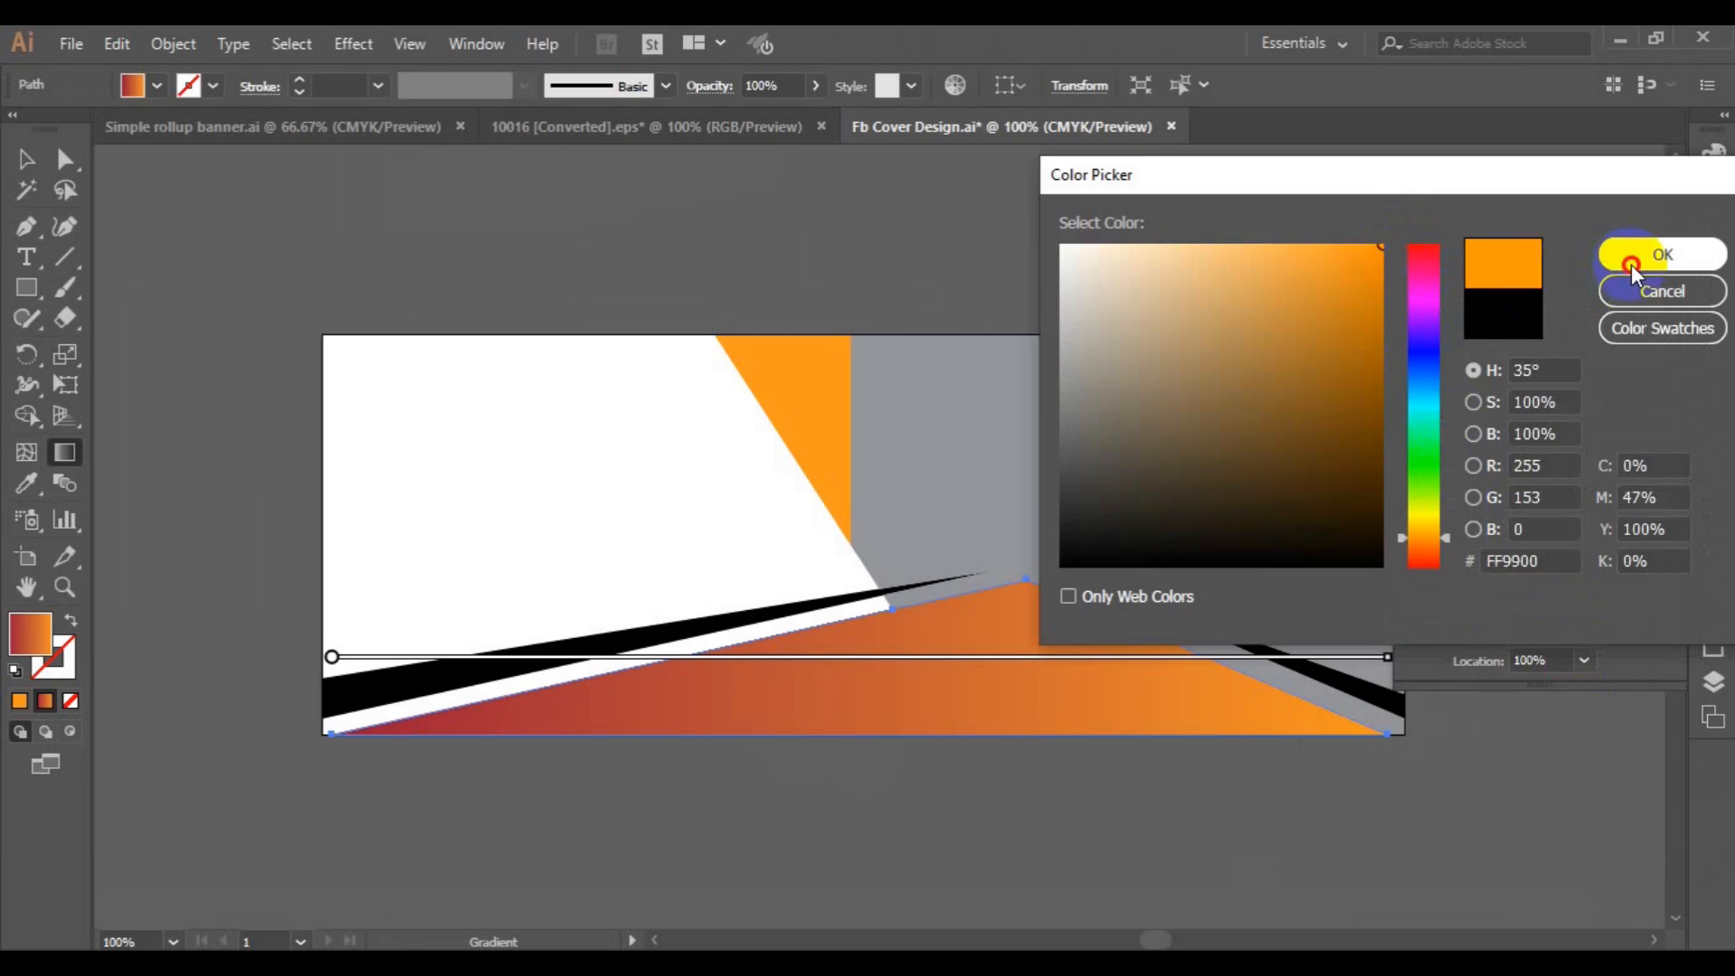
pyautogui.click(1074, 614)
pyautogui.moveTo(1077, 616)
pyautogui.mouseDown()
pyautogui.moveTo(871, 686)
pyautogui.moveTo(786, 693)
pyautogui.moveTo(960, 664)
pyautogui.moveTo(995, 697)
pyautogui.moveTo(1115, 641)
pyautogui.moveTo(1123, 669)
pyautogui.moveTo(1173, 664)
pyautogui.mouseUp()
# Try replacing the dark red start stop of the bottom shape's gradient with the darker orange CC6600.
pyautogui.click(1408, 592)
pyautogui.doubleClick(1407, 593)
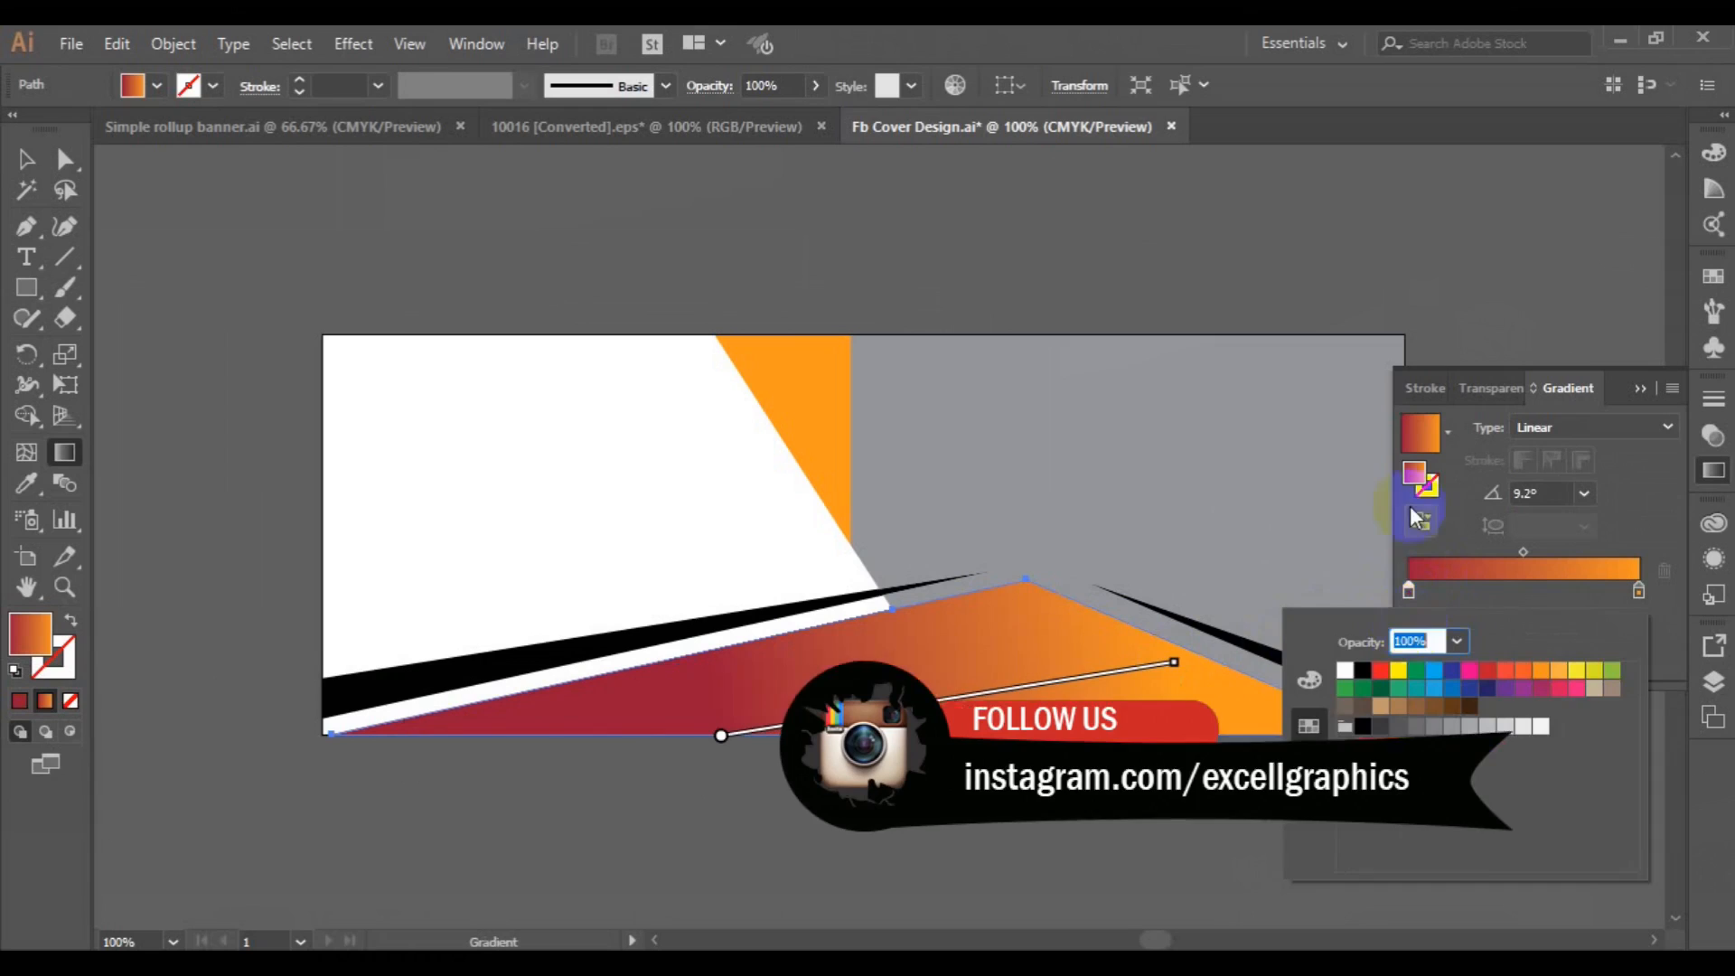
pyautogui.click(1415, 479)
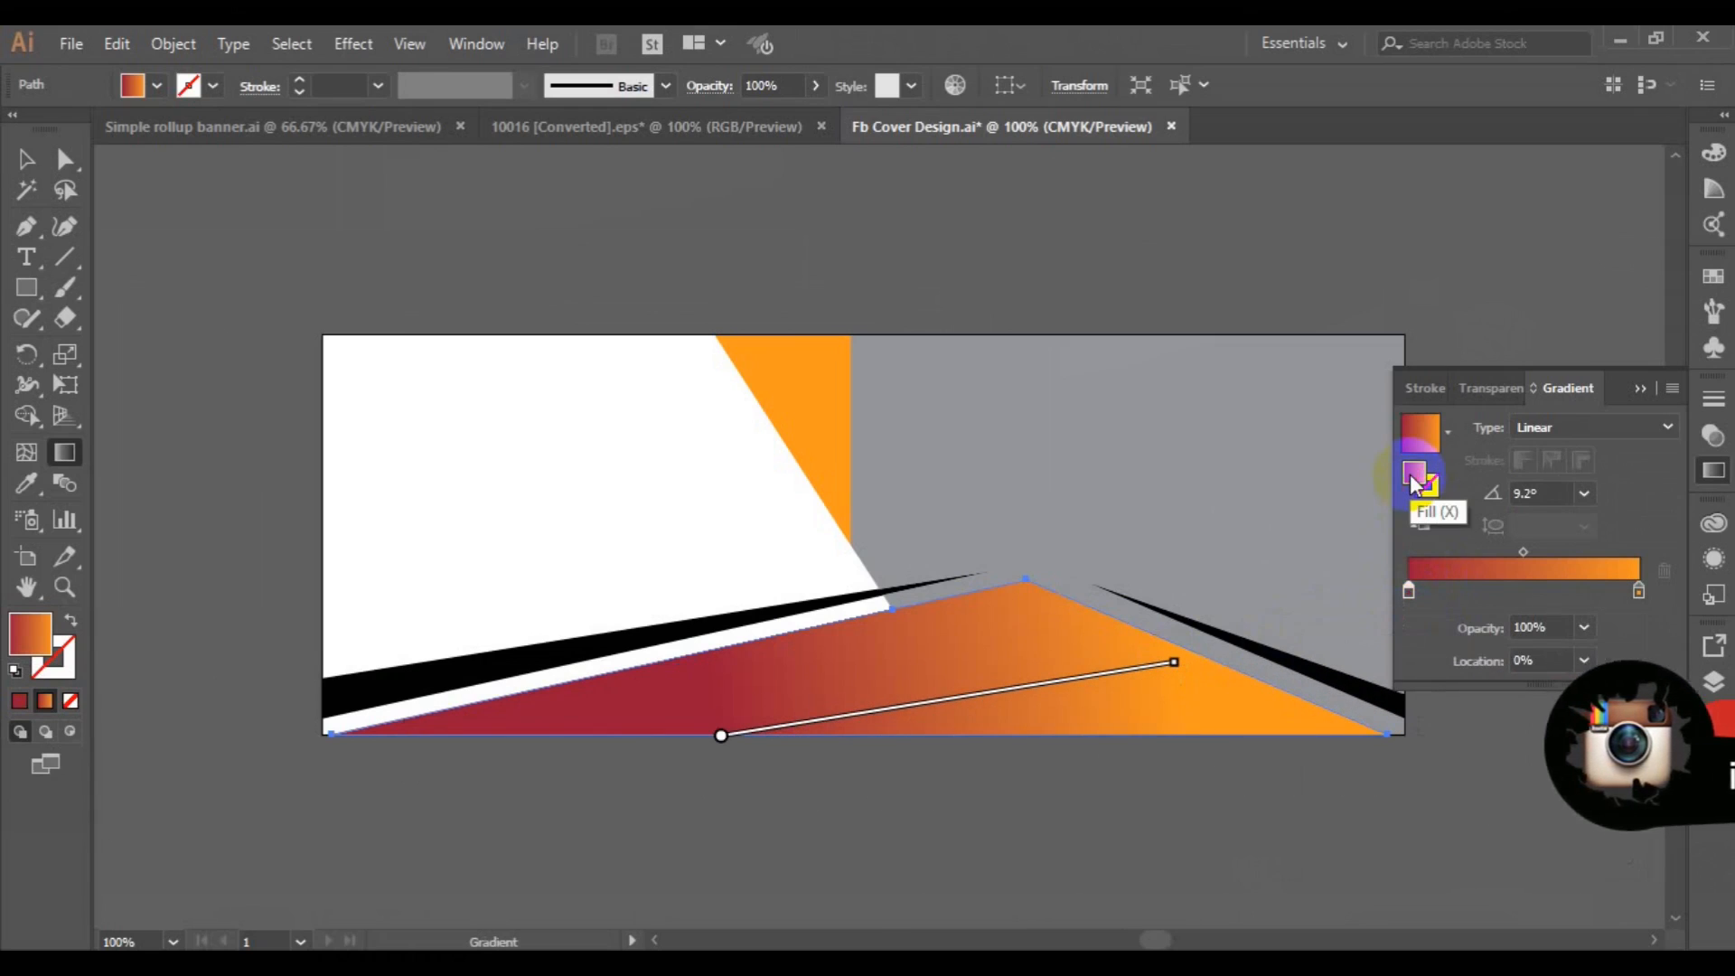
pyautogui.doubleClick(1414, 479)
pyautogui.click(1445, 540)
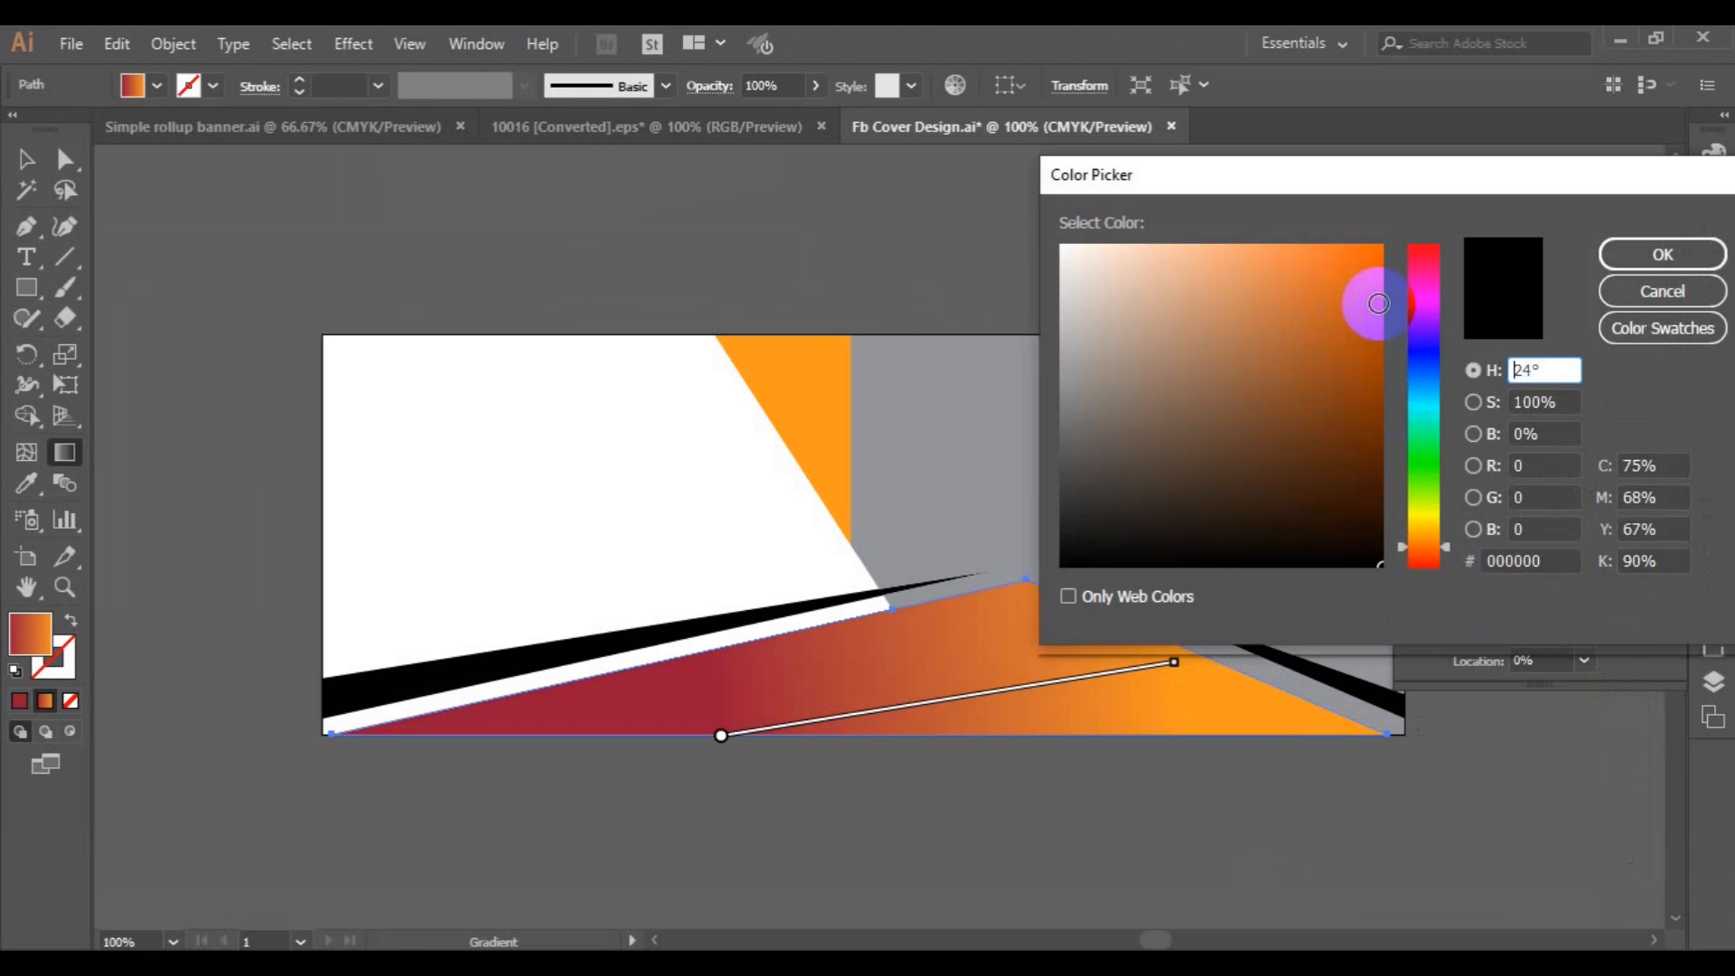
pyautogui.click(1377, 303)
pyautogui.click(1570, 278)
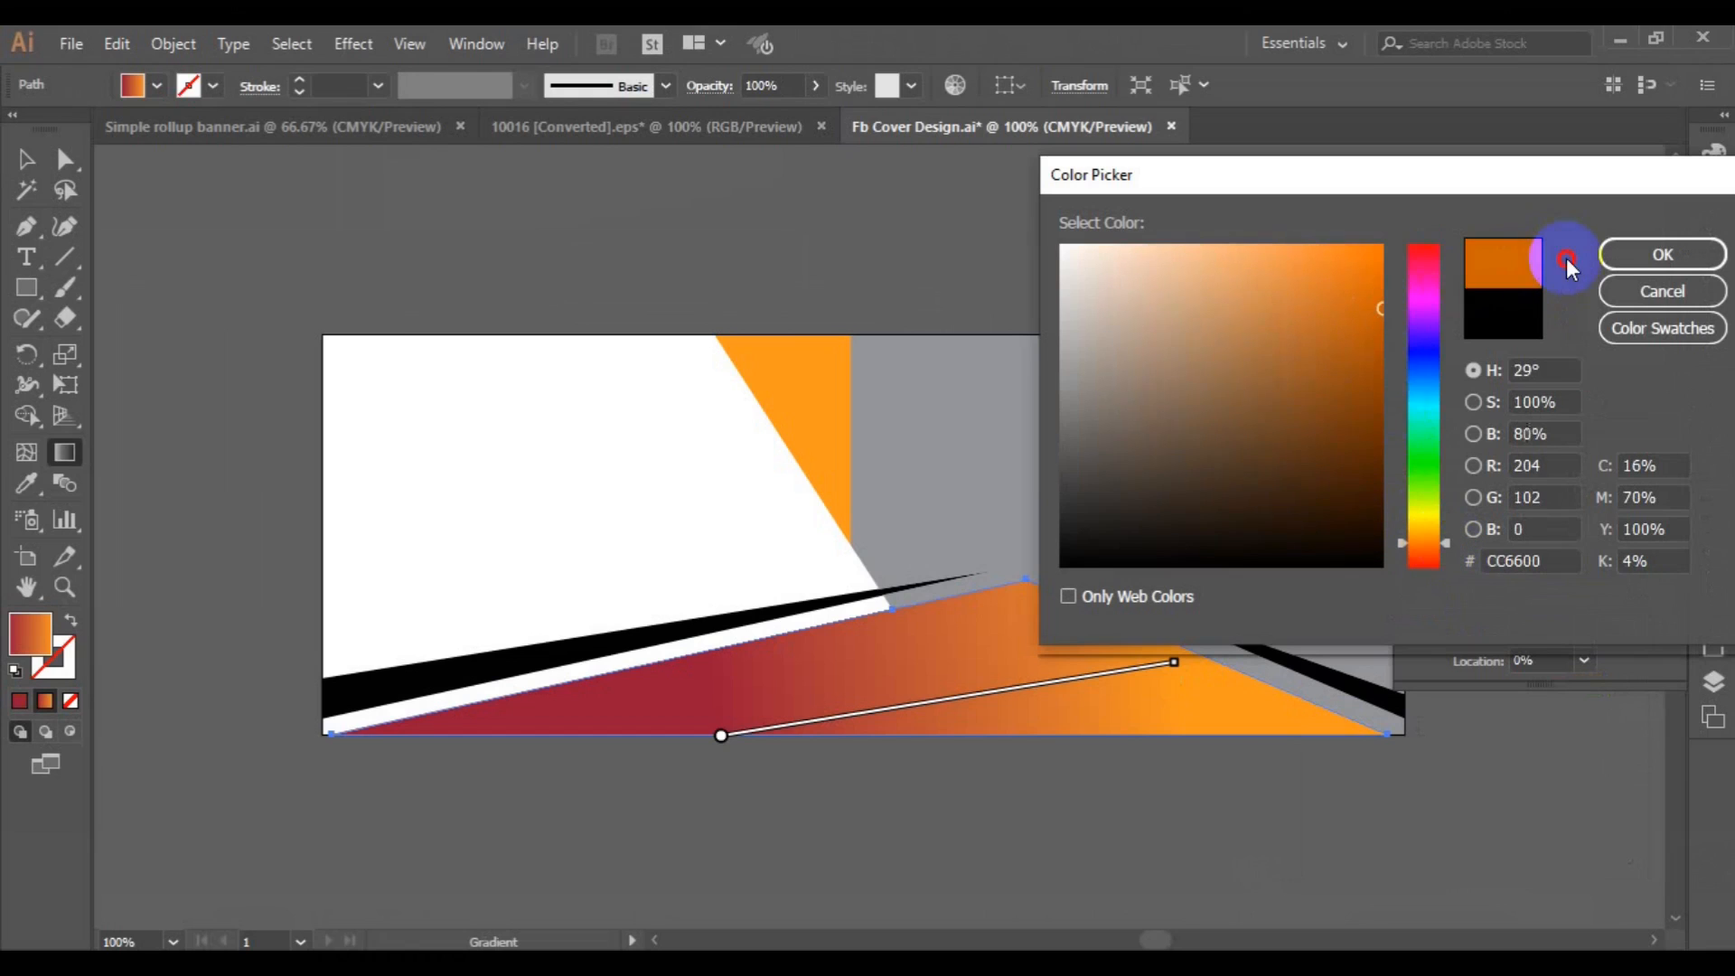
pyautogui.click(1637, 257)
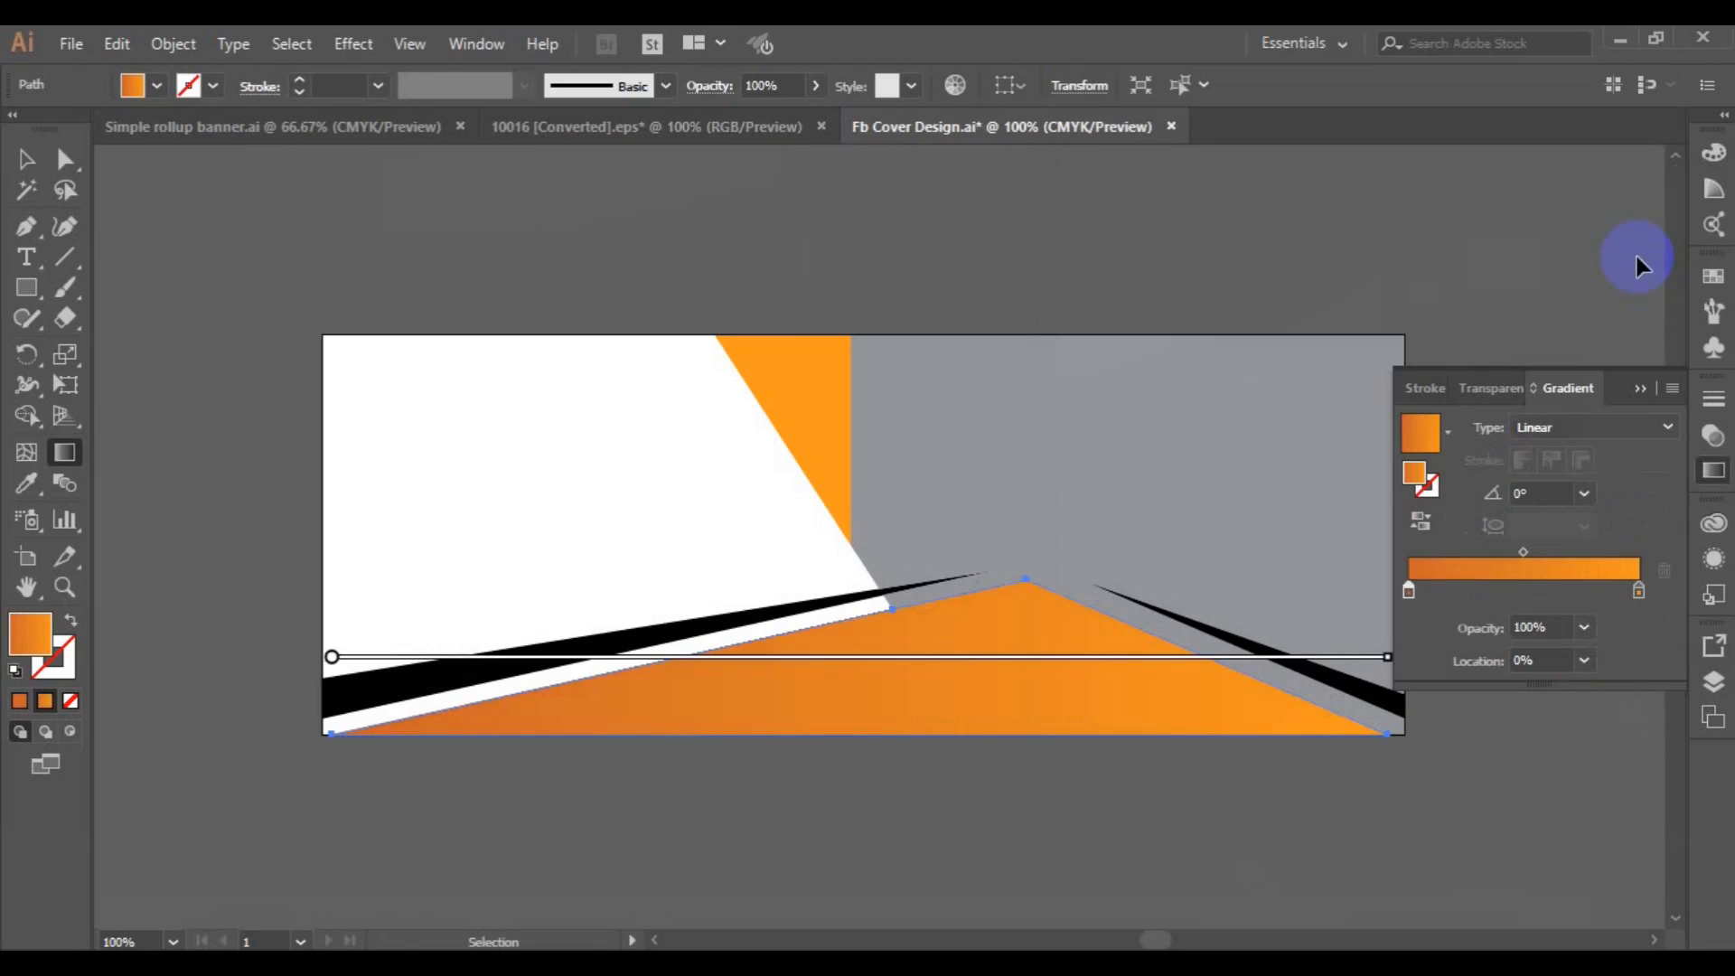
# Fill the black stripe left of the peak with the solid orange sampled from the triangle.
pyautogui.click(26, 159)
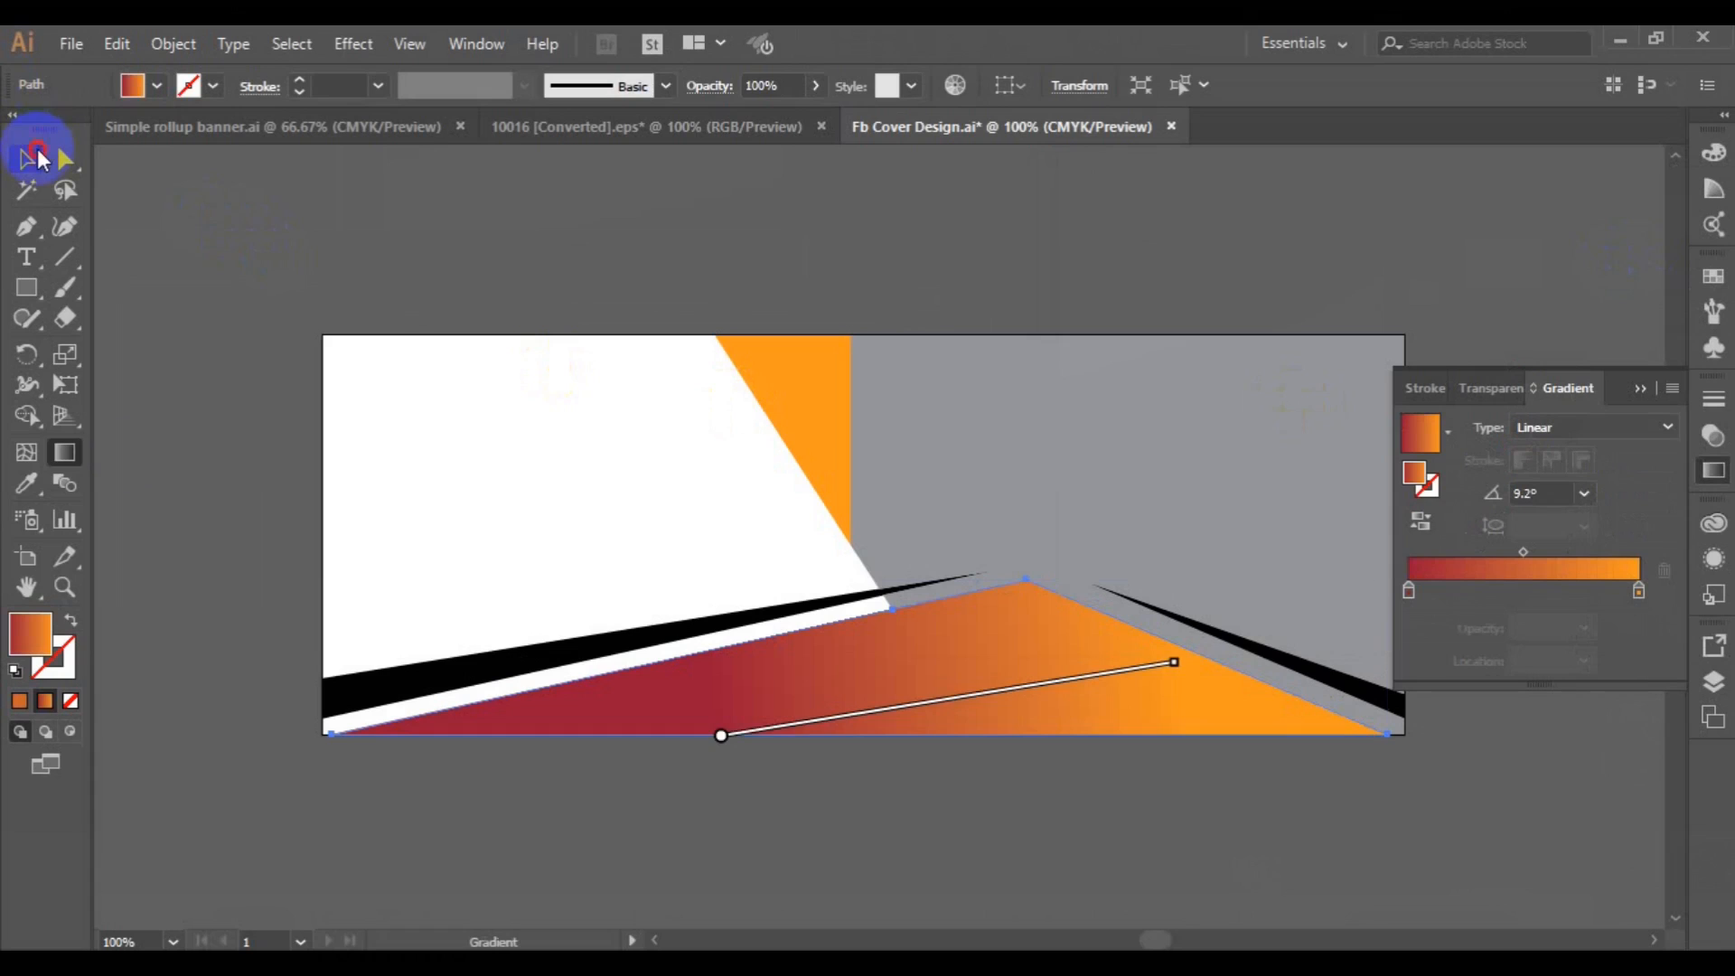
pyautogui.click(324, 718)
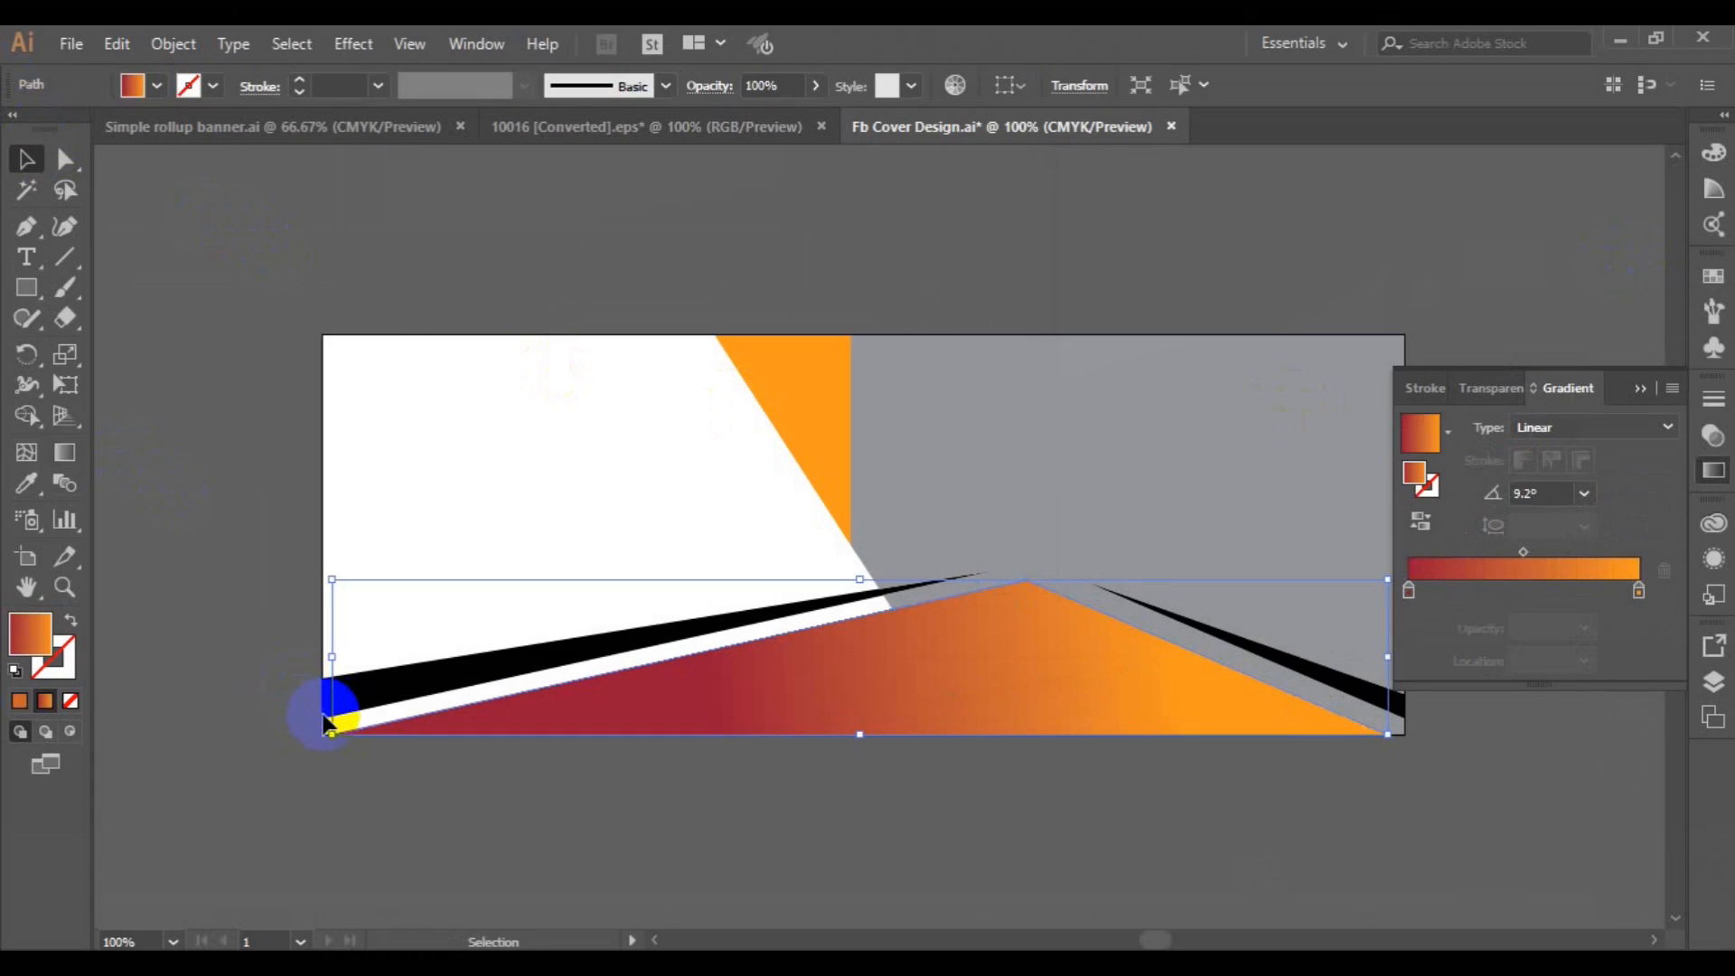
pyautogui.click(26, 483)
pyautogui.click(795, 358)
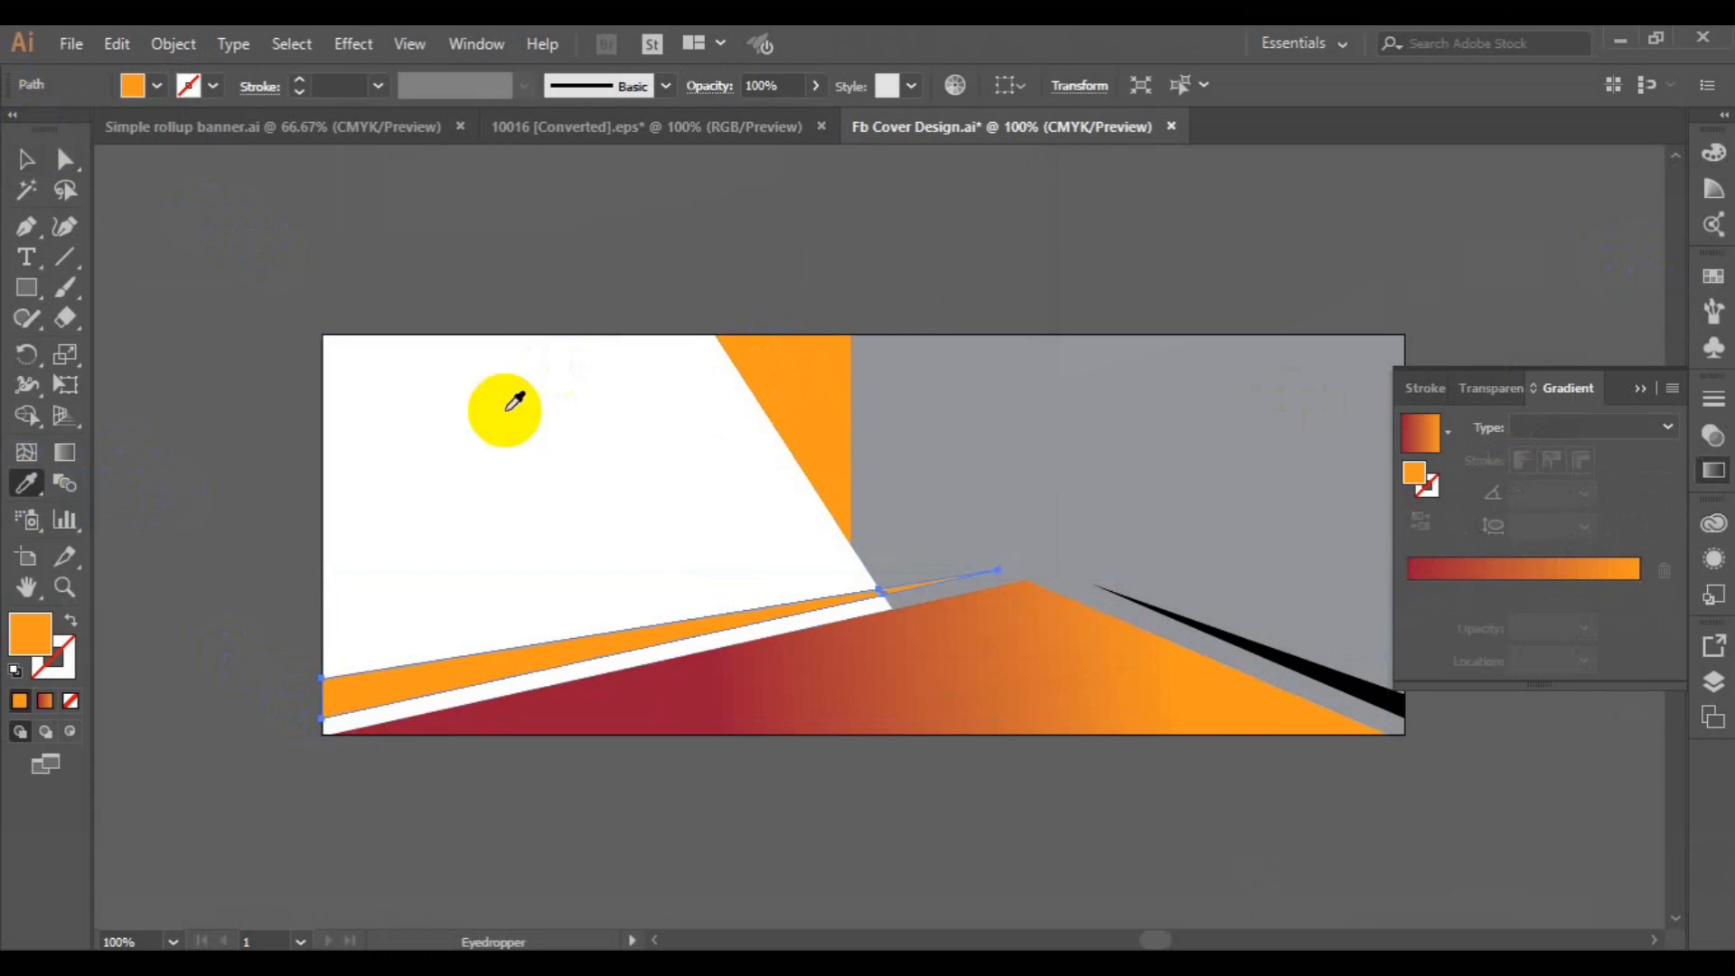
# Apply the red-to-orange linear gradient to the left stripe and redraw it from right to left, with orange at the wide outer end.
pyautogui.click(64, 452)
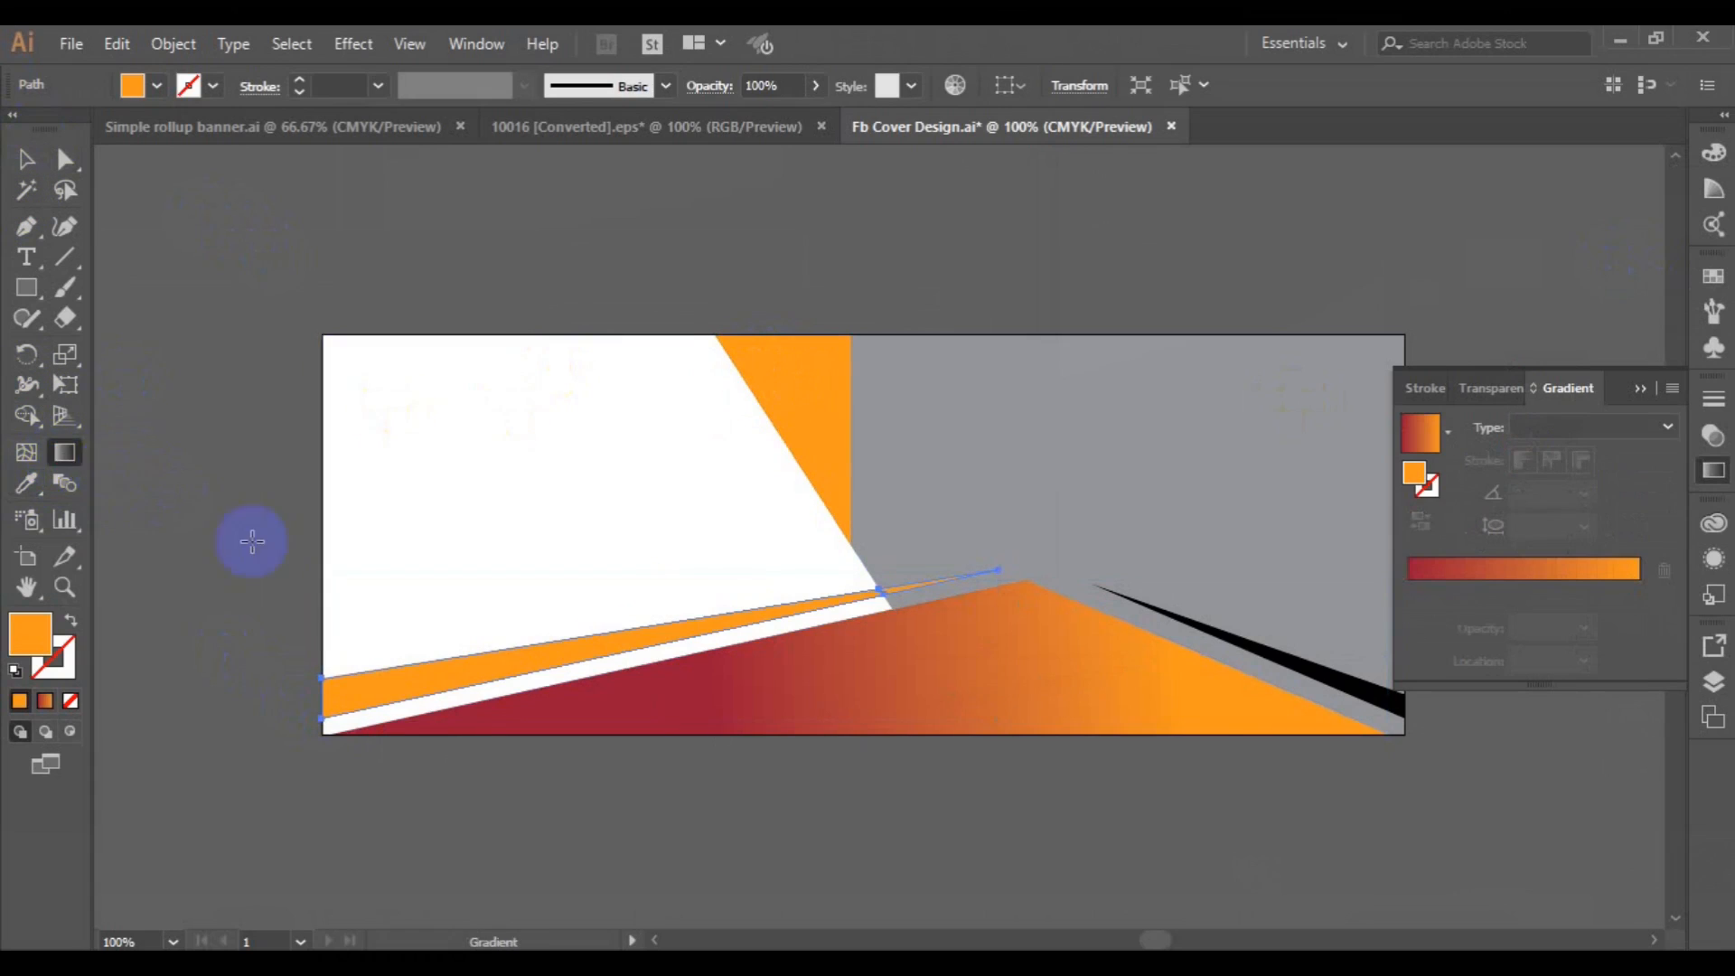
pyautogui.moveTo(387, 683); pyautogui.dragTo(724, 607)
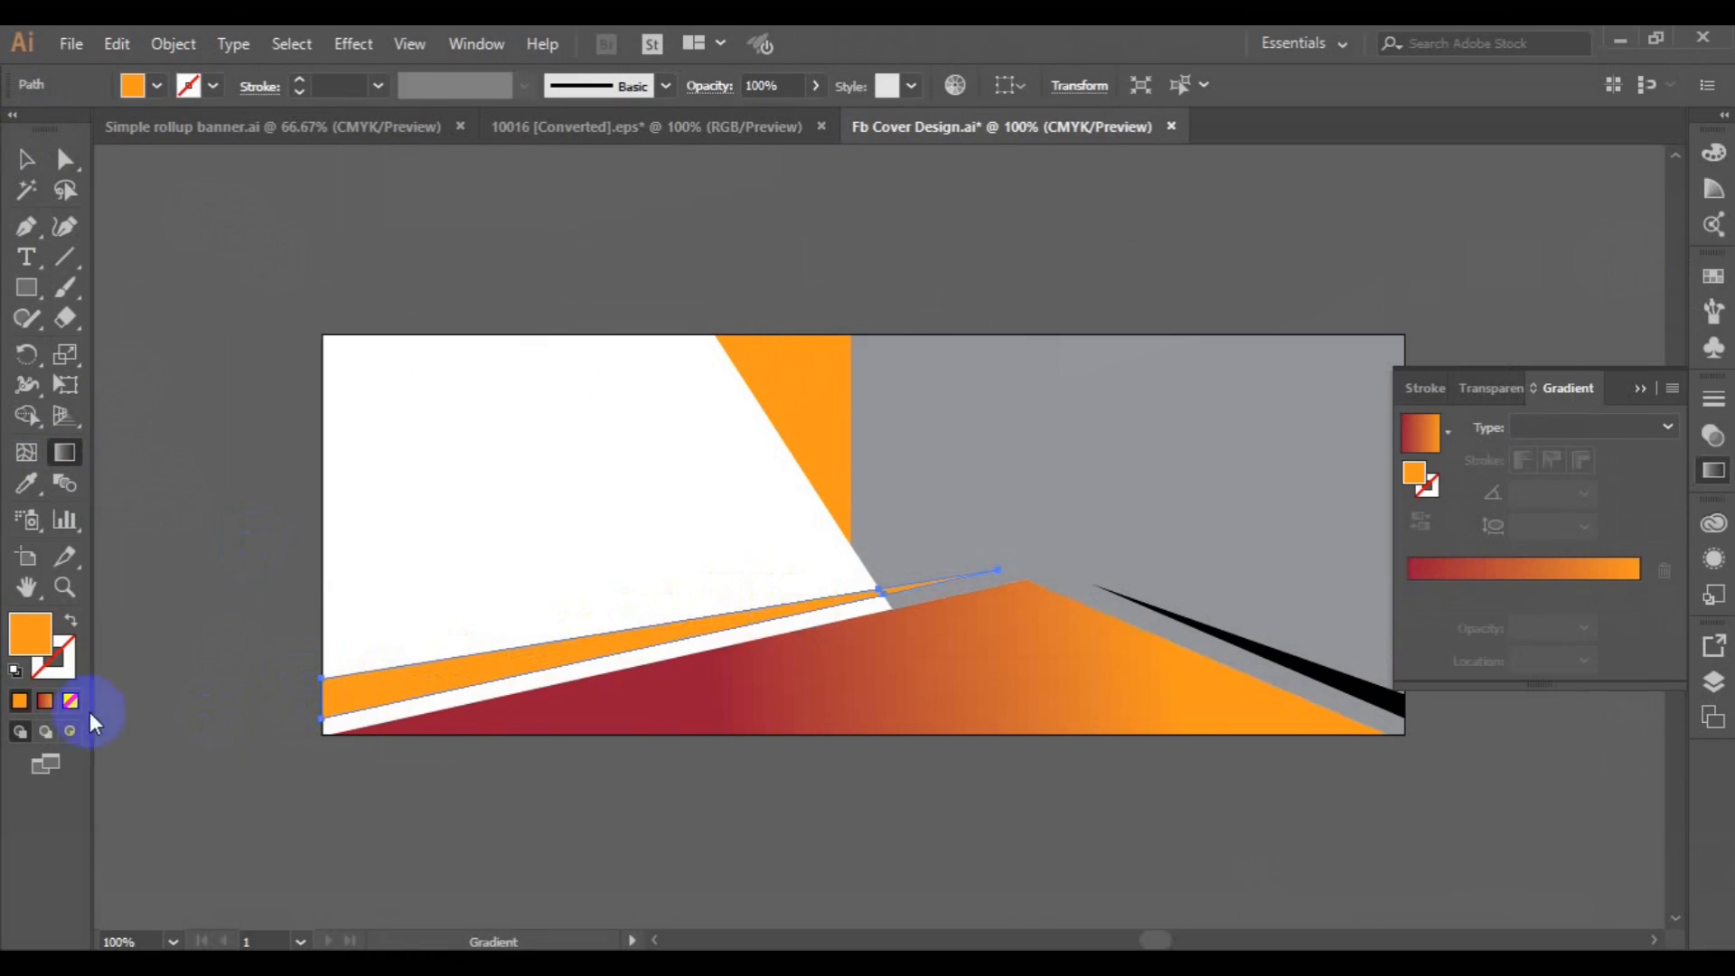
pyautogui.click(36, 706)
pyautogui.moveTo(484, 650)
pyautogui.mouseDown()
pyautogui.moveTo(838, 596)
pyautogui.moveTo(588, 616)
pyautogui.moveTo(543, 652)
pyautogui.mouseUp()
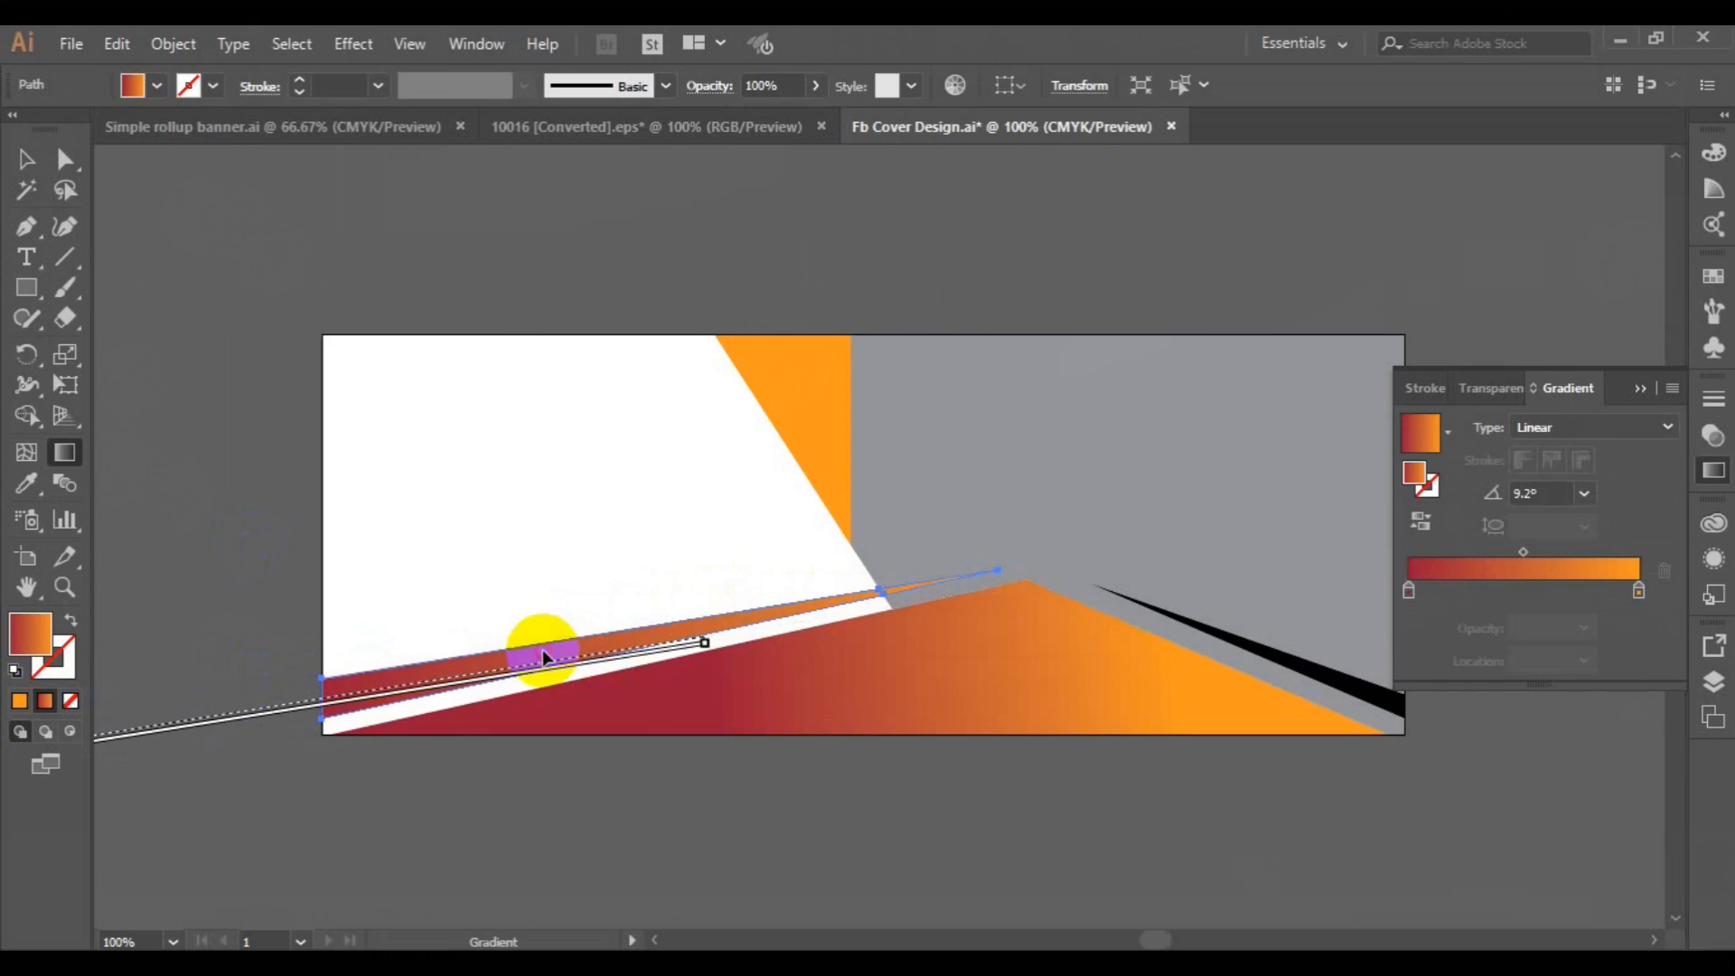
pyautogui.moveTo(319, 698)
pyautogui.mouseDown()
pyautogui.moveTo(1001, 589)
pyautogui.moveTo(734, 616)
pyautogui.mouseUp()
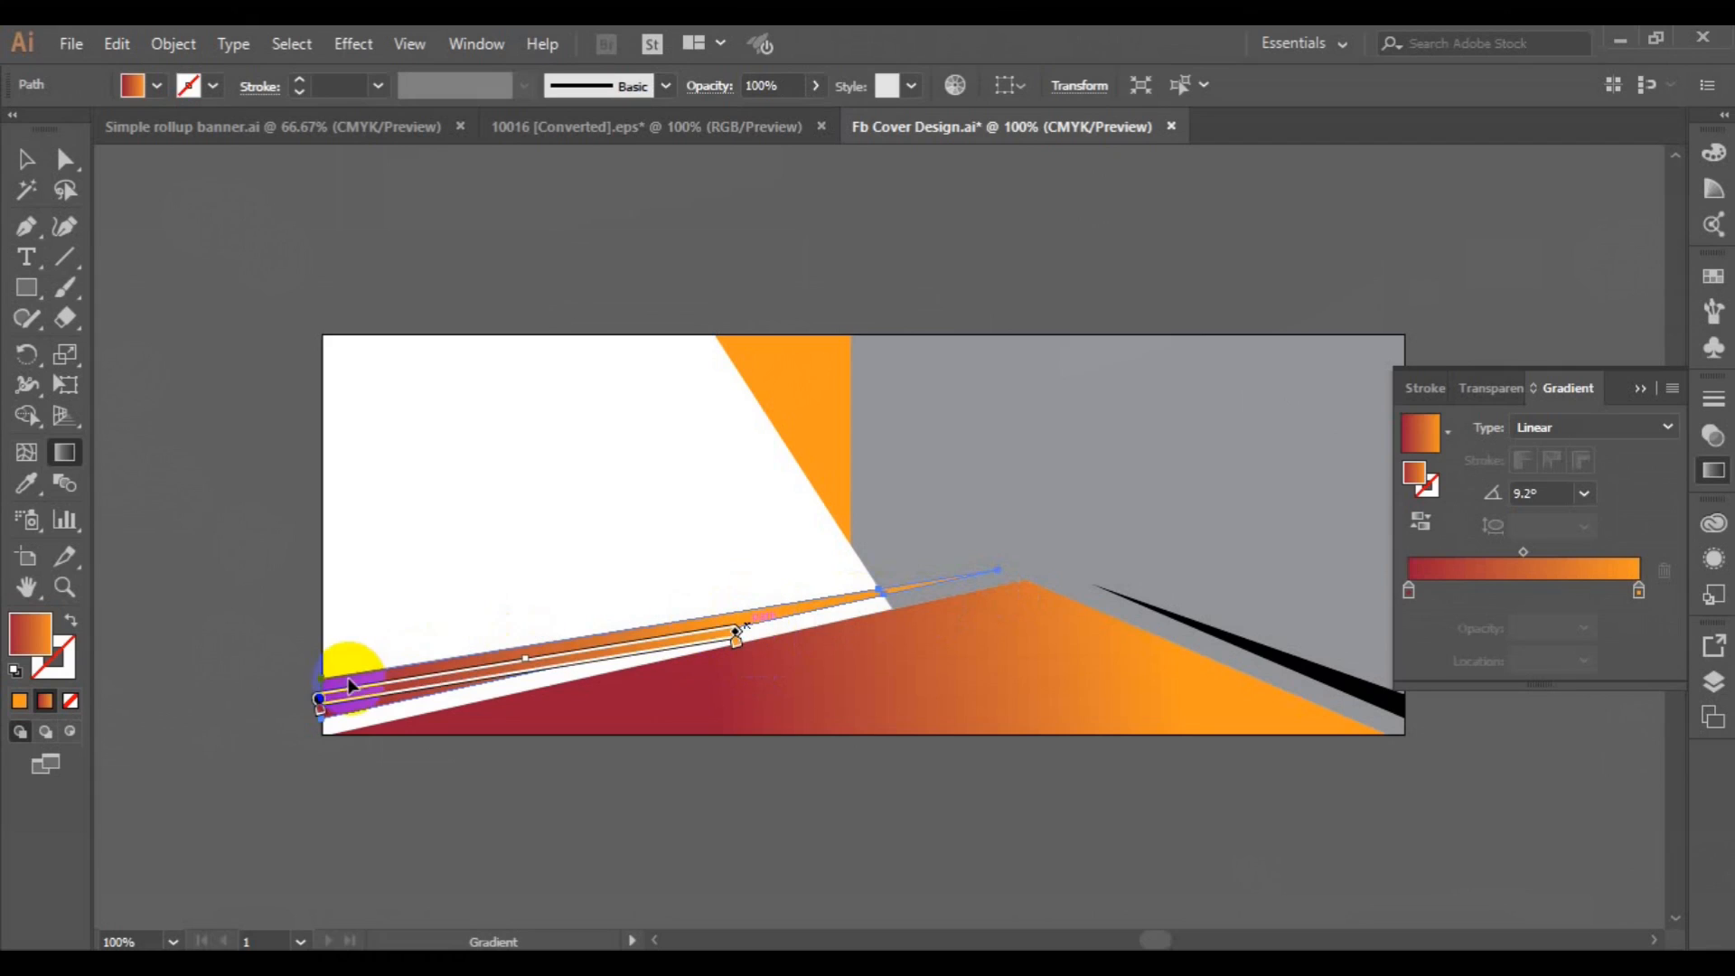
pyautogui.moveTo(470, 672)
pyautogui.mouseDown()
pyautogui.moveTo(718, 623)
pyautogui.moveTo(566, 638)
pyautogui.mouseUp()
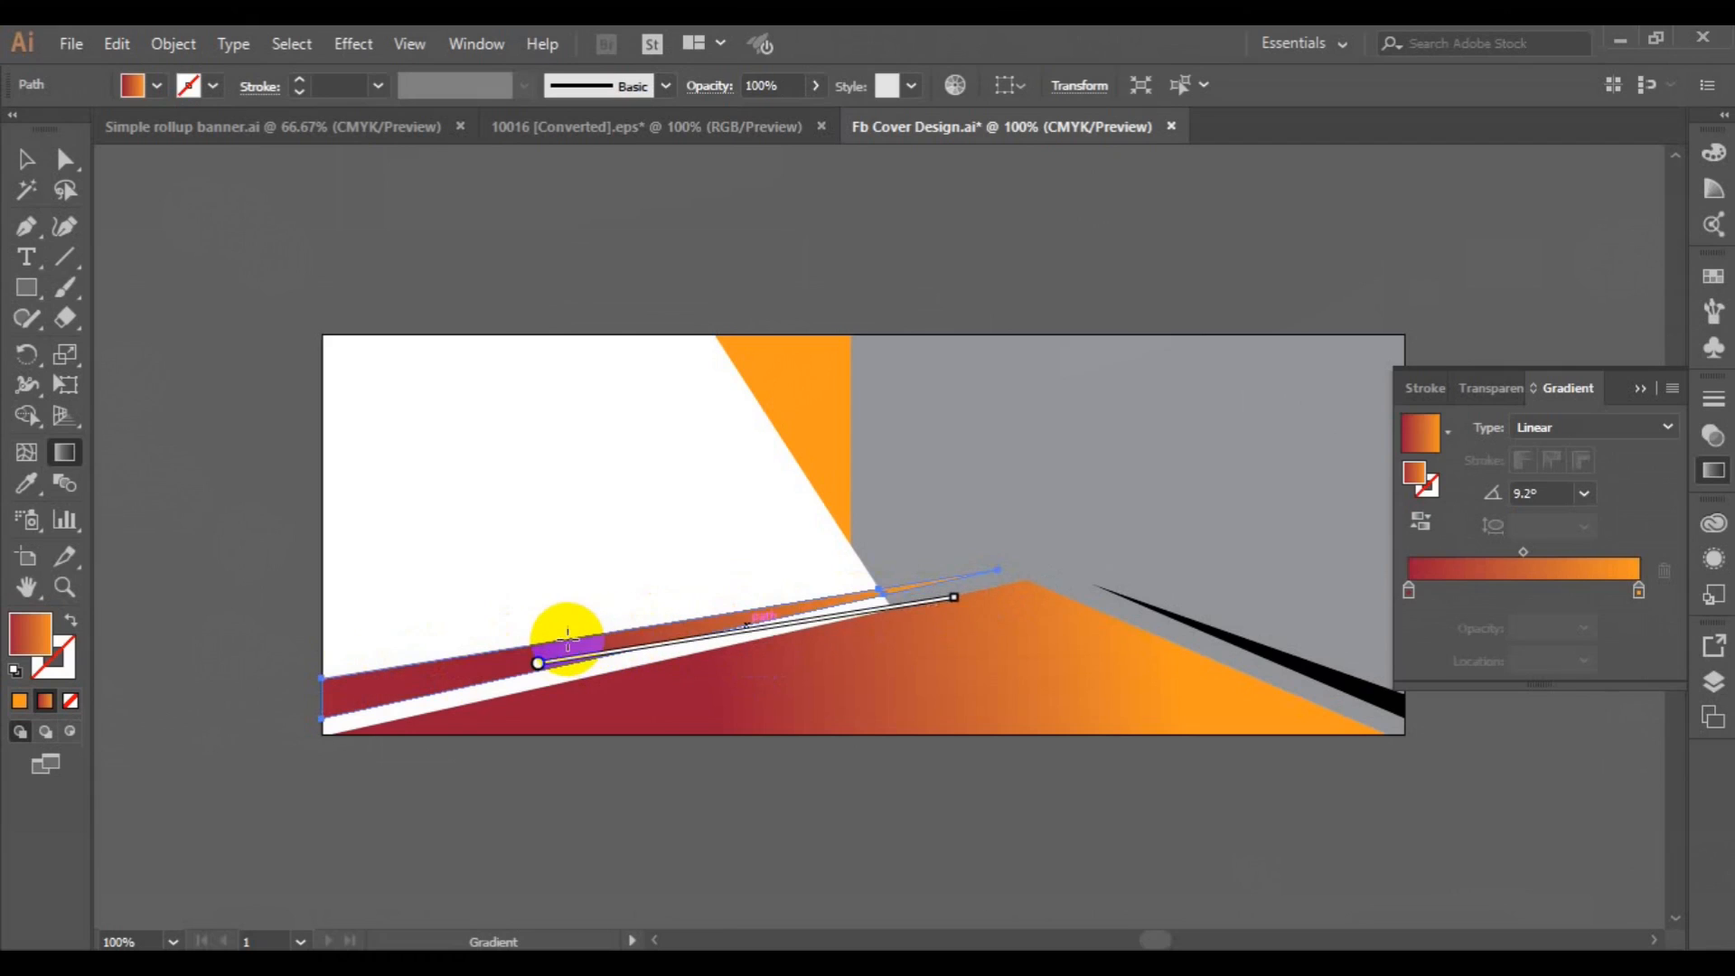
pyautogui.moveTo(338, 692); pyautogui.dragTo(659, 626)
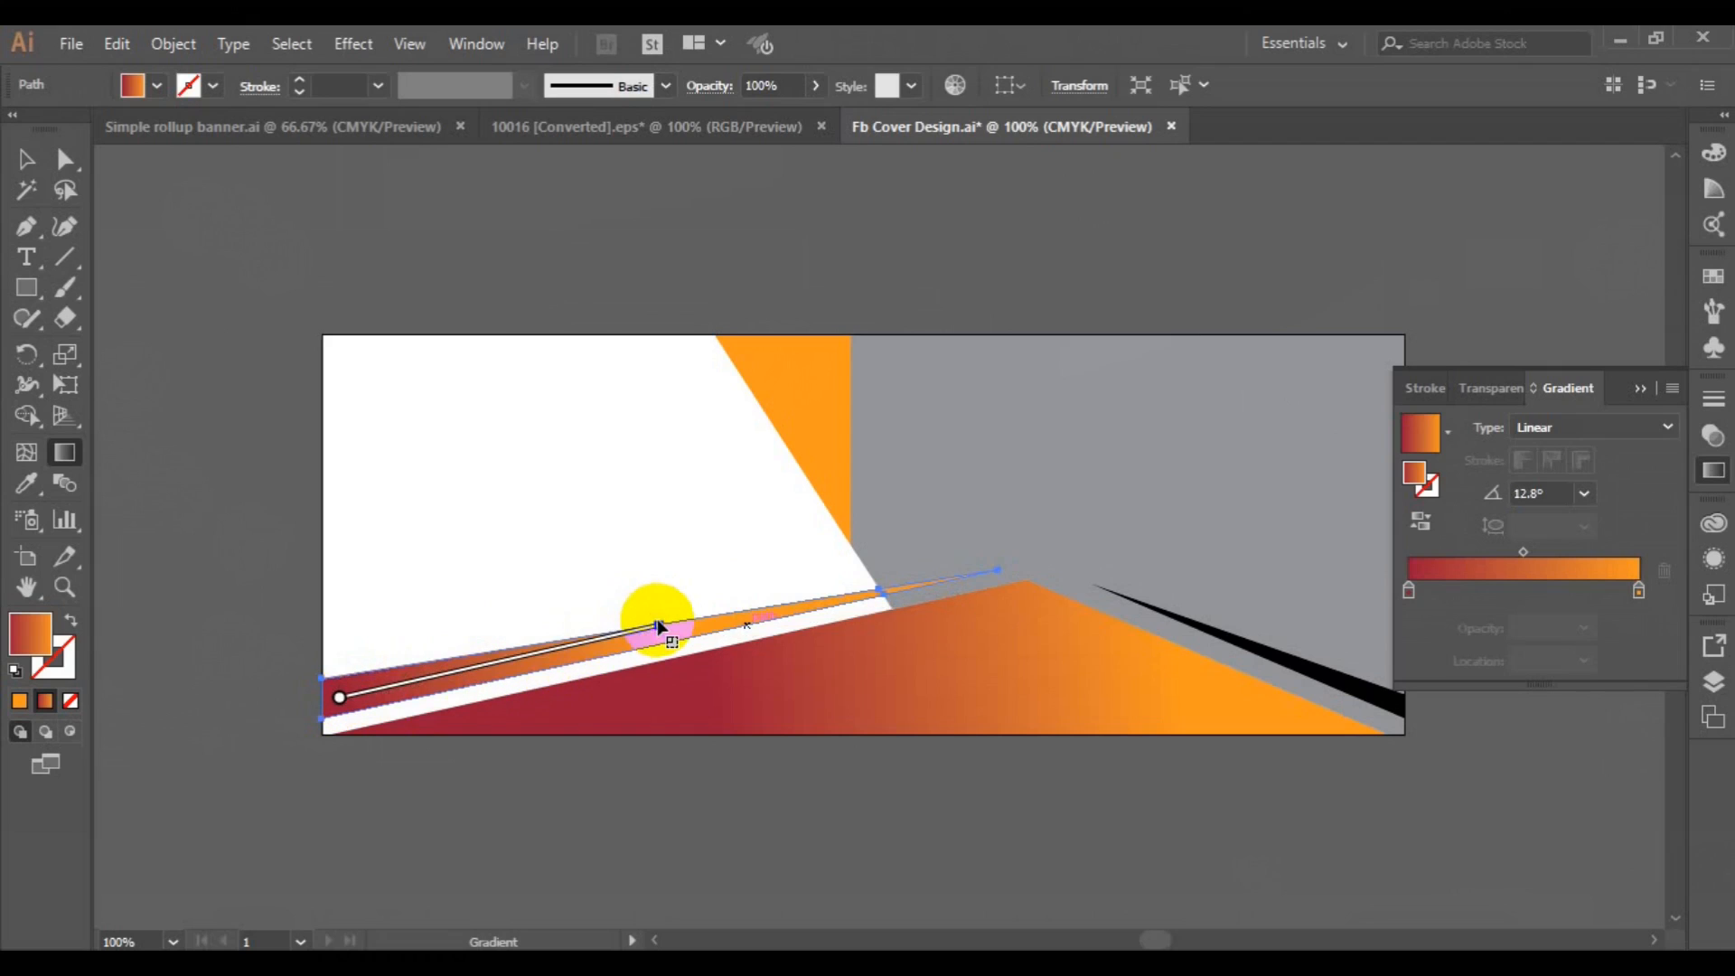
pyautogui.moveTo(680, 635)
pyautogui.mouseDown()
pyautogui.moveTo(433, 659)
pyautogui.moveTo(331, 699)
pyautogui.mouseUp()
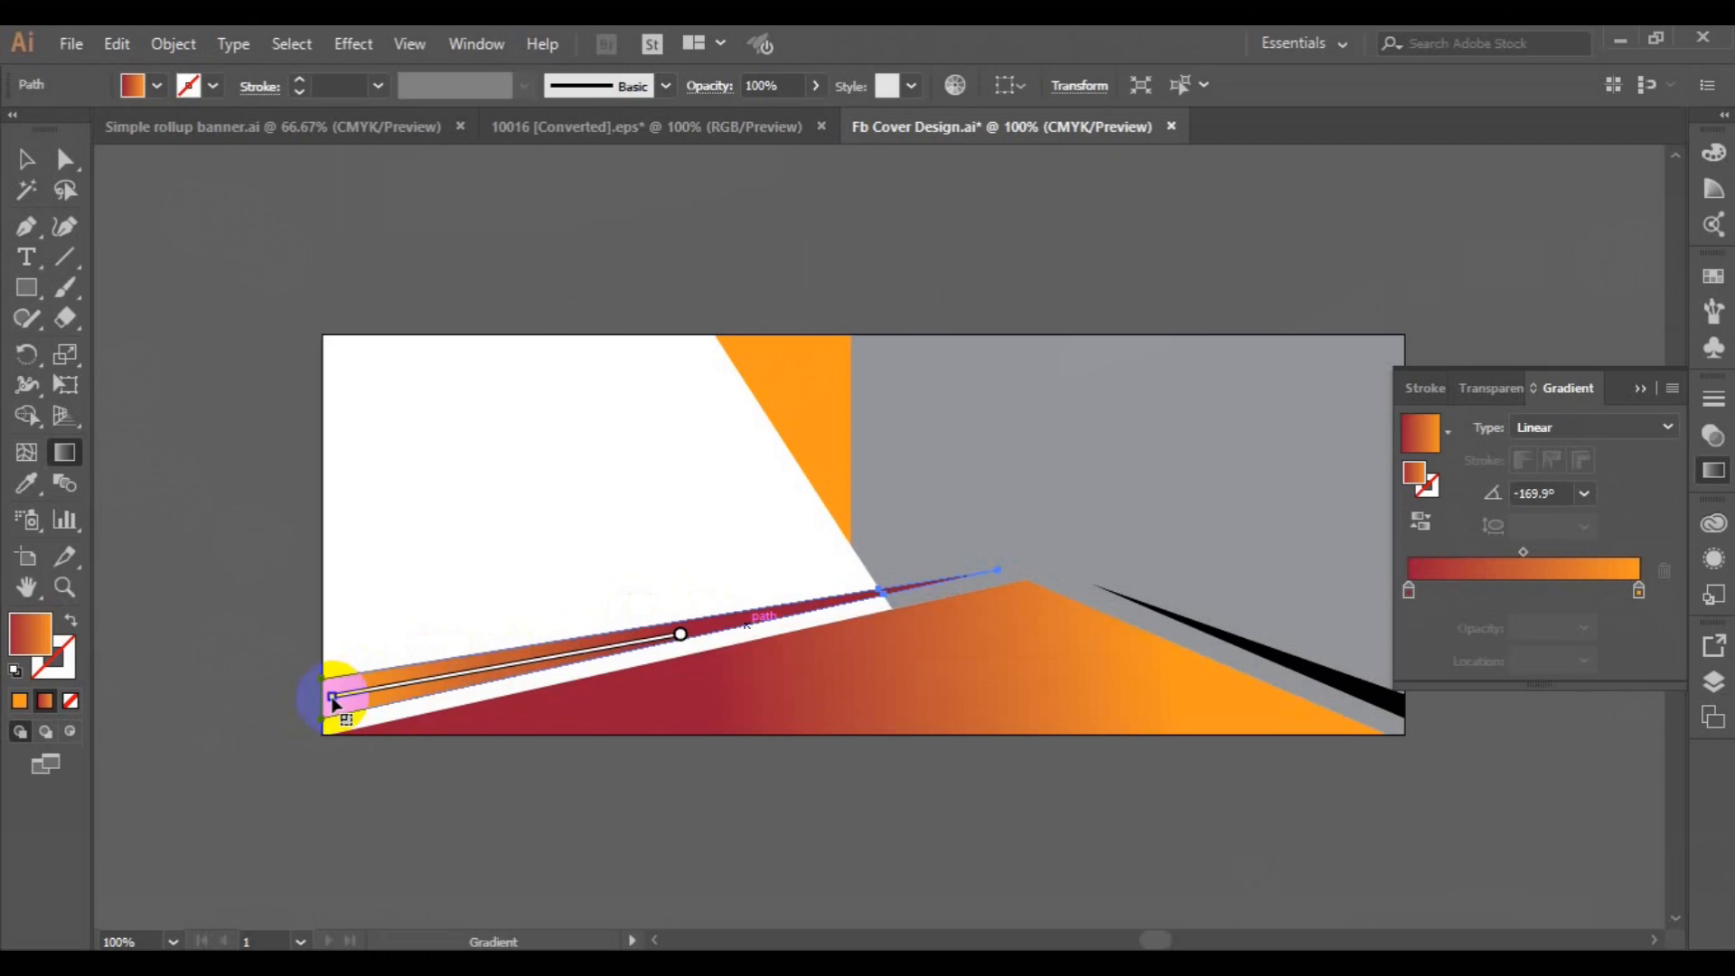
# Set the orange end stop of the left stripe's gradient to white and shift the gradient toward the stripe's pointed tip.
pyautogui.click(1638, 593)
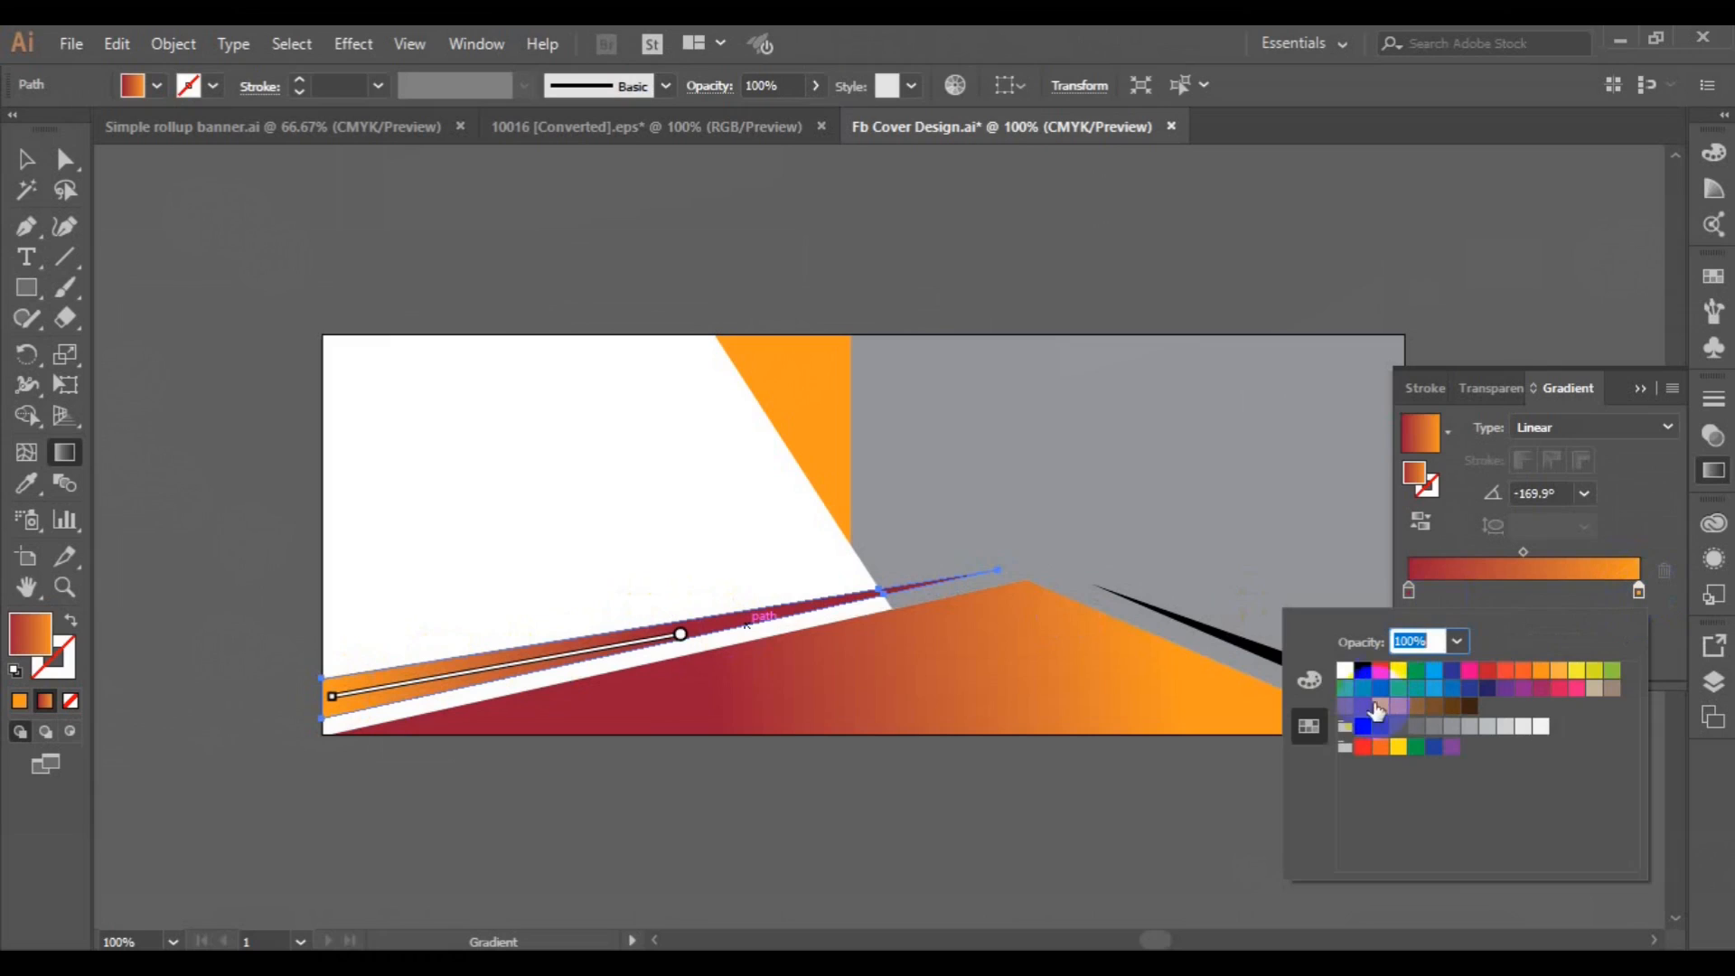
pyautogui.click(1375, 711)
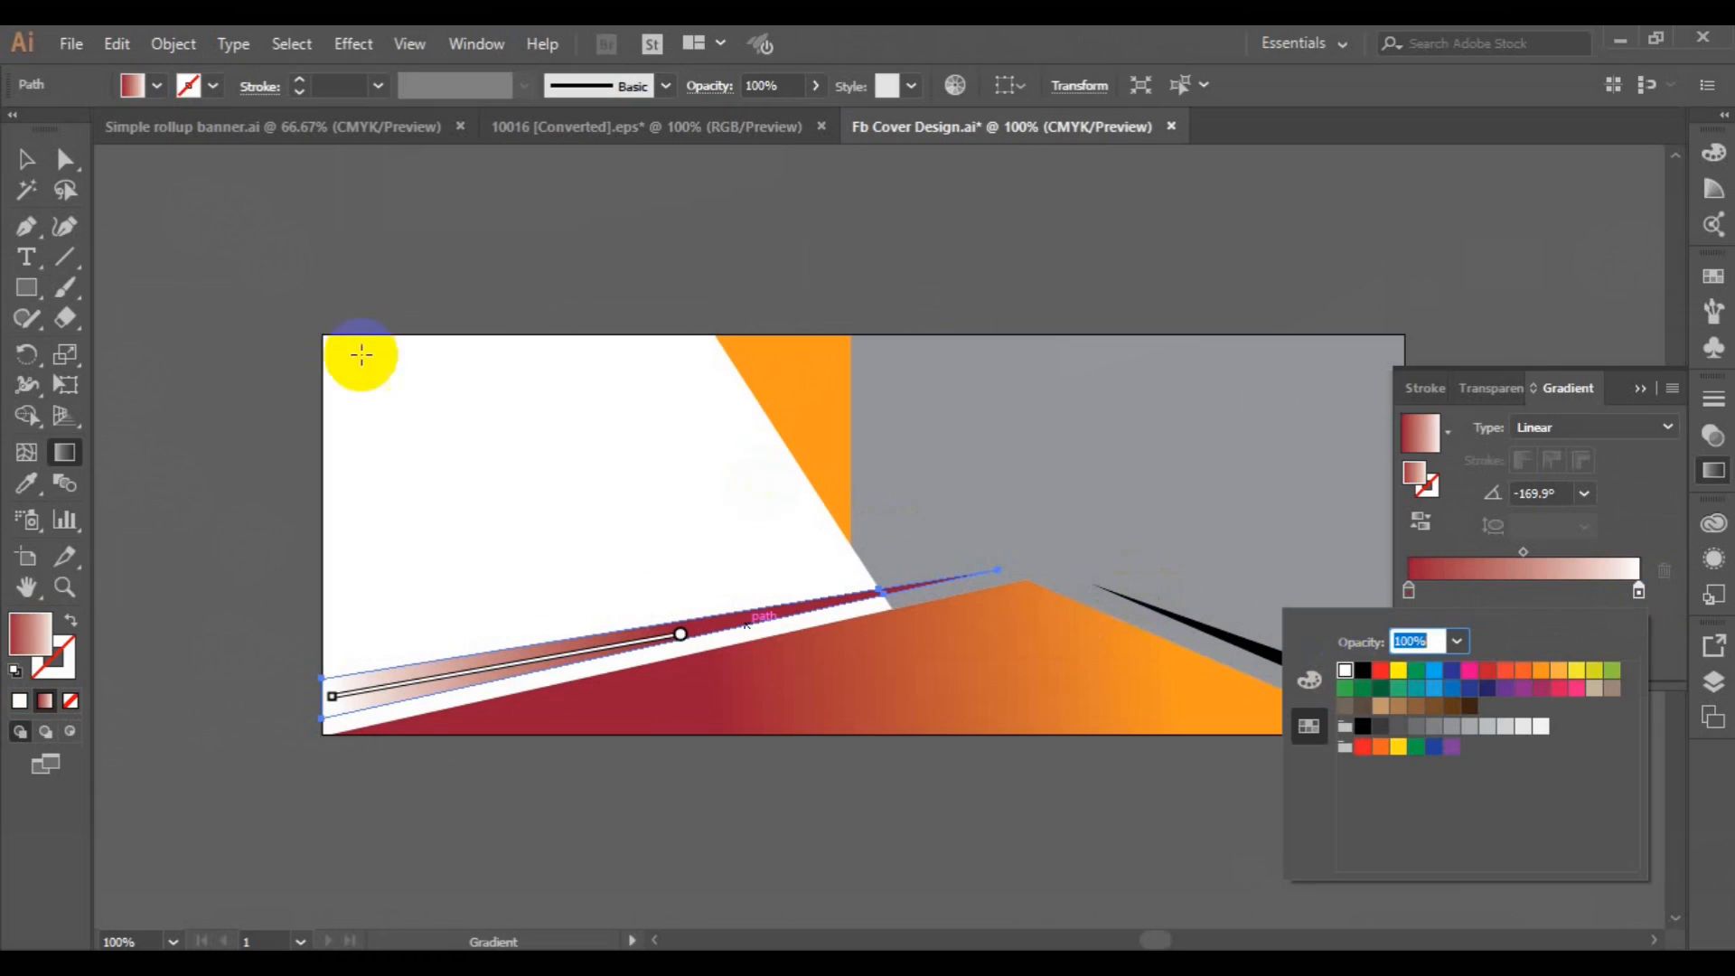
pyautogui.click(695, 639)
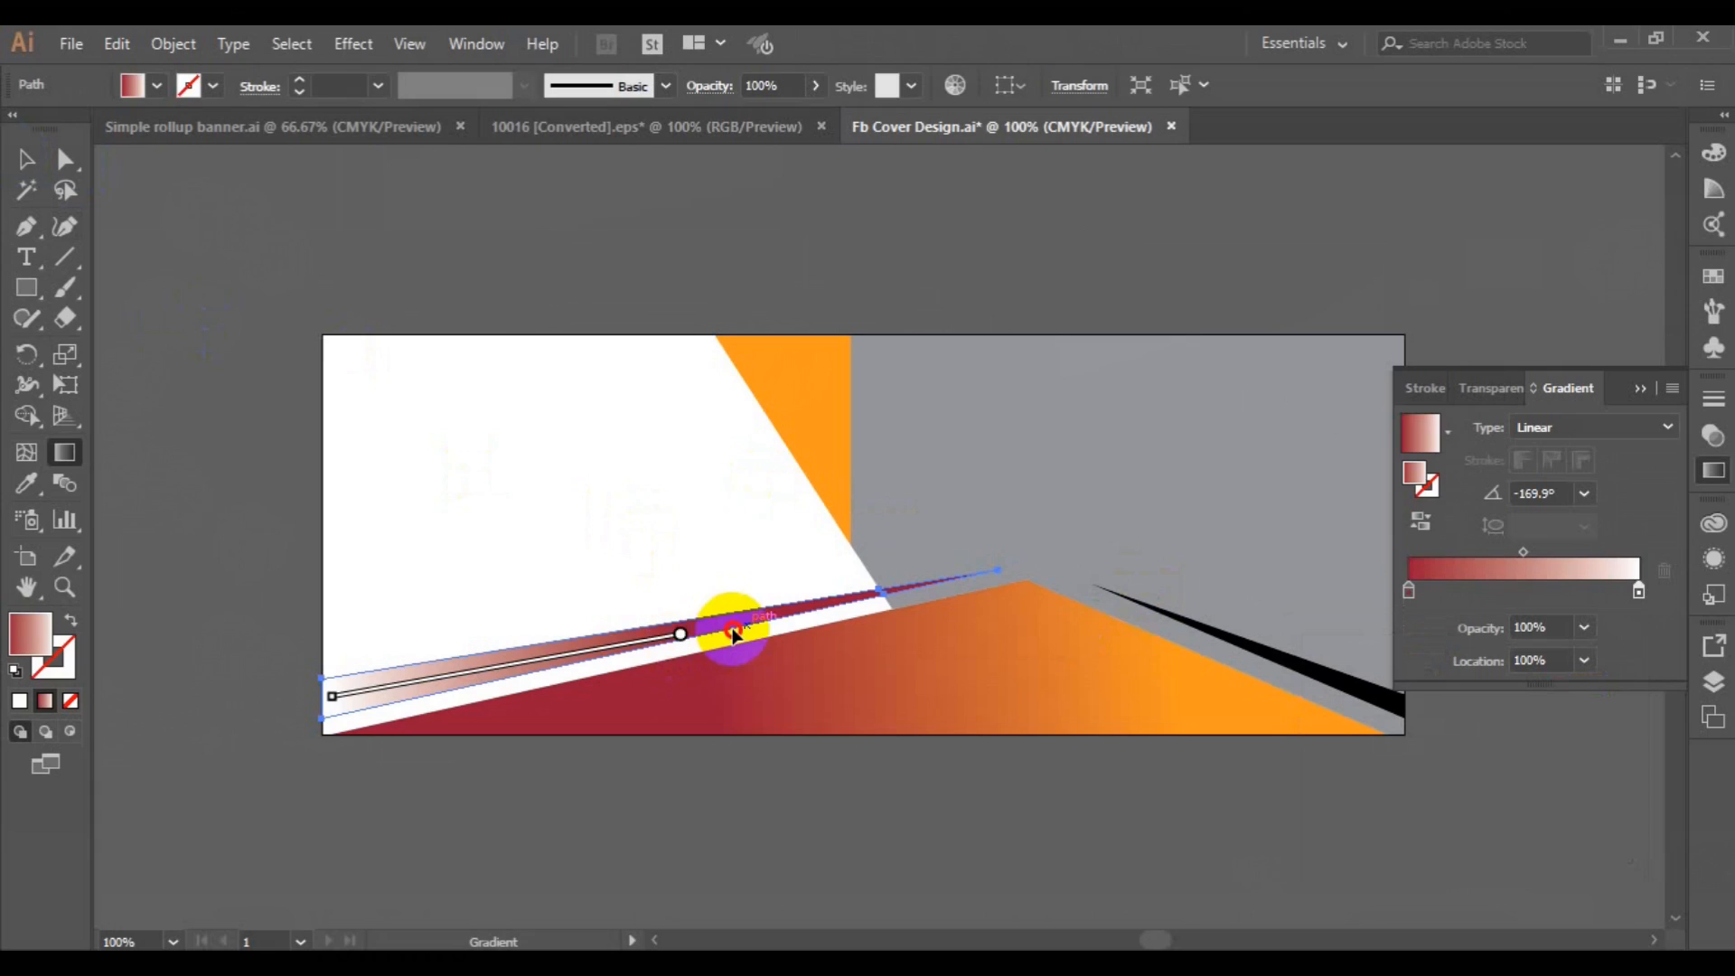
pyautogui.moveTo(681, 639); pyautogui.dragTo(757, 628)
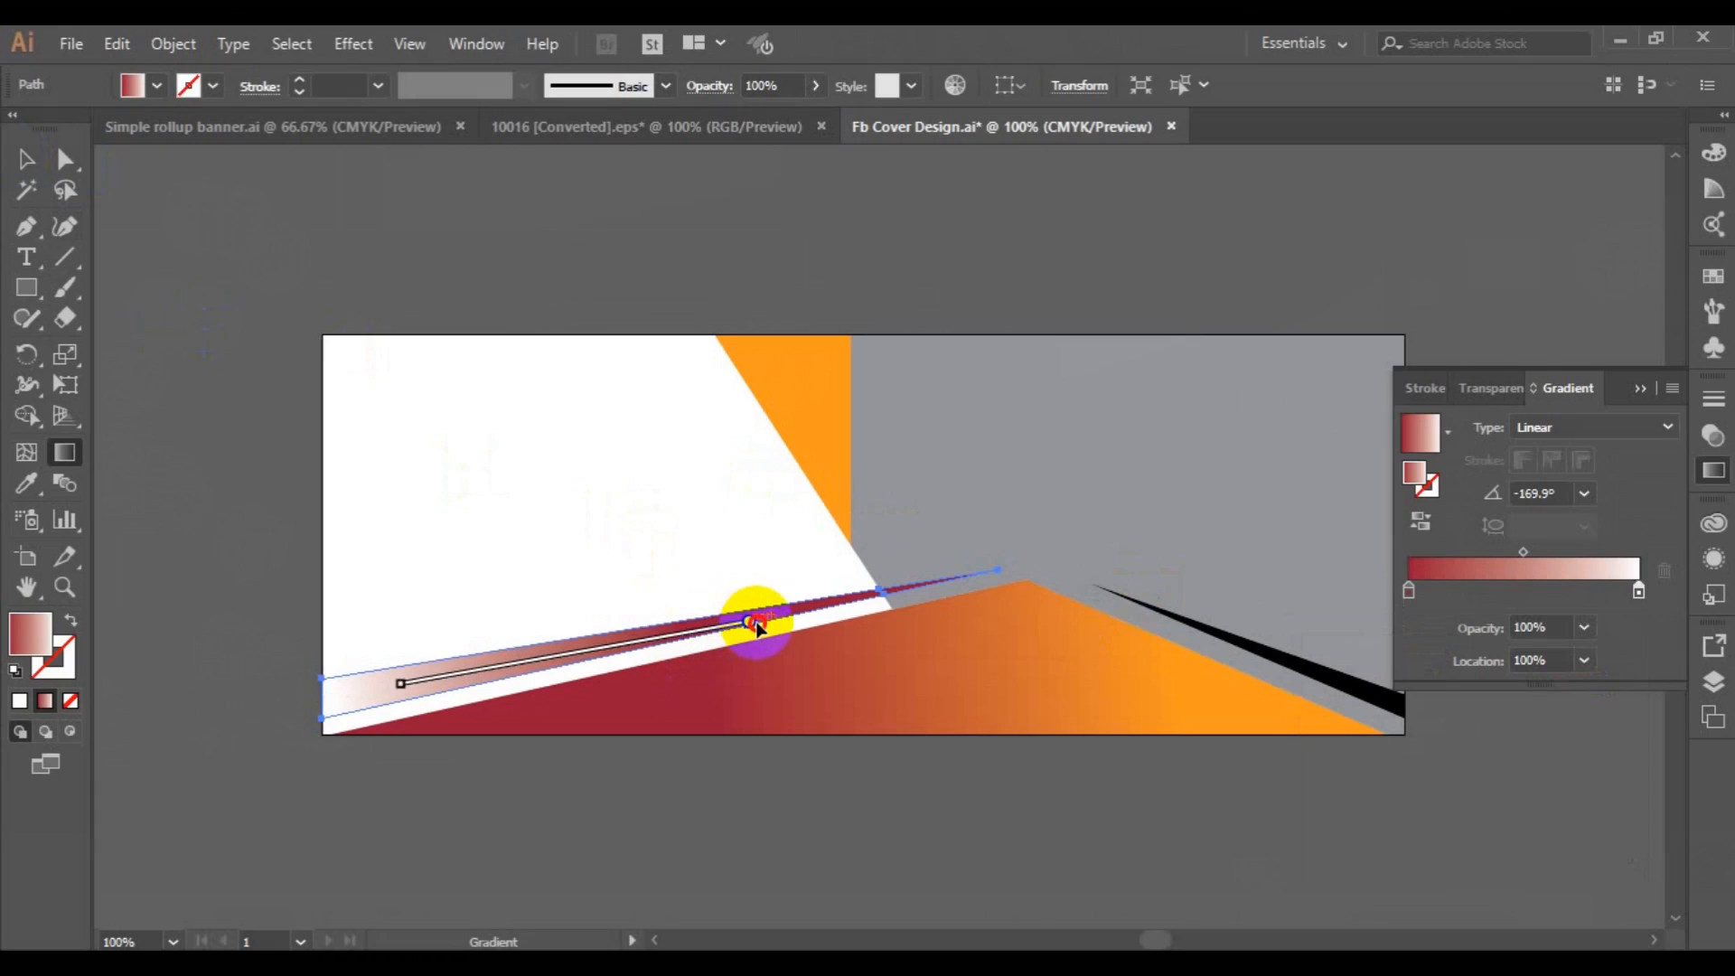
pyautogui.moveTo(403, 685); pyautogui.dragTo(345, 700)
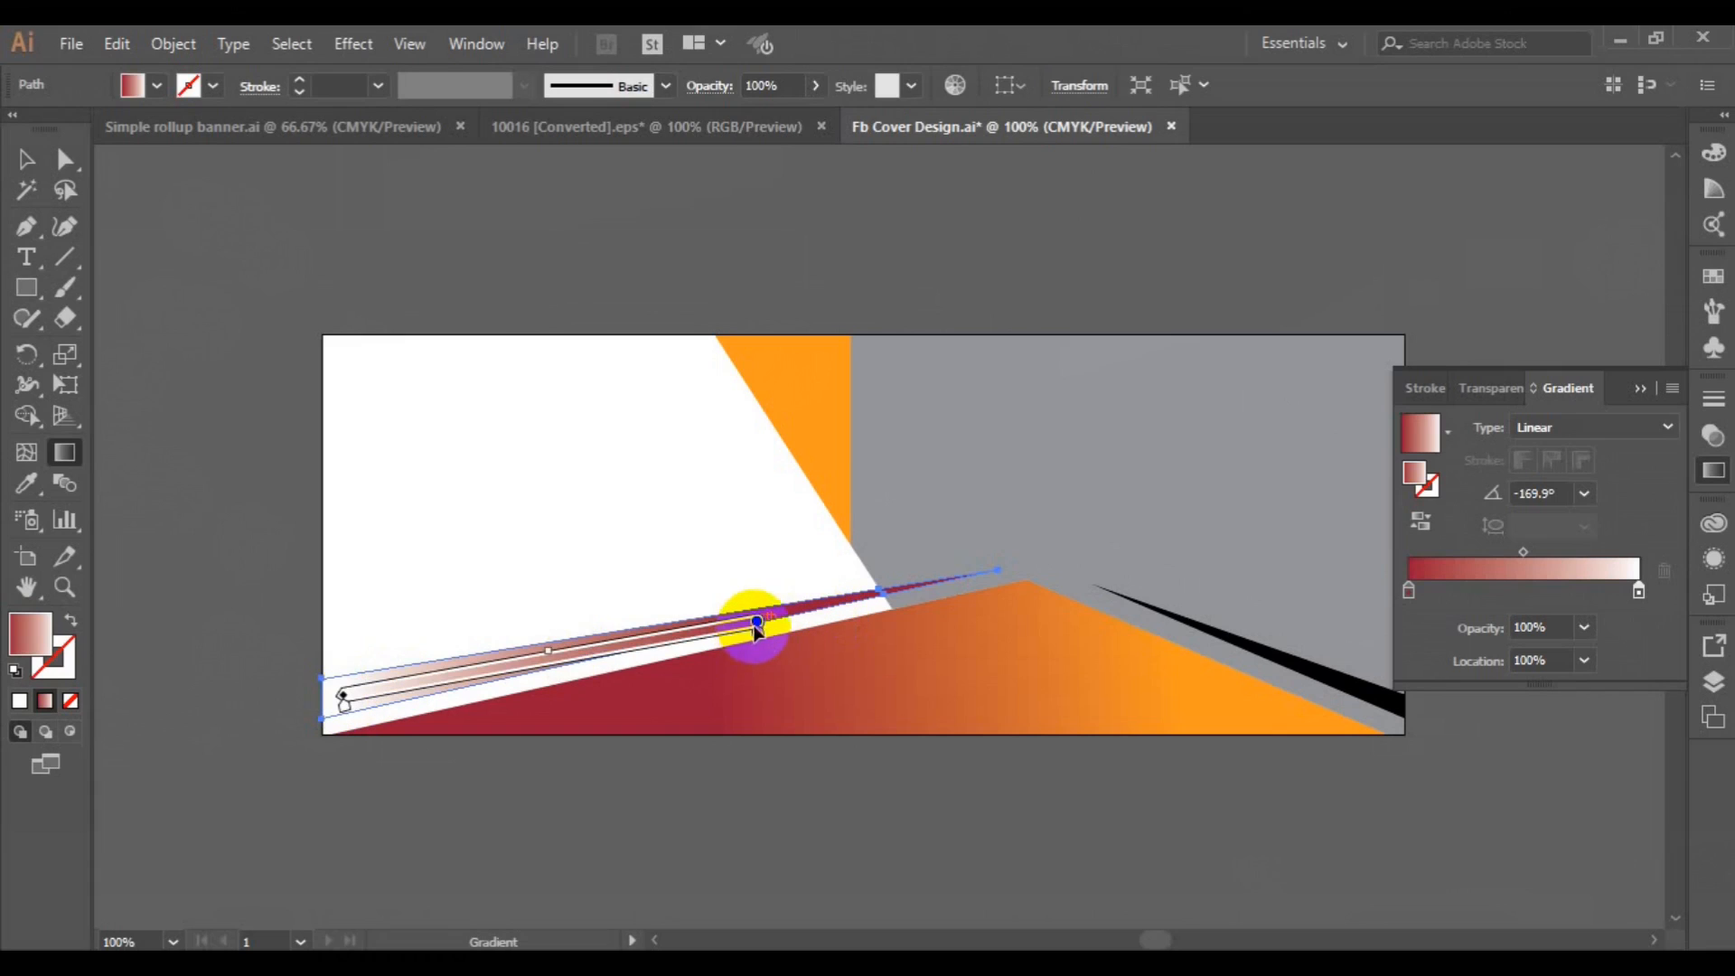
pyautogui.moveTo(758, 623); pyautogui.dragTo(795, 608)
# Fill the black stripe right of the peak with the red-to-white gradient sampled from the left stripe.
pyautogui.click(26, 159)
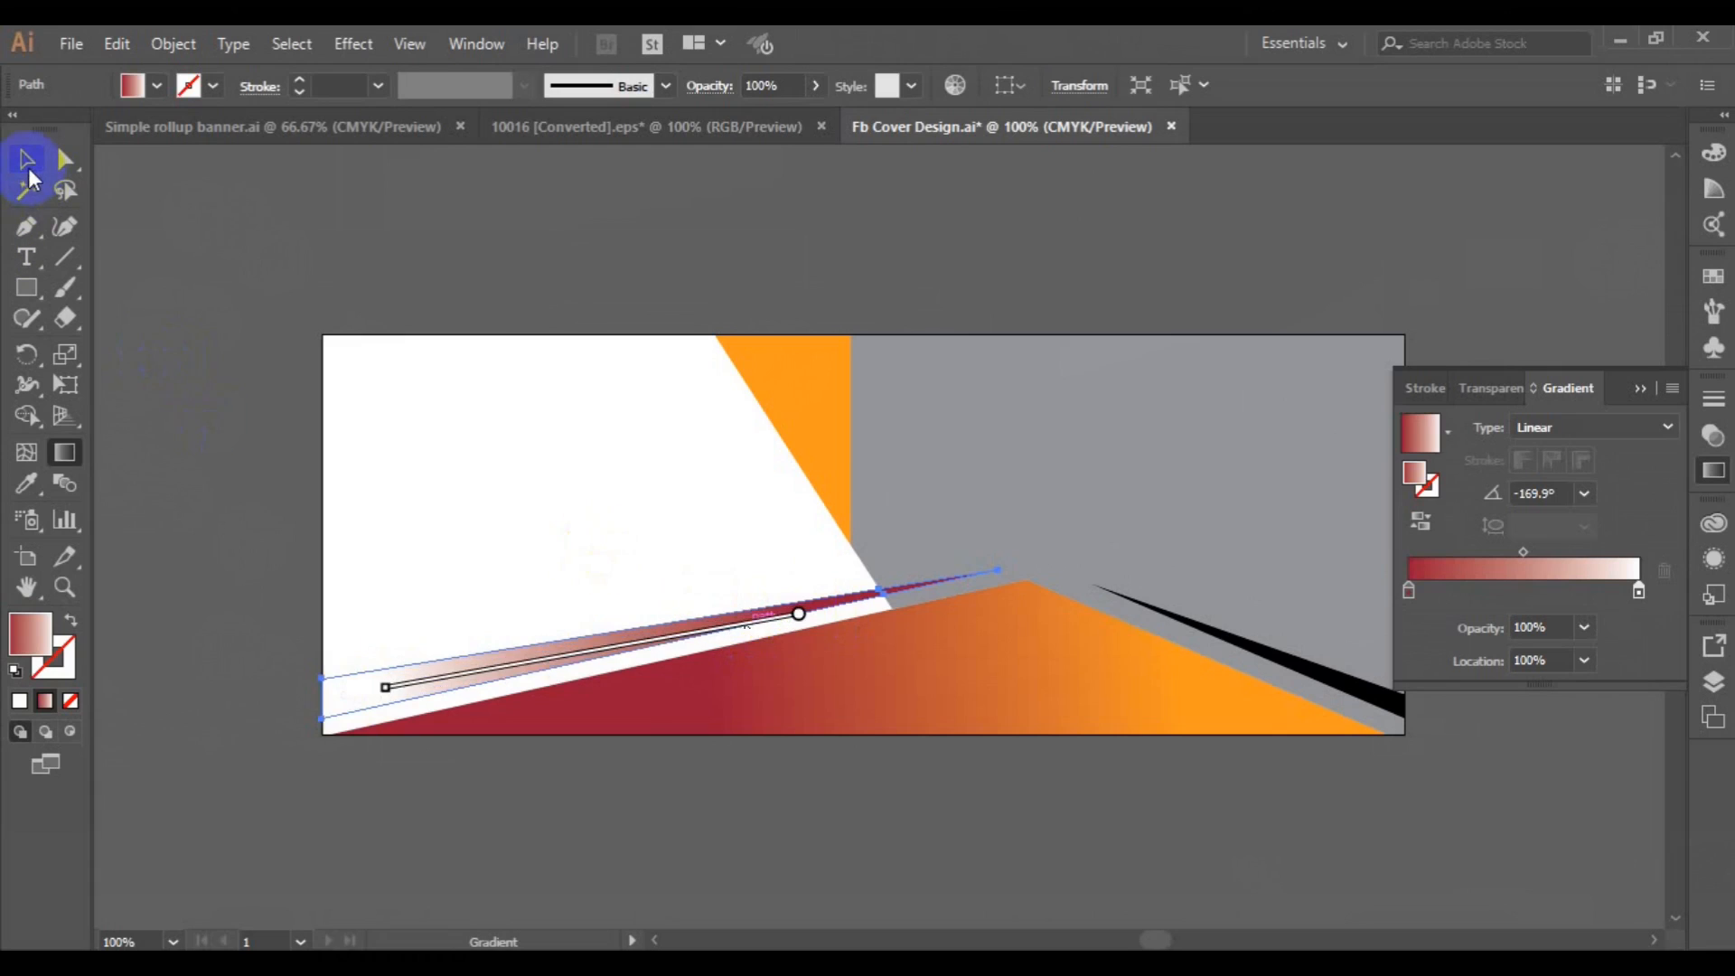
pyautogui.click(1245, 649)
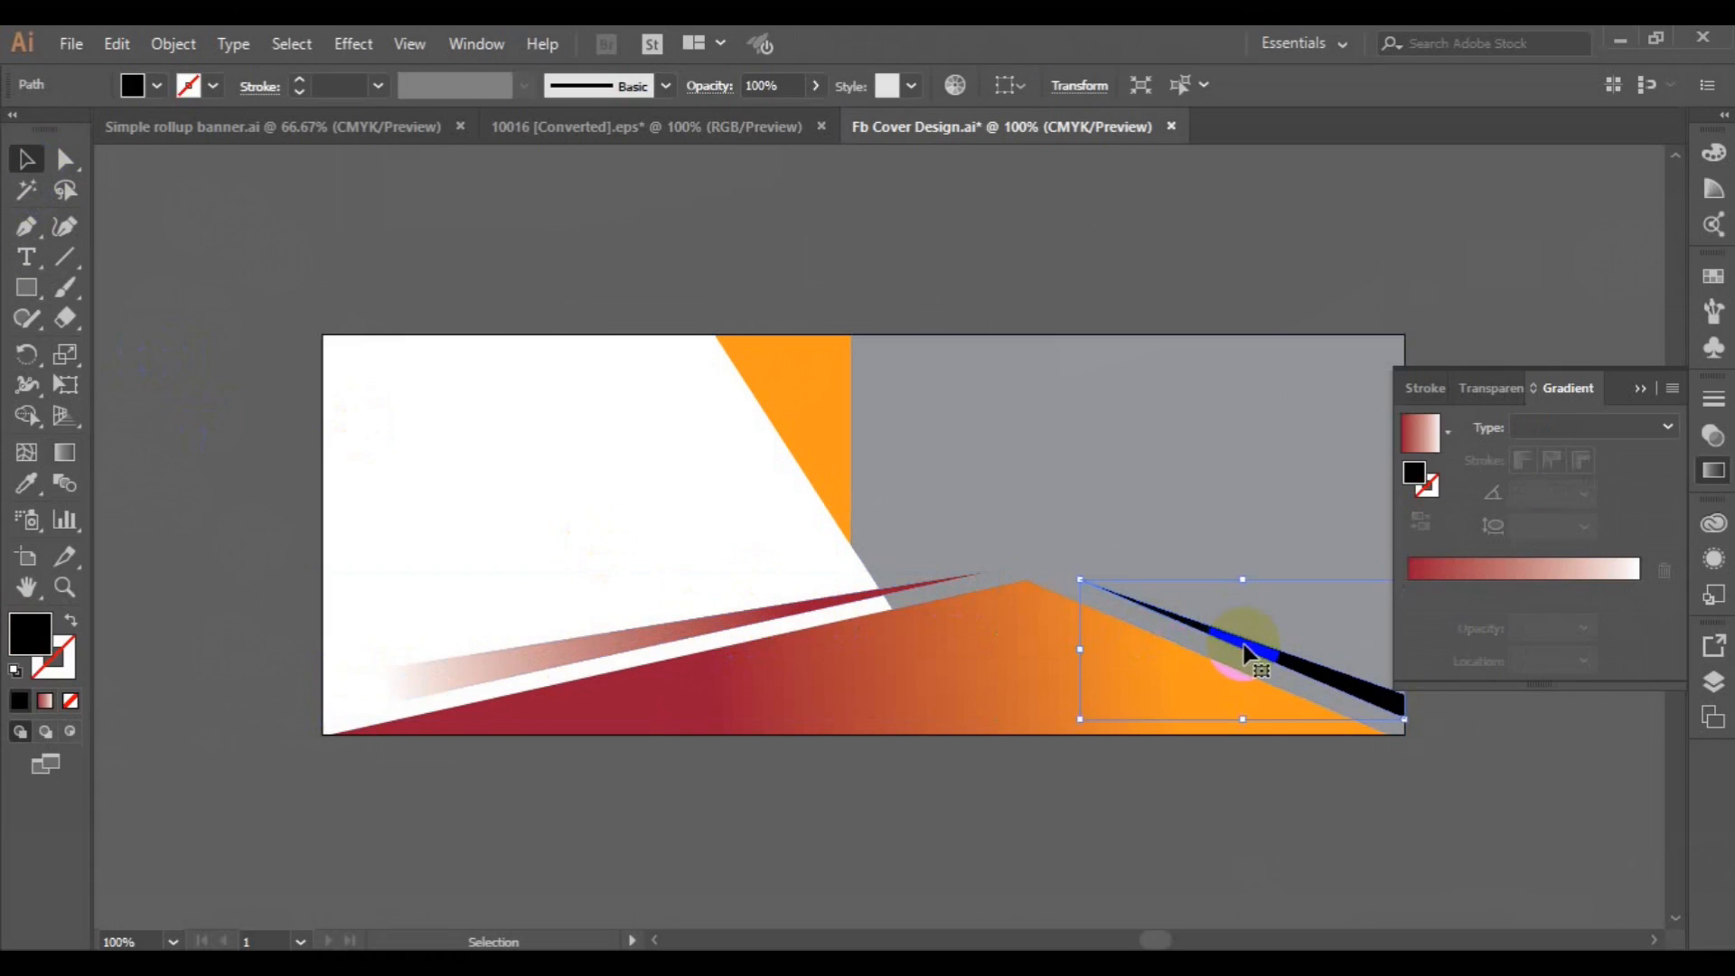
pyautogui.click(26, 483)
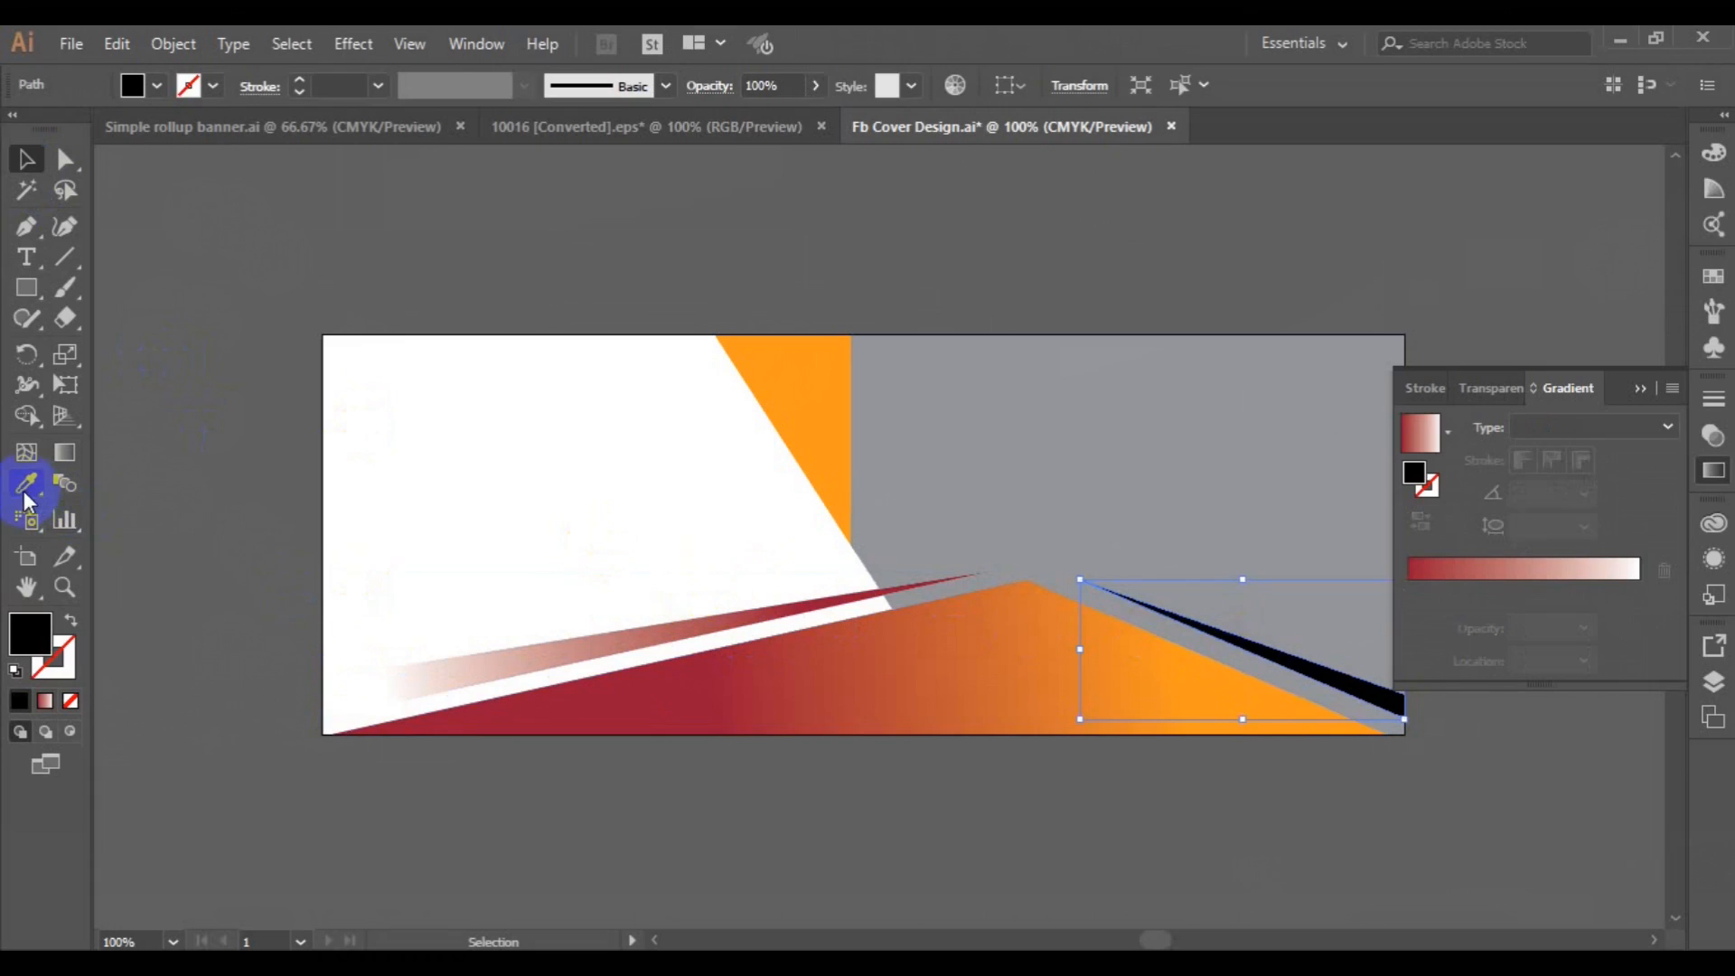
pyautogui.click(515, 650)
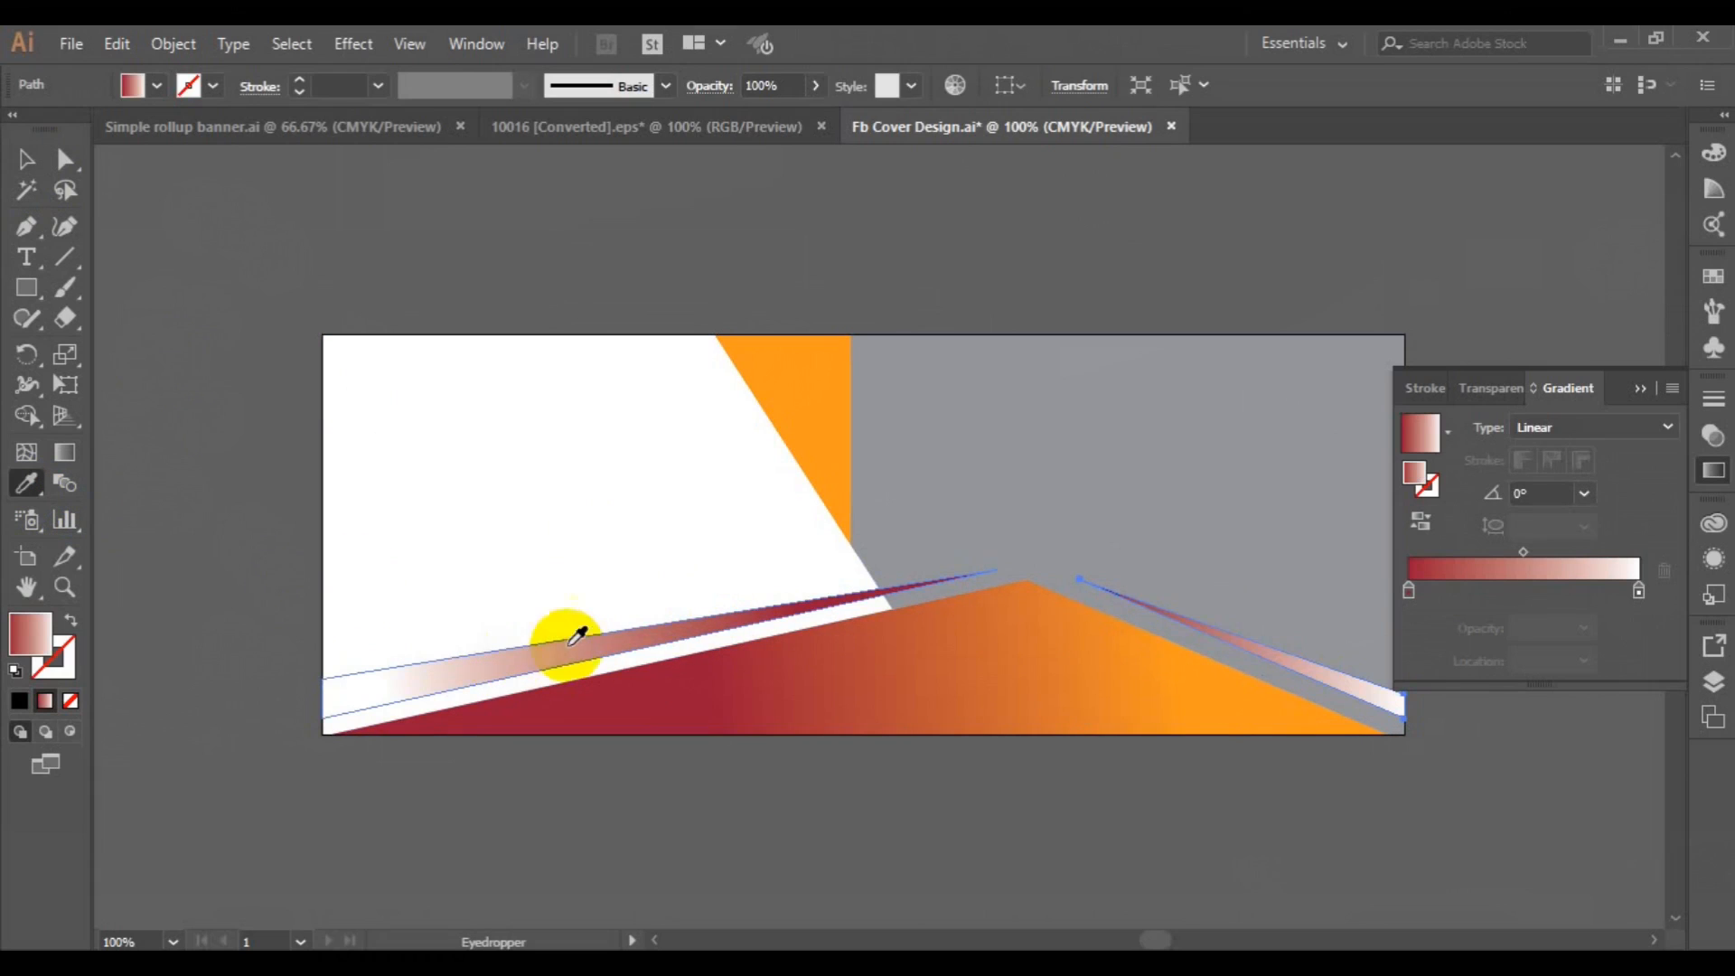
pyautogui.click(26, 159)
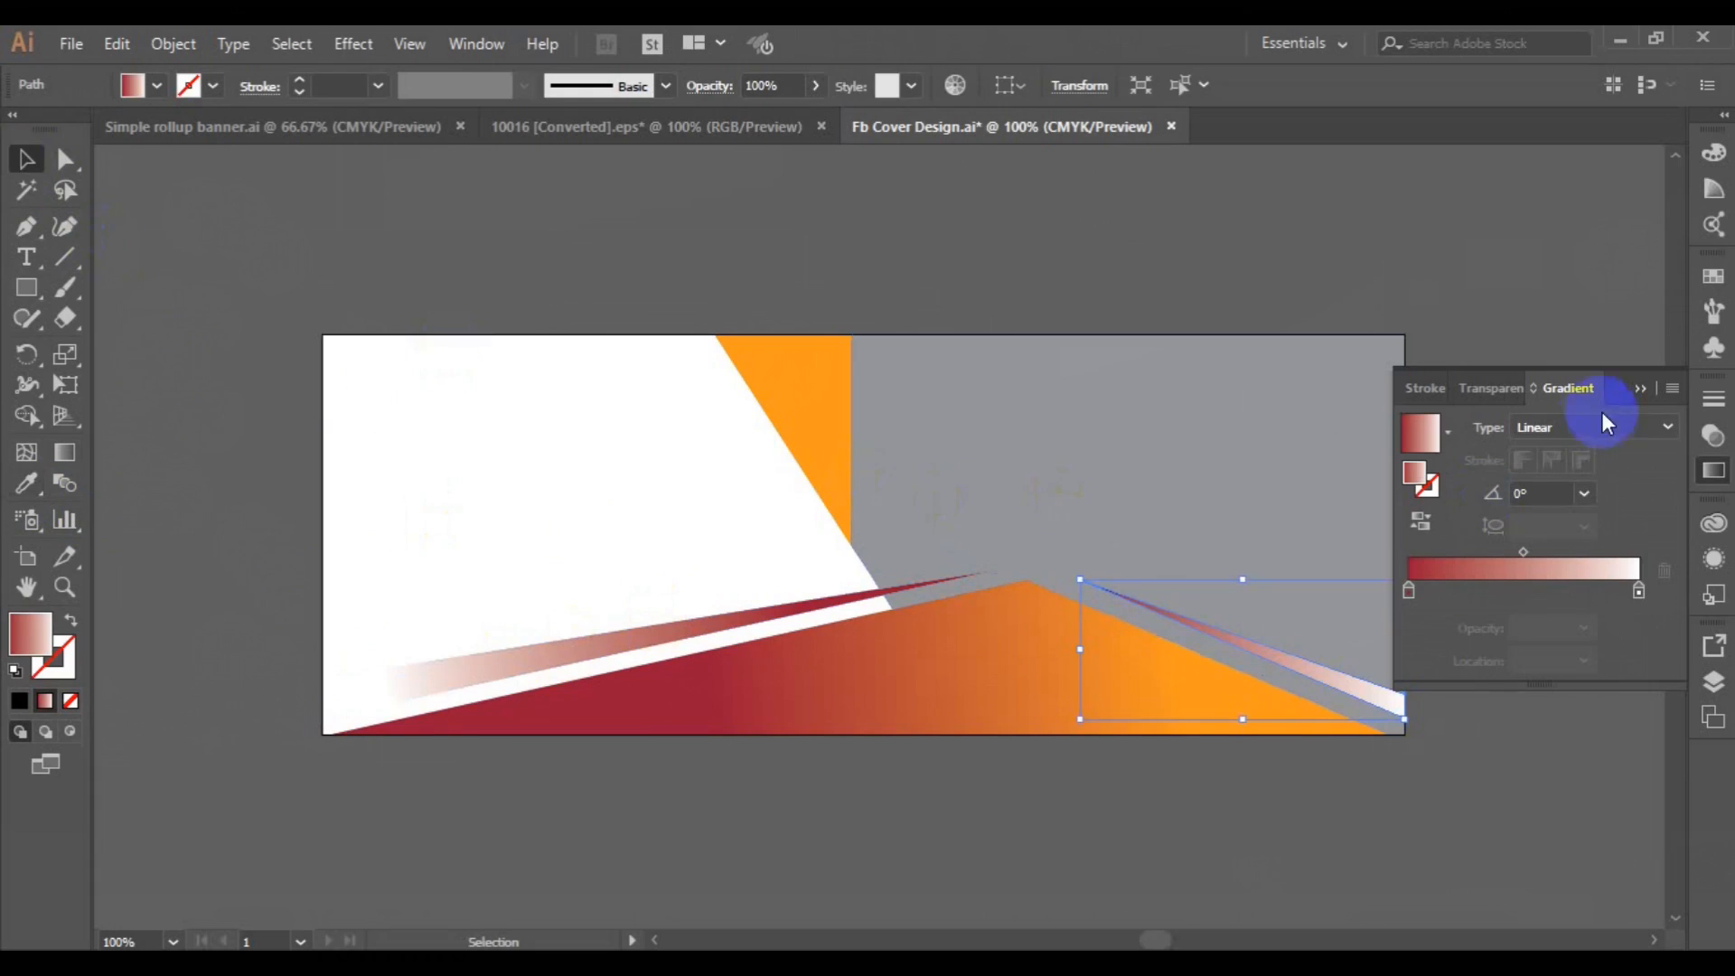
# Deselect the right stripe and save the Facebook cover document.
pyautogui.click(1638, 388)
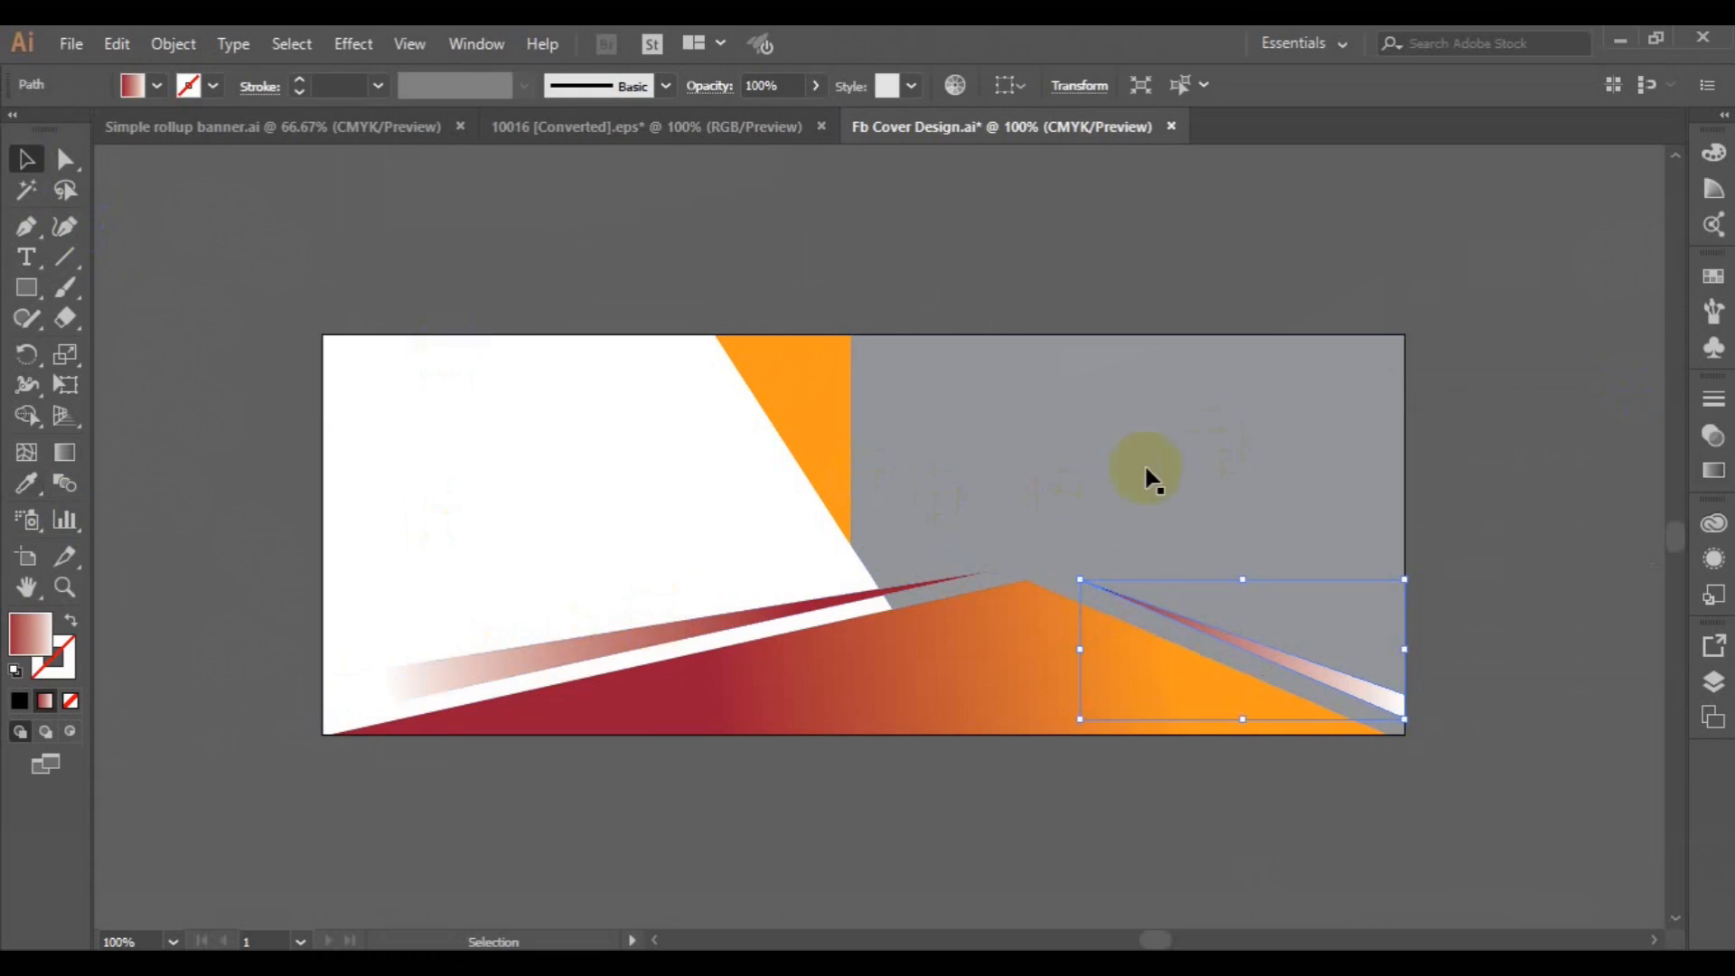
pyautogui.click(517, 267)
pyautogui.hotkey('ctrl', 's')
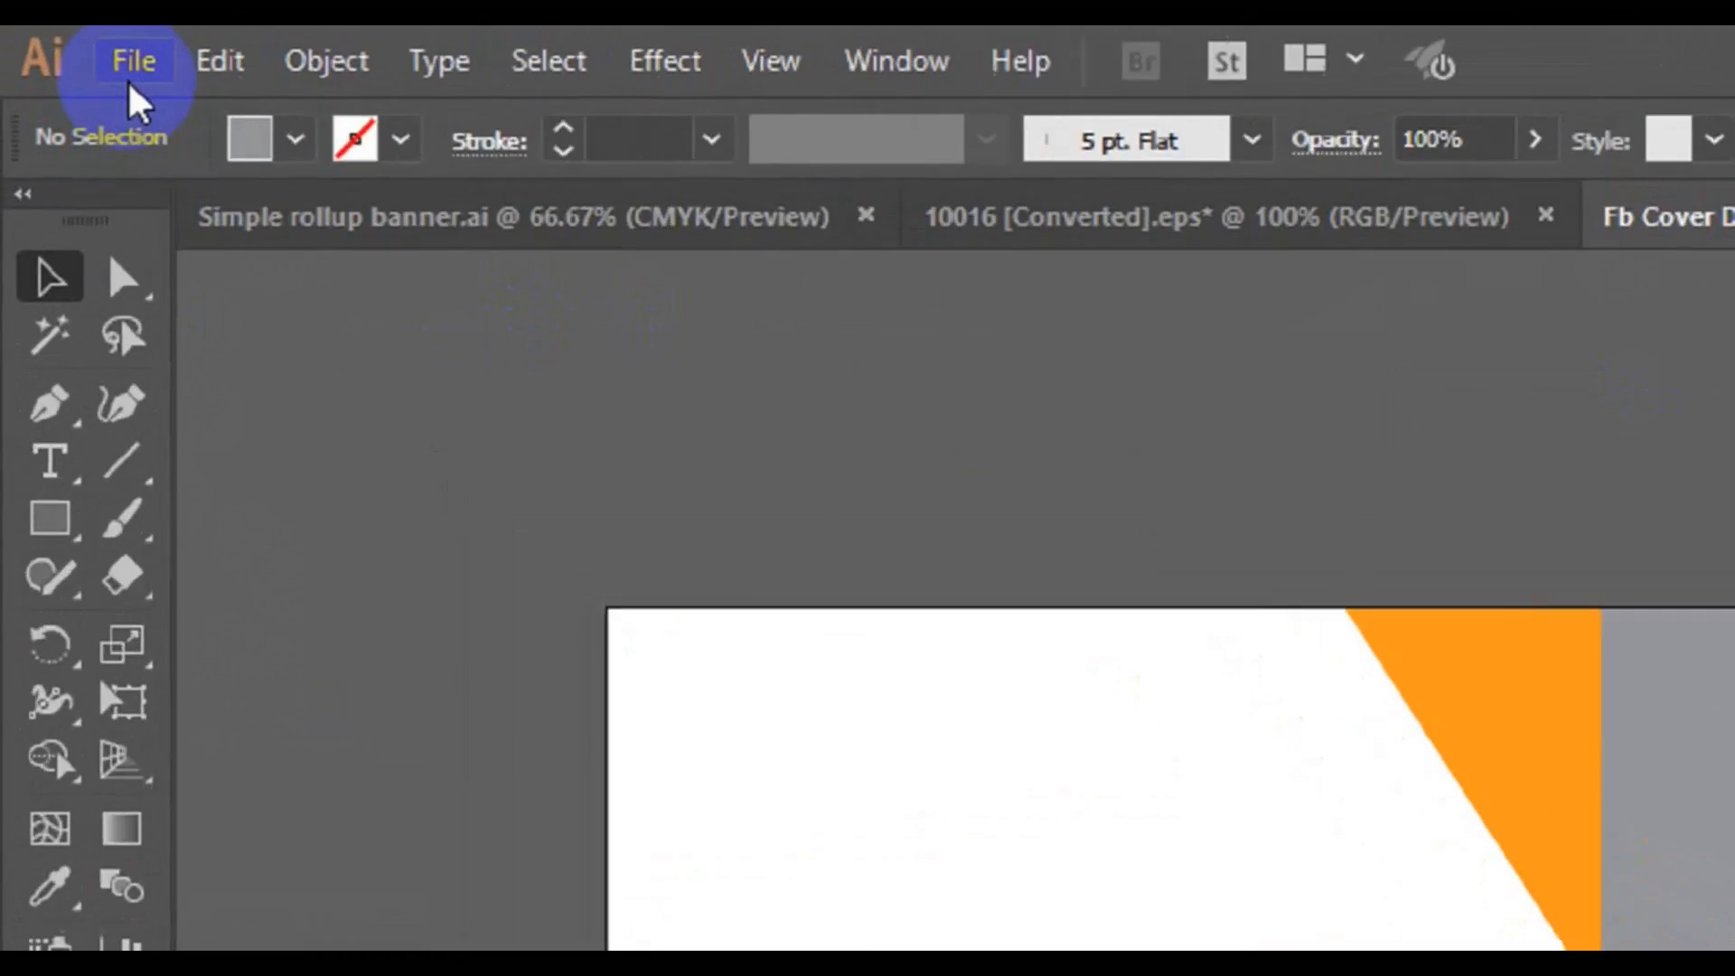
# Place 3349315.jpg from the Desktop's freepik stockpoto folder over the cover's right half, about 481.5 by 321 px.
pyautogui.click(69, 50)
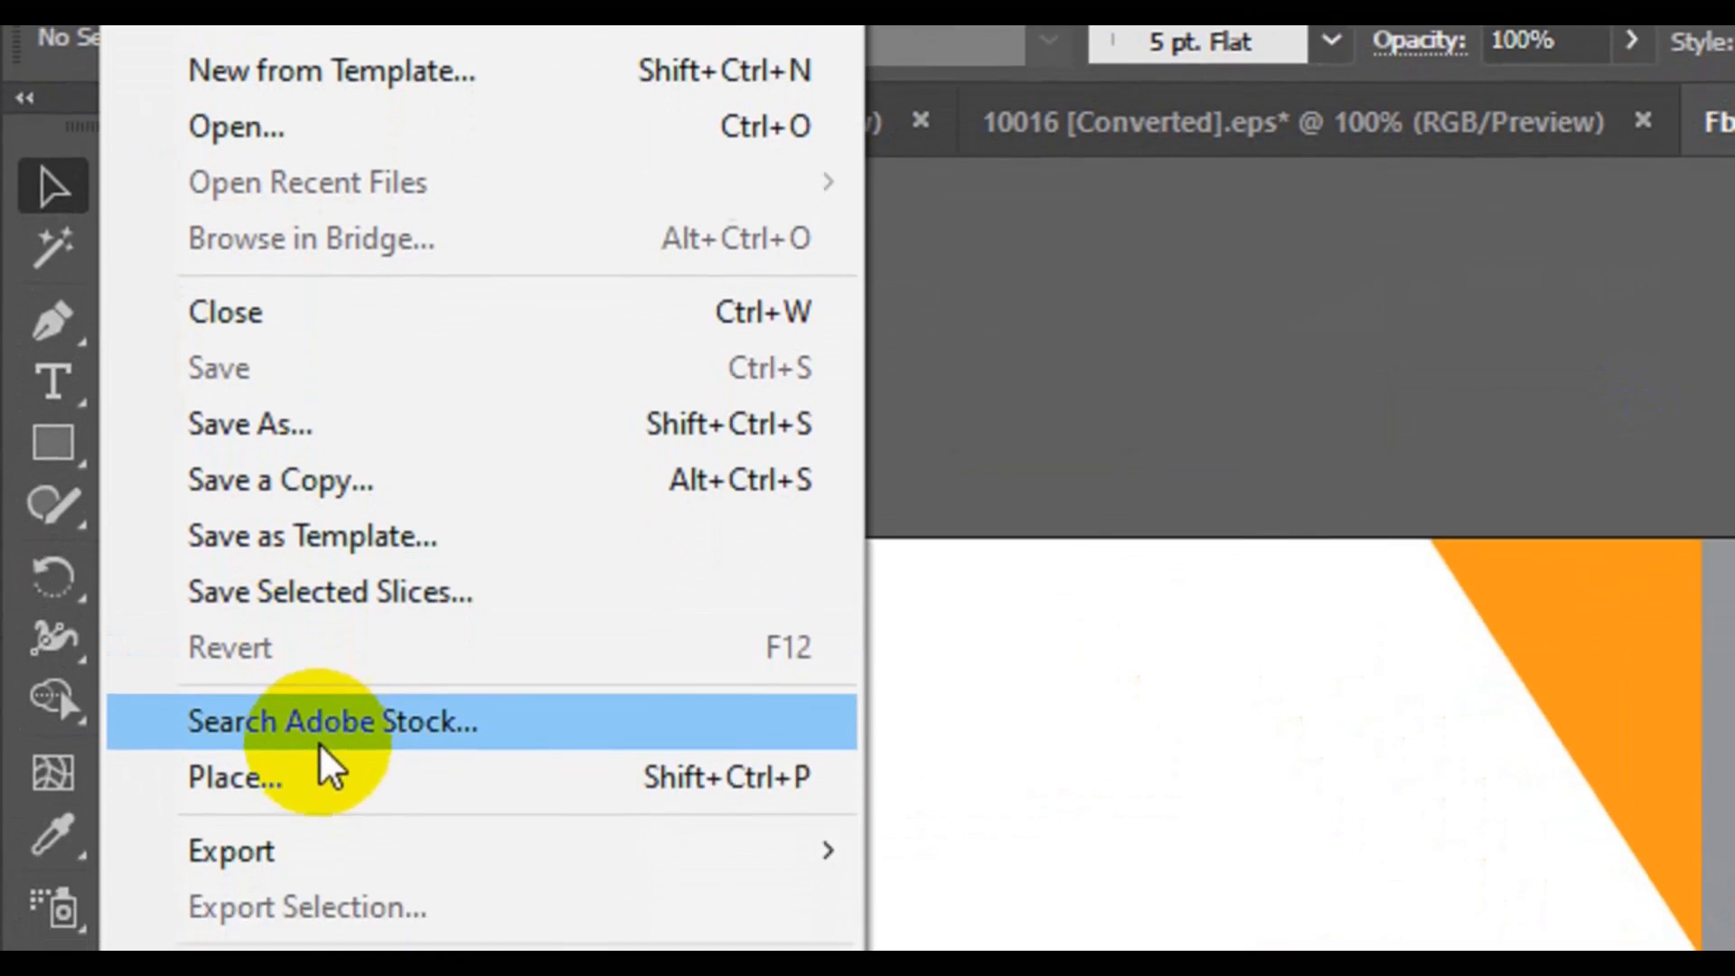
pyautogui.click(316, 853)
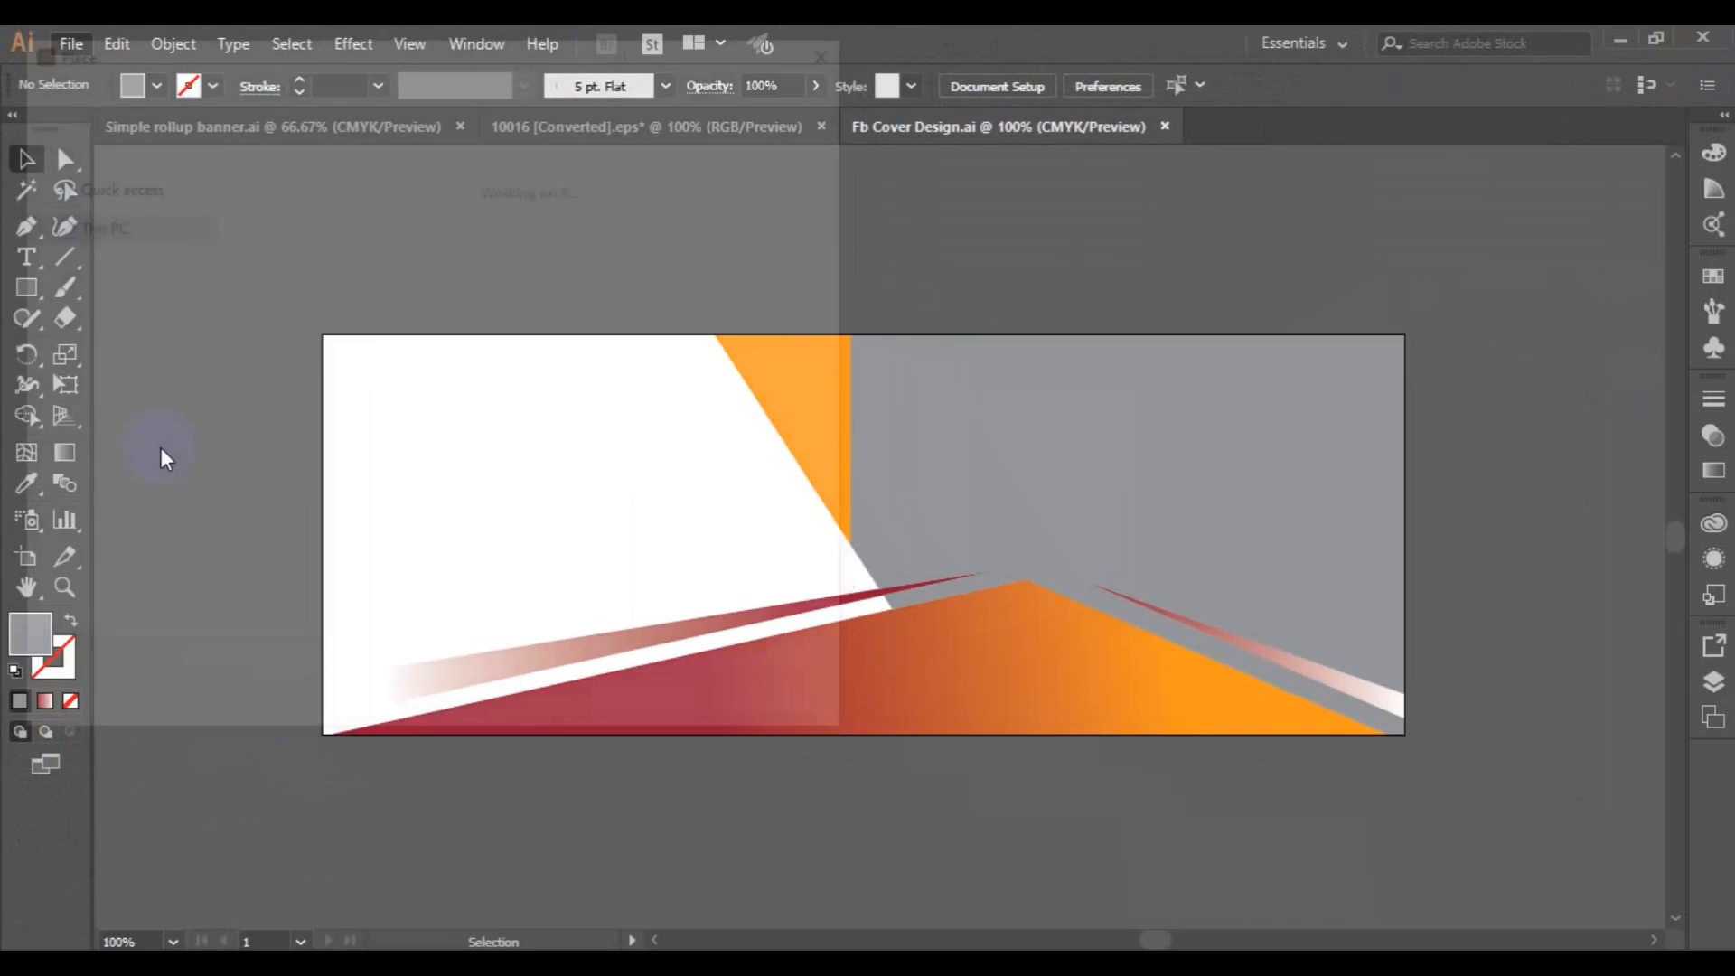
pyautogui.doubleClick(763, 425)
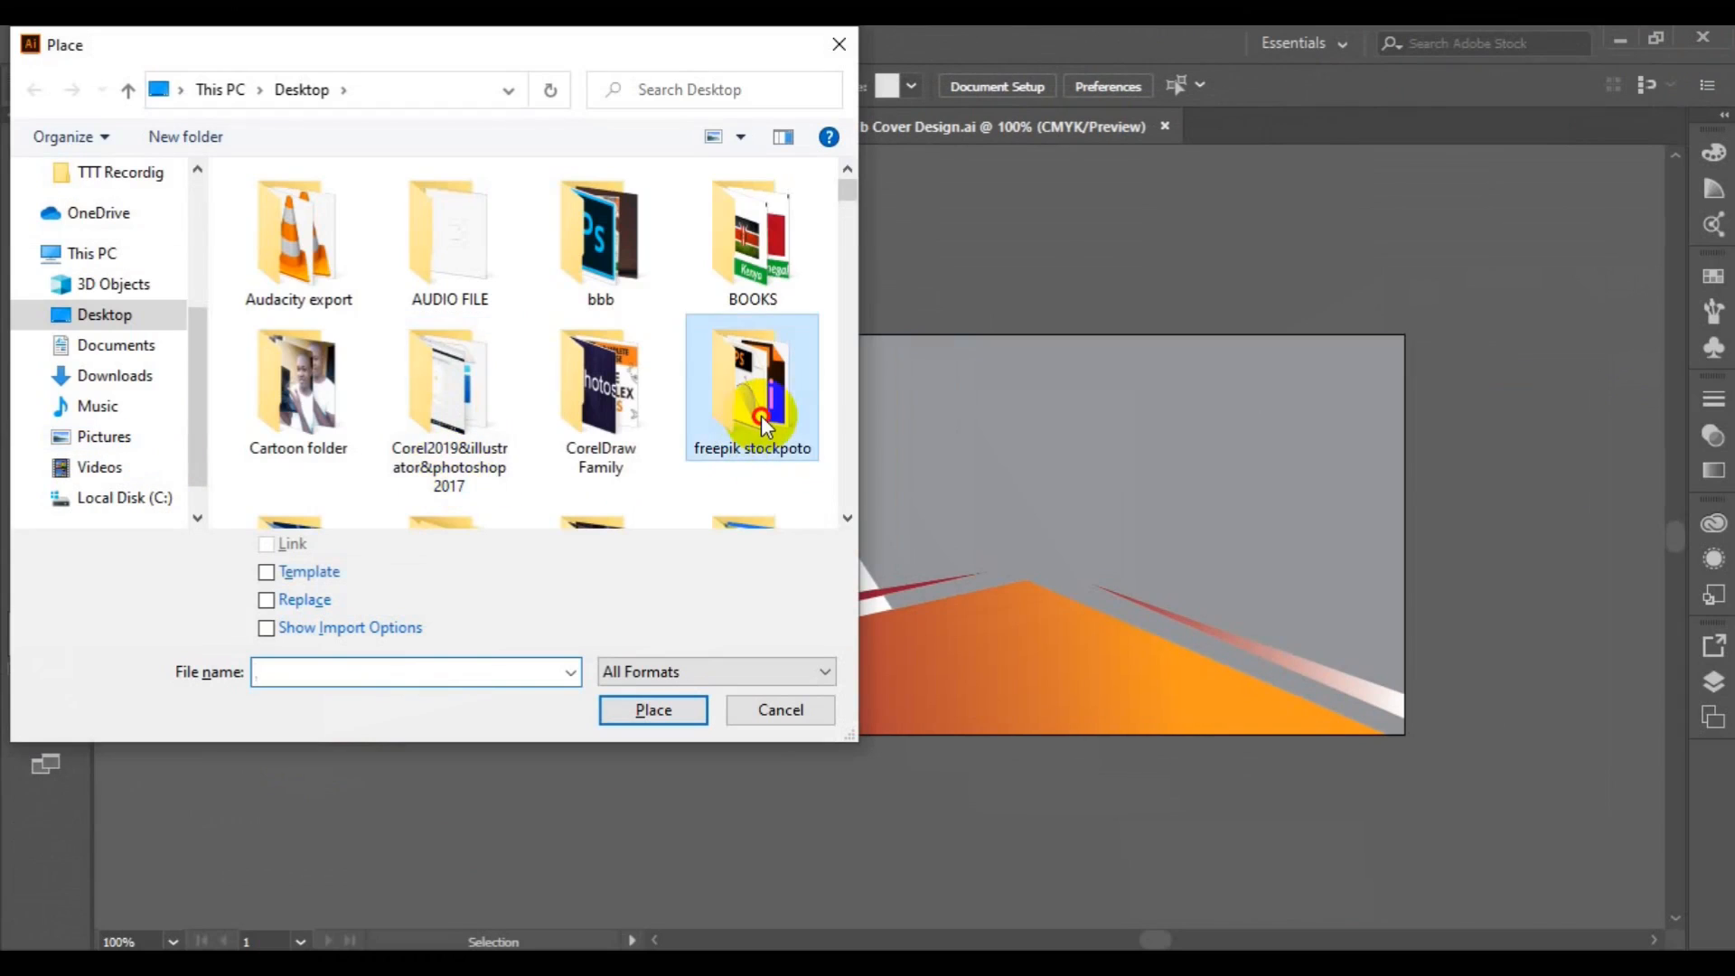
pyautogui.moveTo(845, 522); pyautogui.dragTo(845, 522)
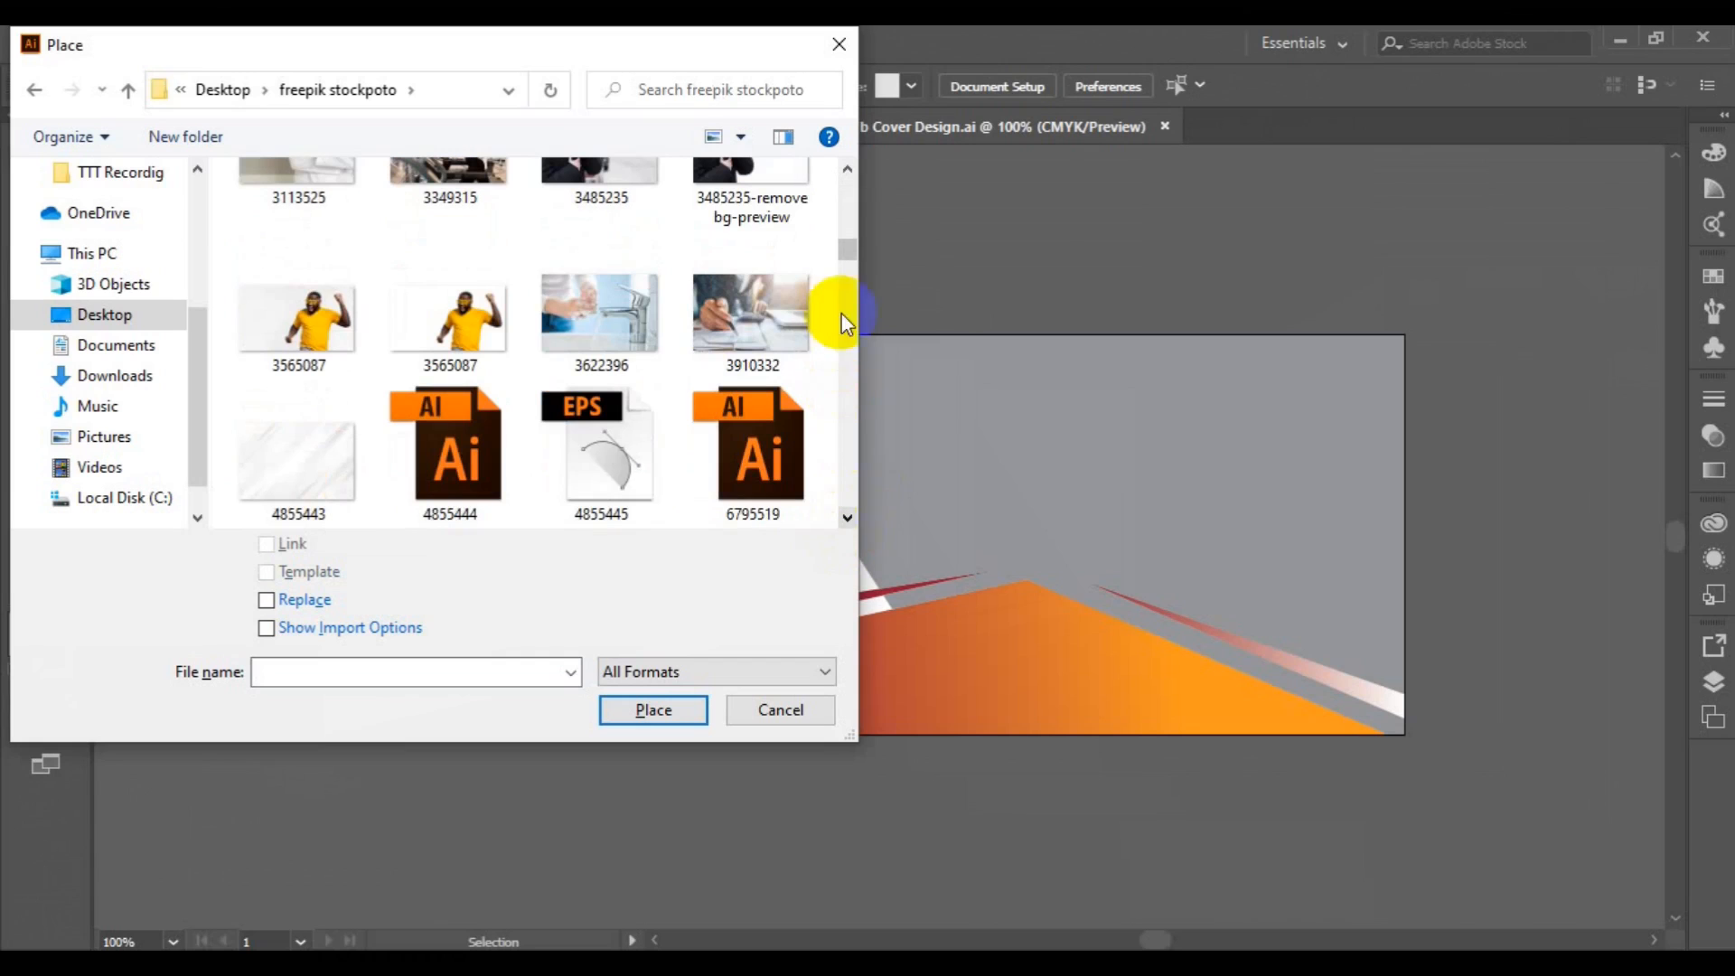
pyautogui.click(847, 169)
pyautogui.click(466, 290)
pyautogui.click(652, 709)
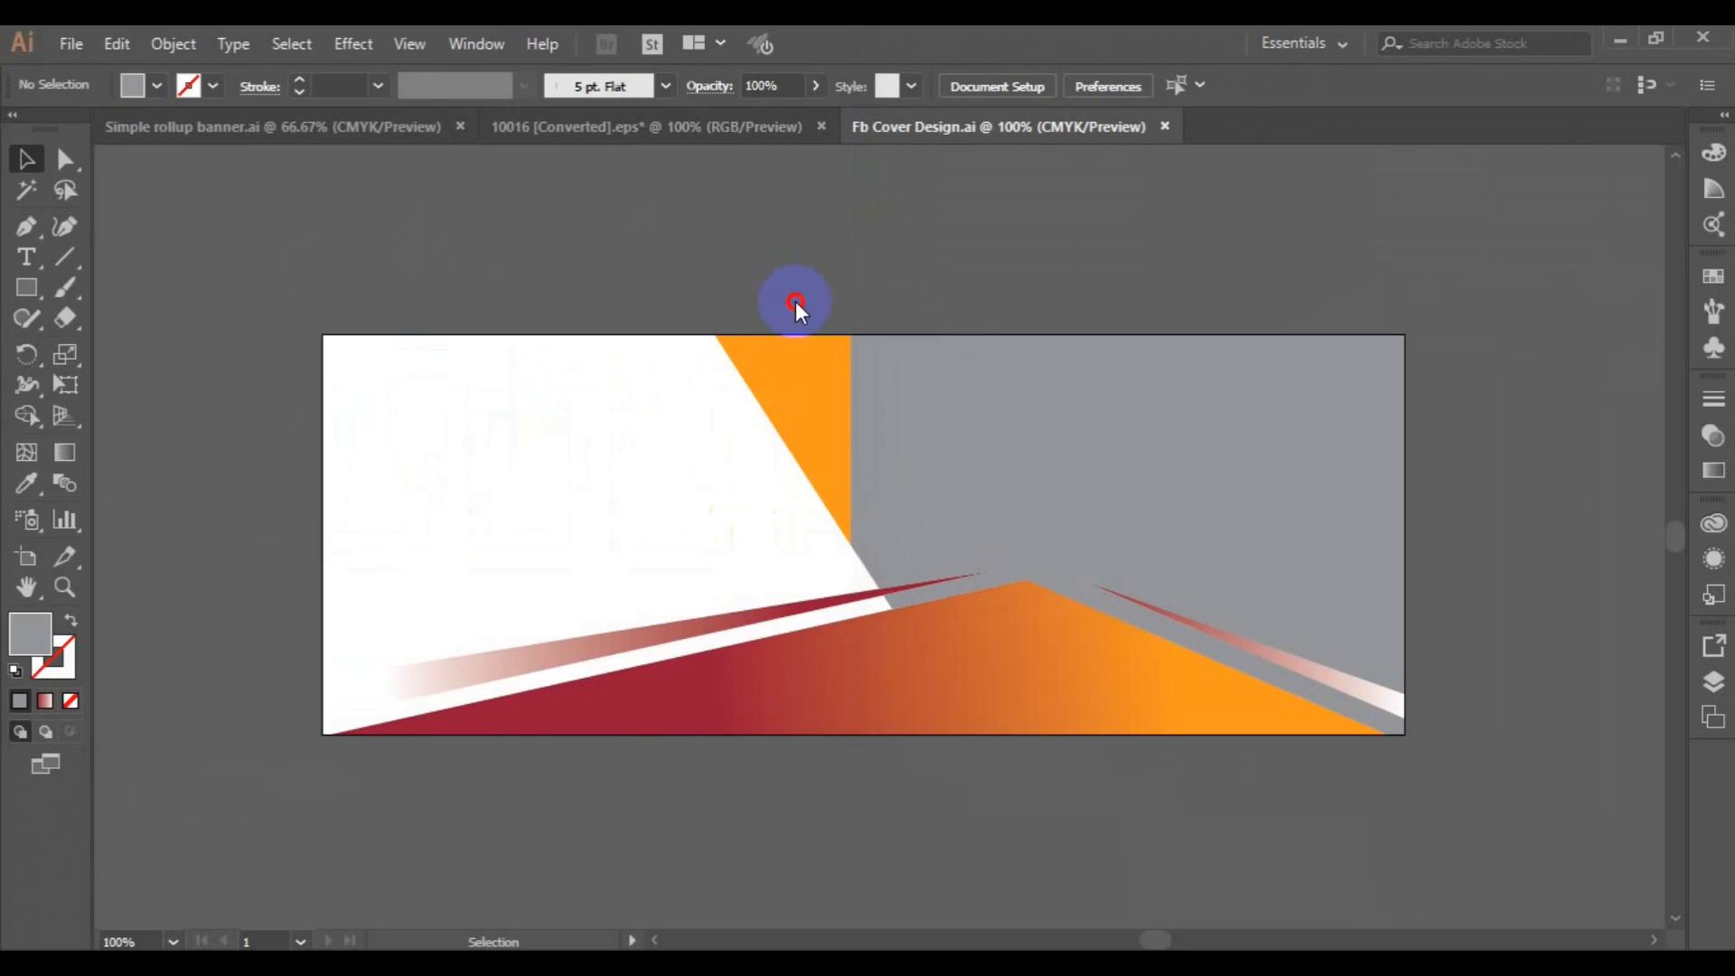
pyautogui.click(761, 322)
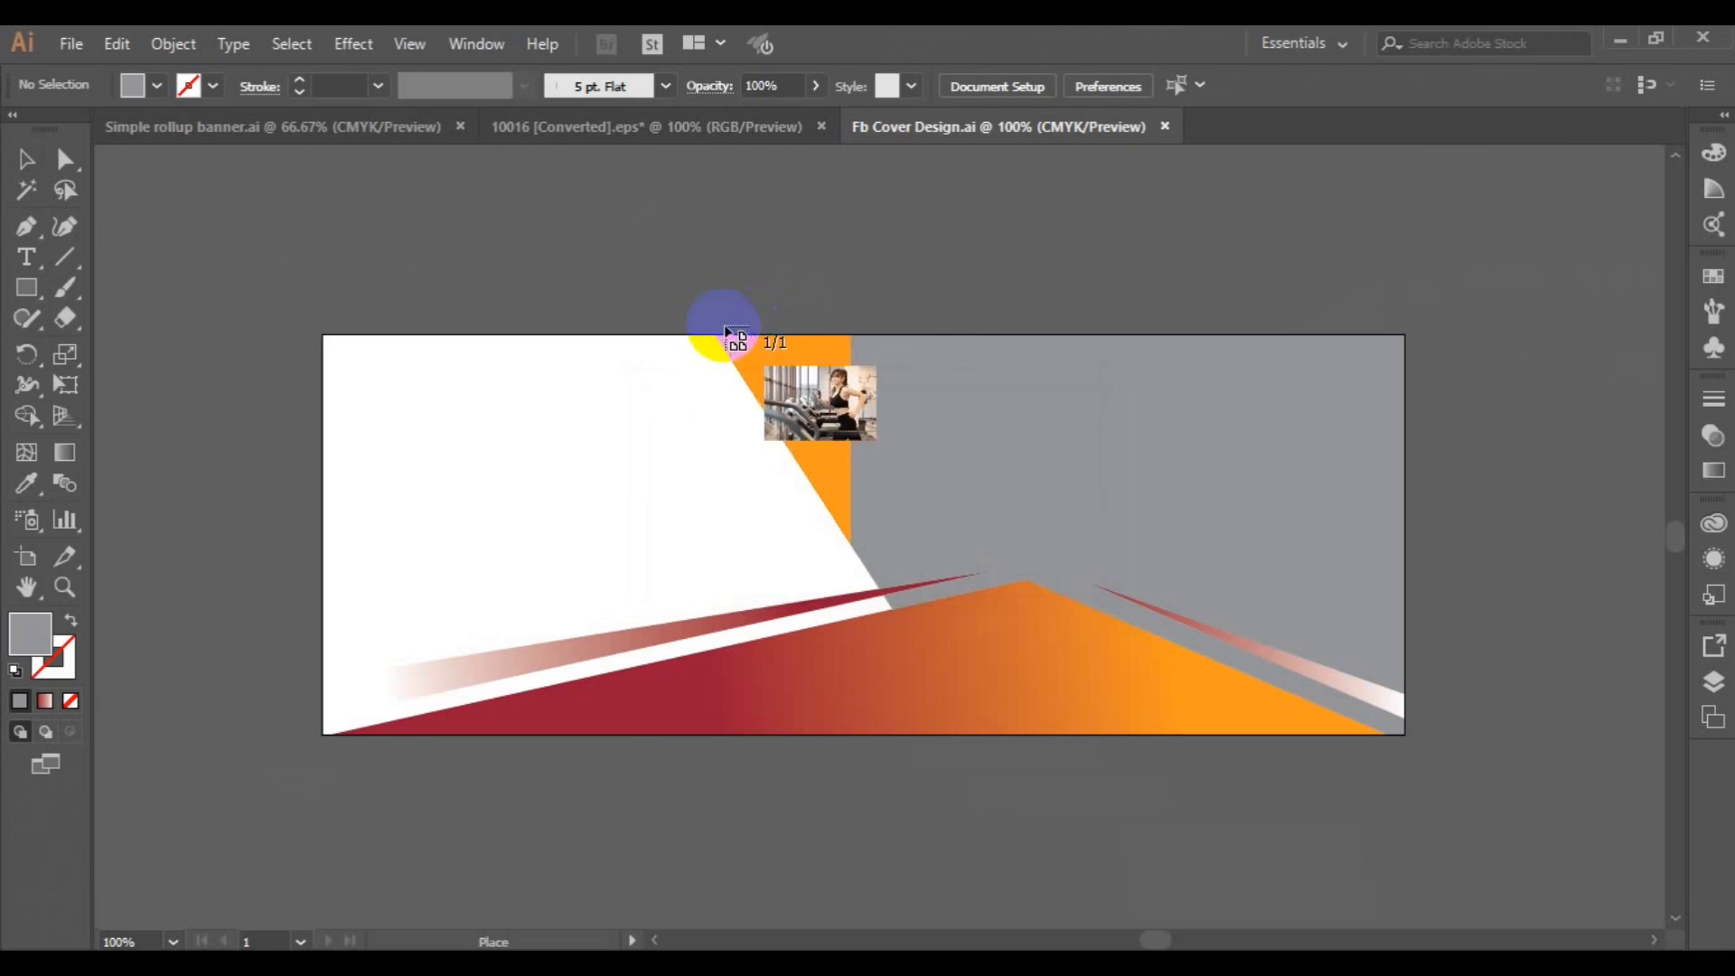
pyautogui.moveTo(816, 334); pyautogui.dragTo(1581, 740)
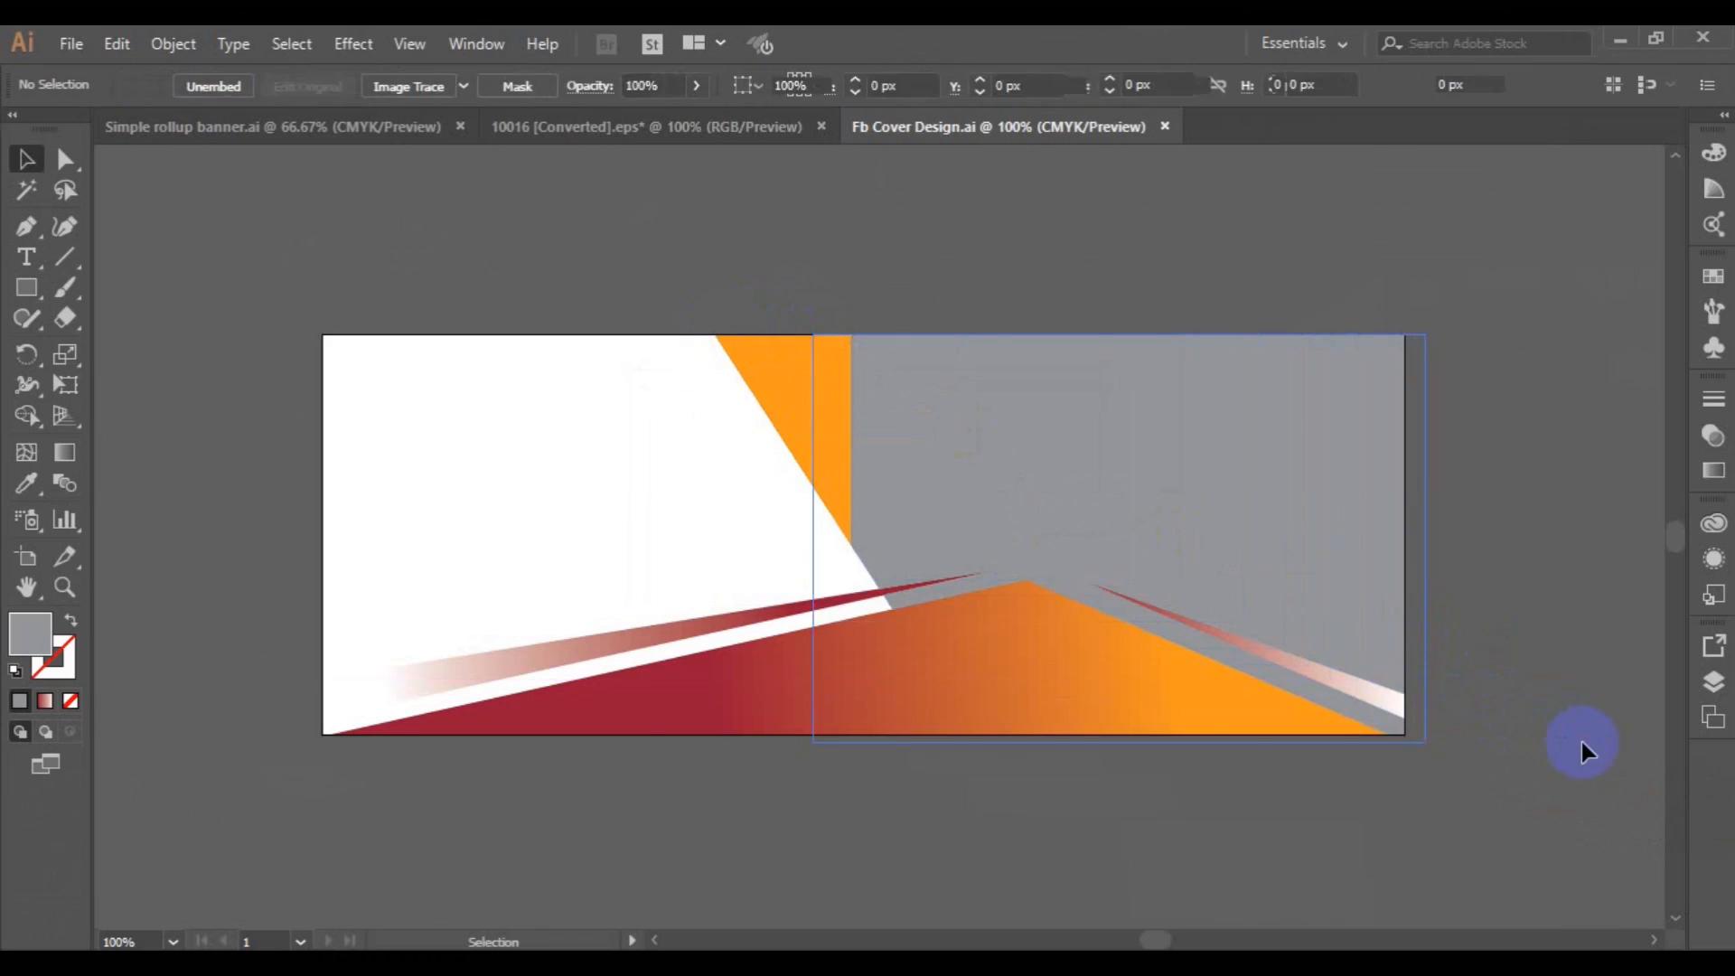
# Send the gym photo to the back and clip it with the grey shape on the cover's right side.
pyautogui.rightClick(1225, 636)
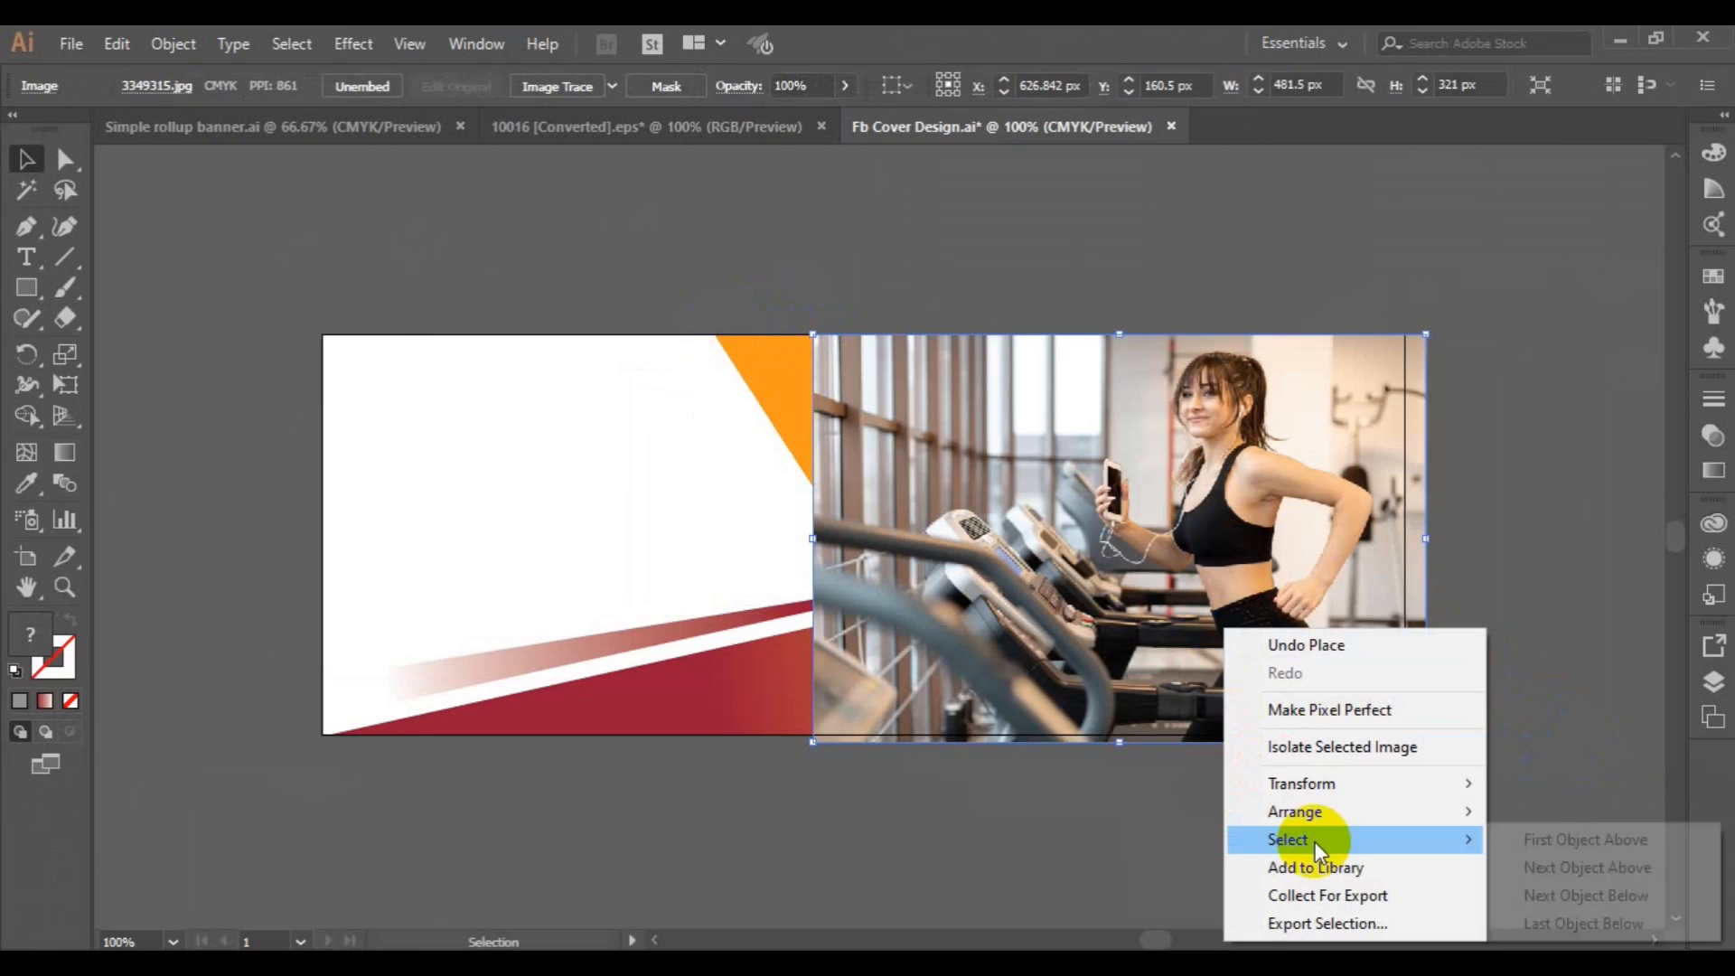
pyautogui.moveTo(1316, 820)
pyautogui.click(1089, 895)
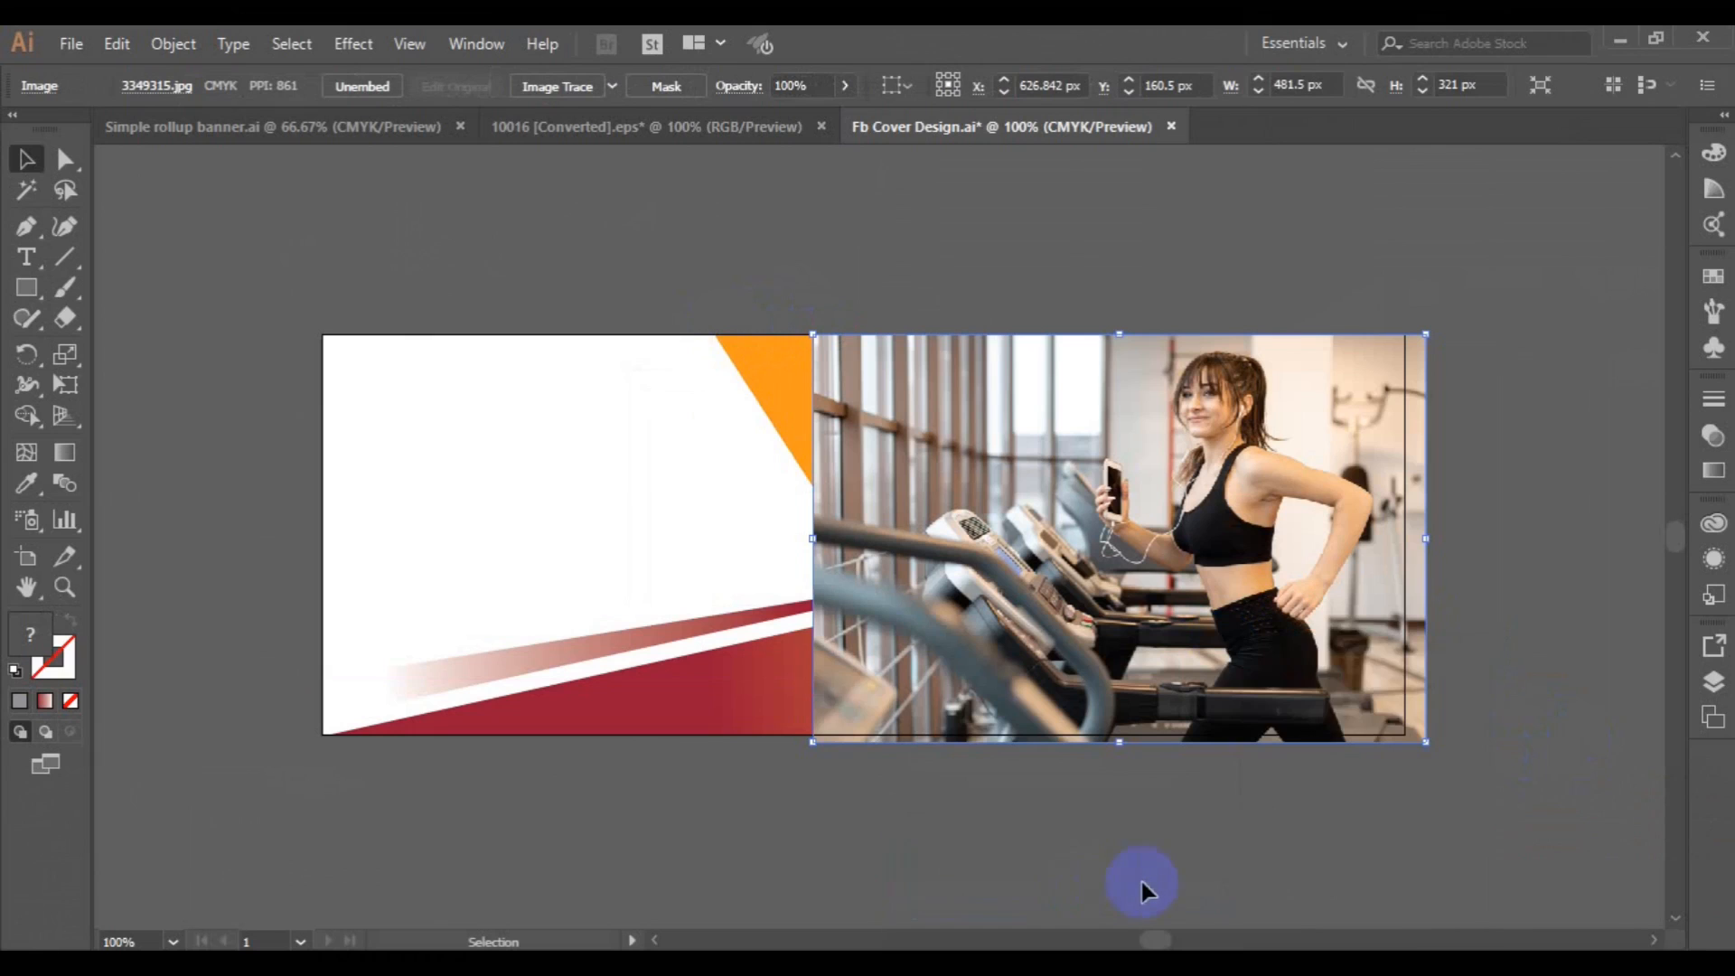
pyautogui.rightClick(1292, 544)
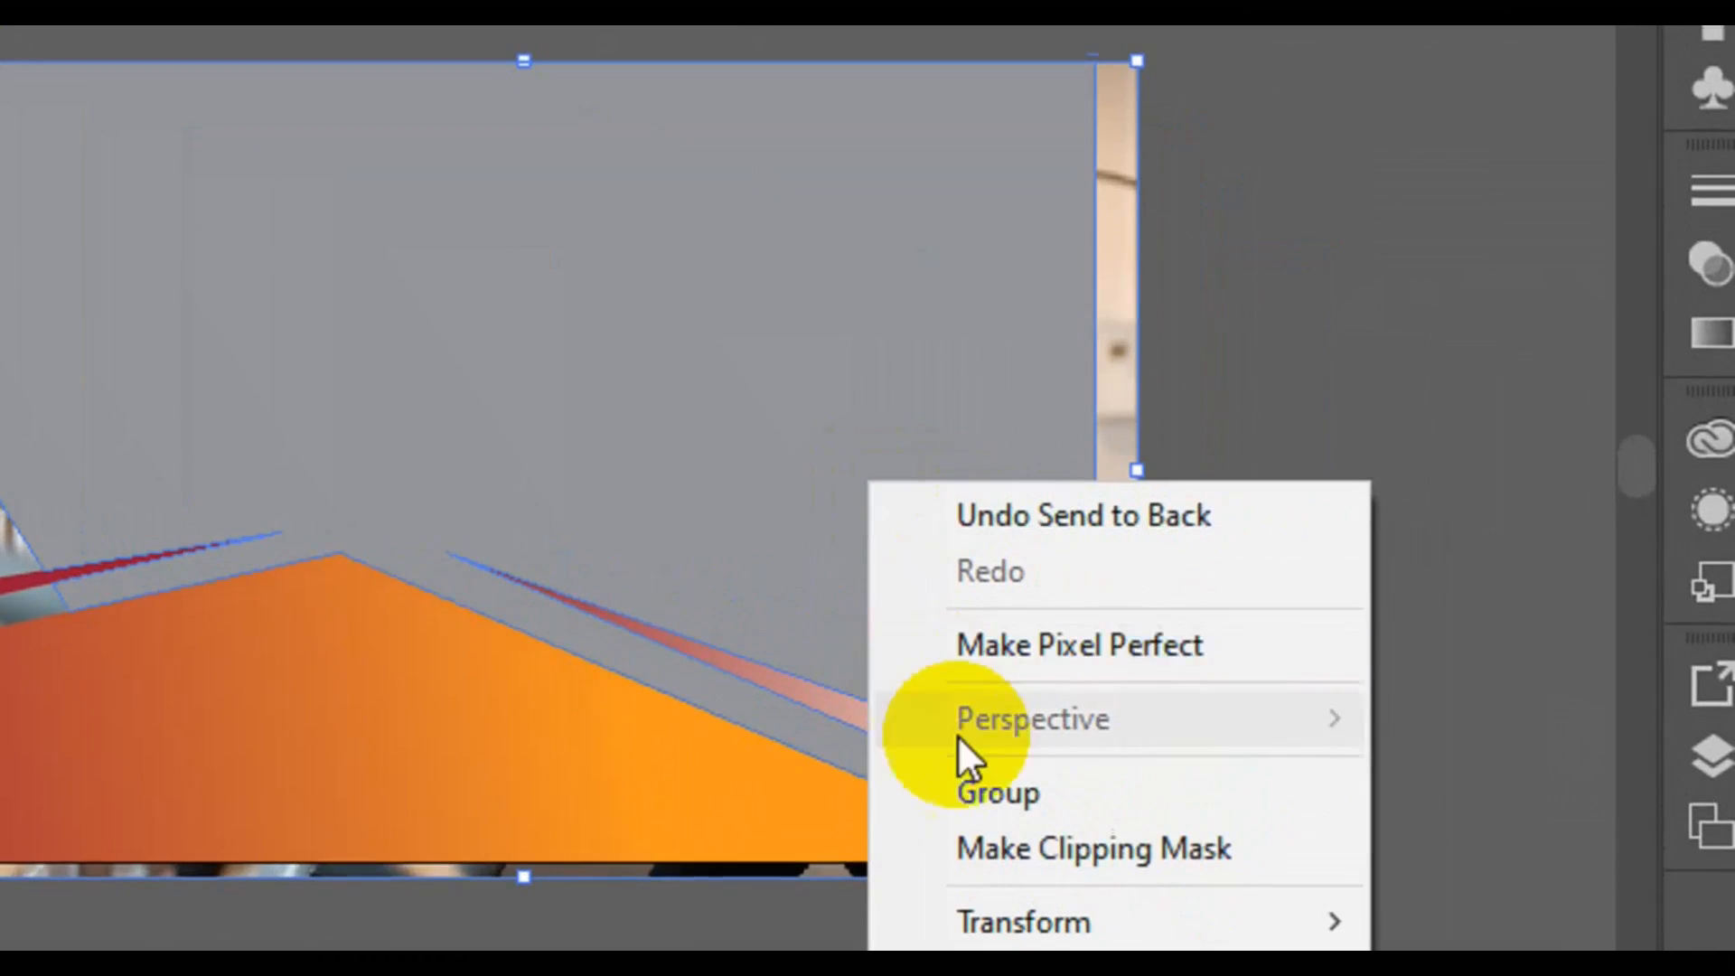
pyautogui.click(988, 847)
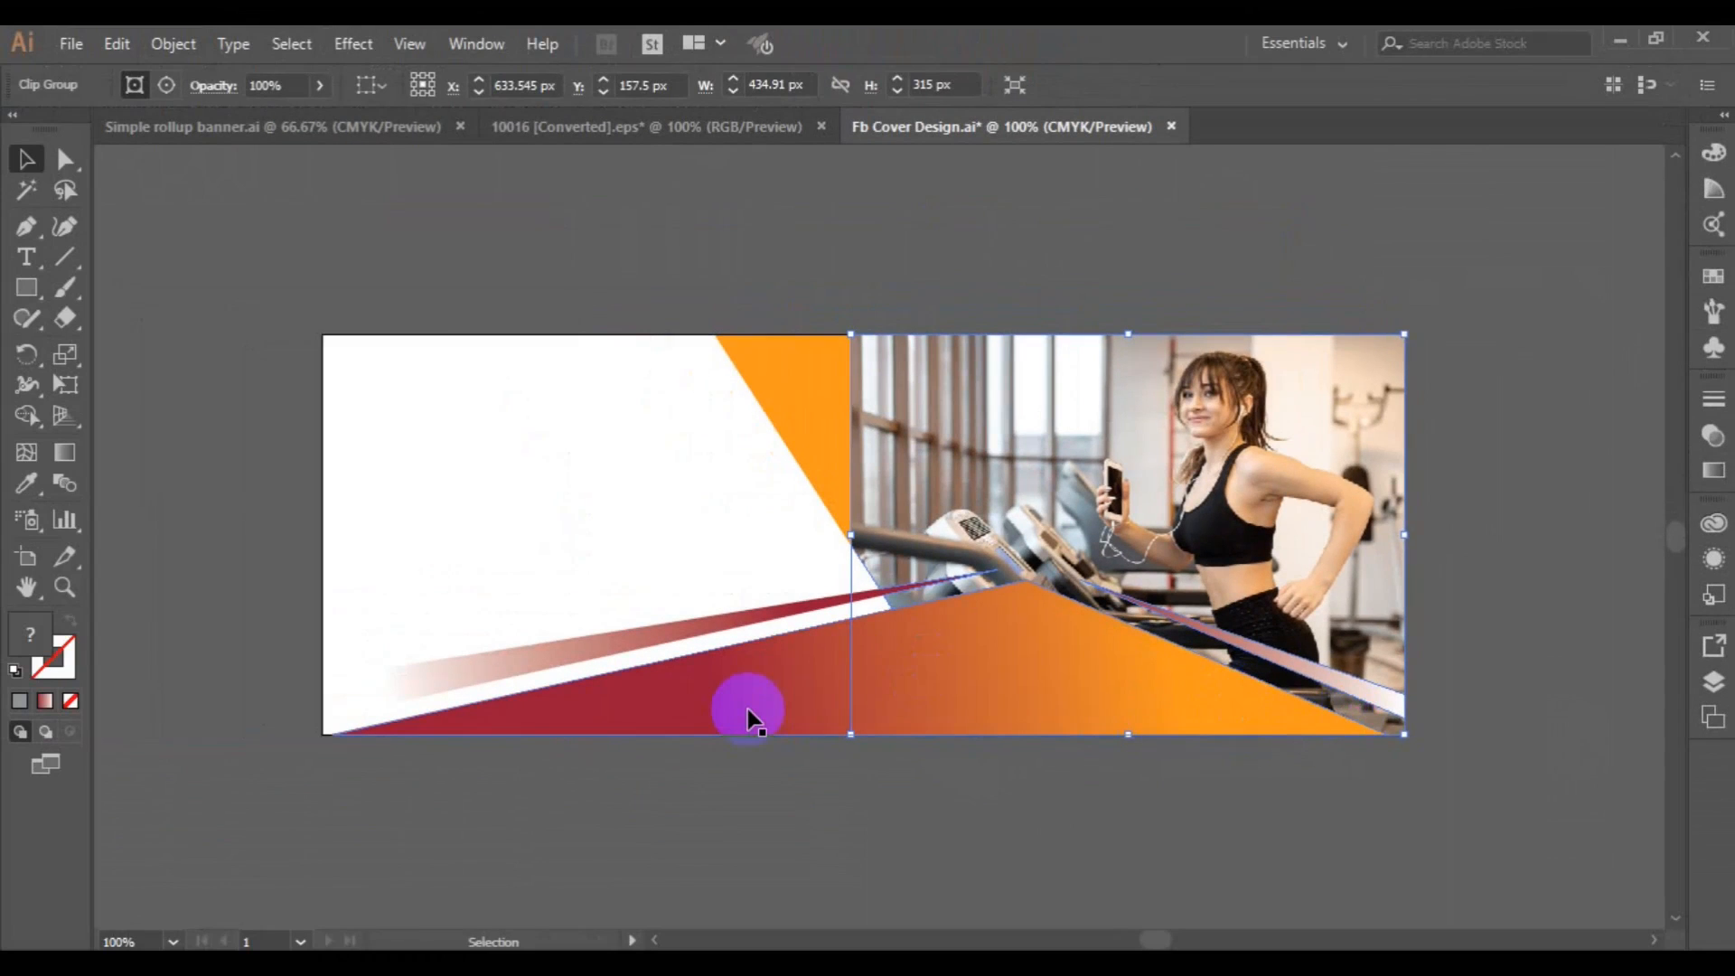
# Change the orange end stop of the bottom shape's gradient to CMYK Red.
pyautogui.click(747, 714)
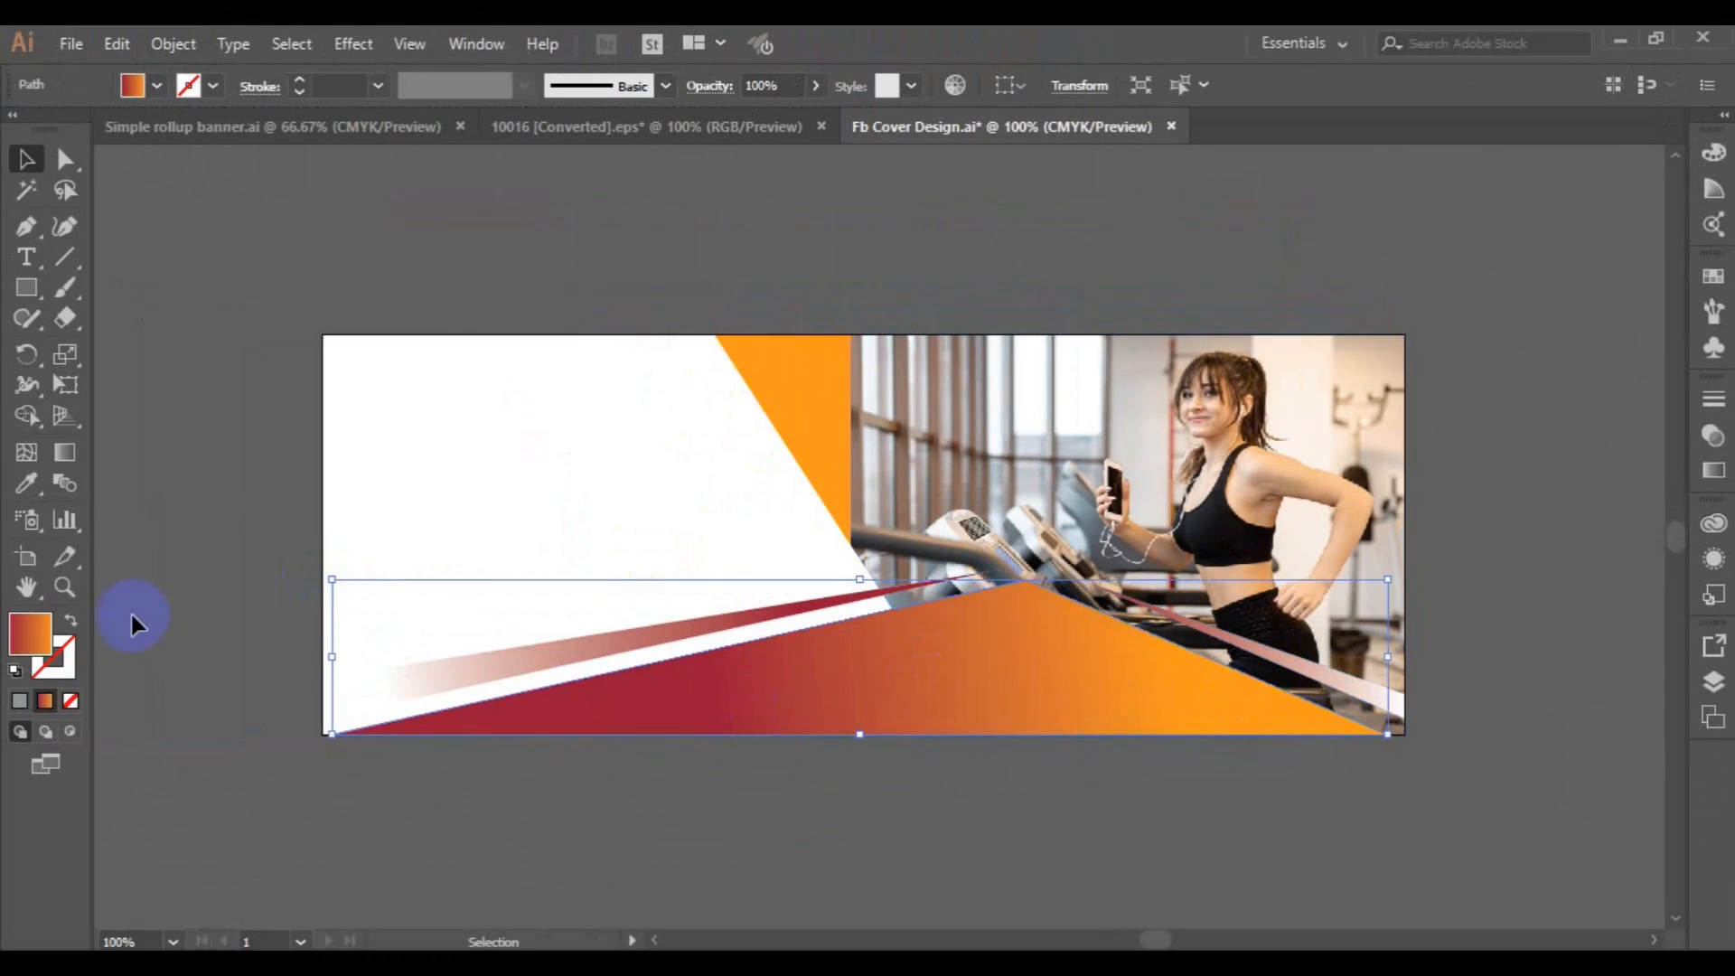
pyautogui.click(62, 453)
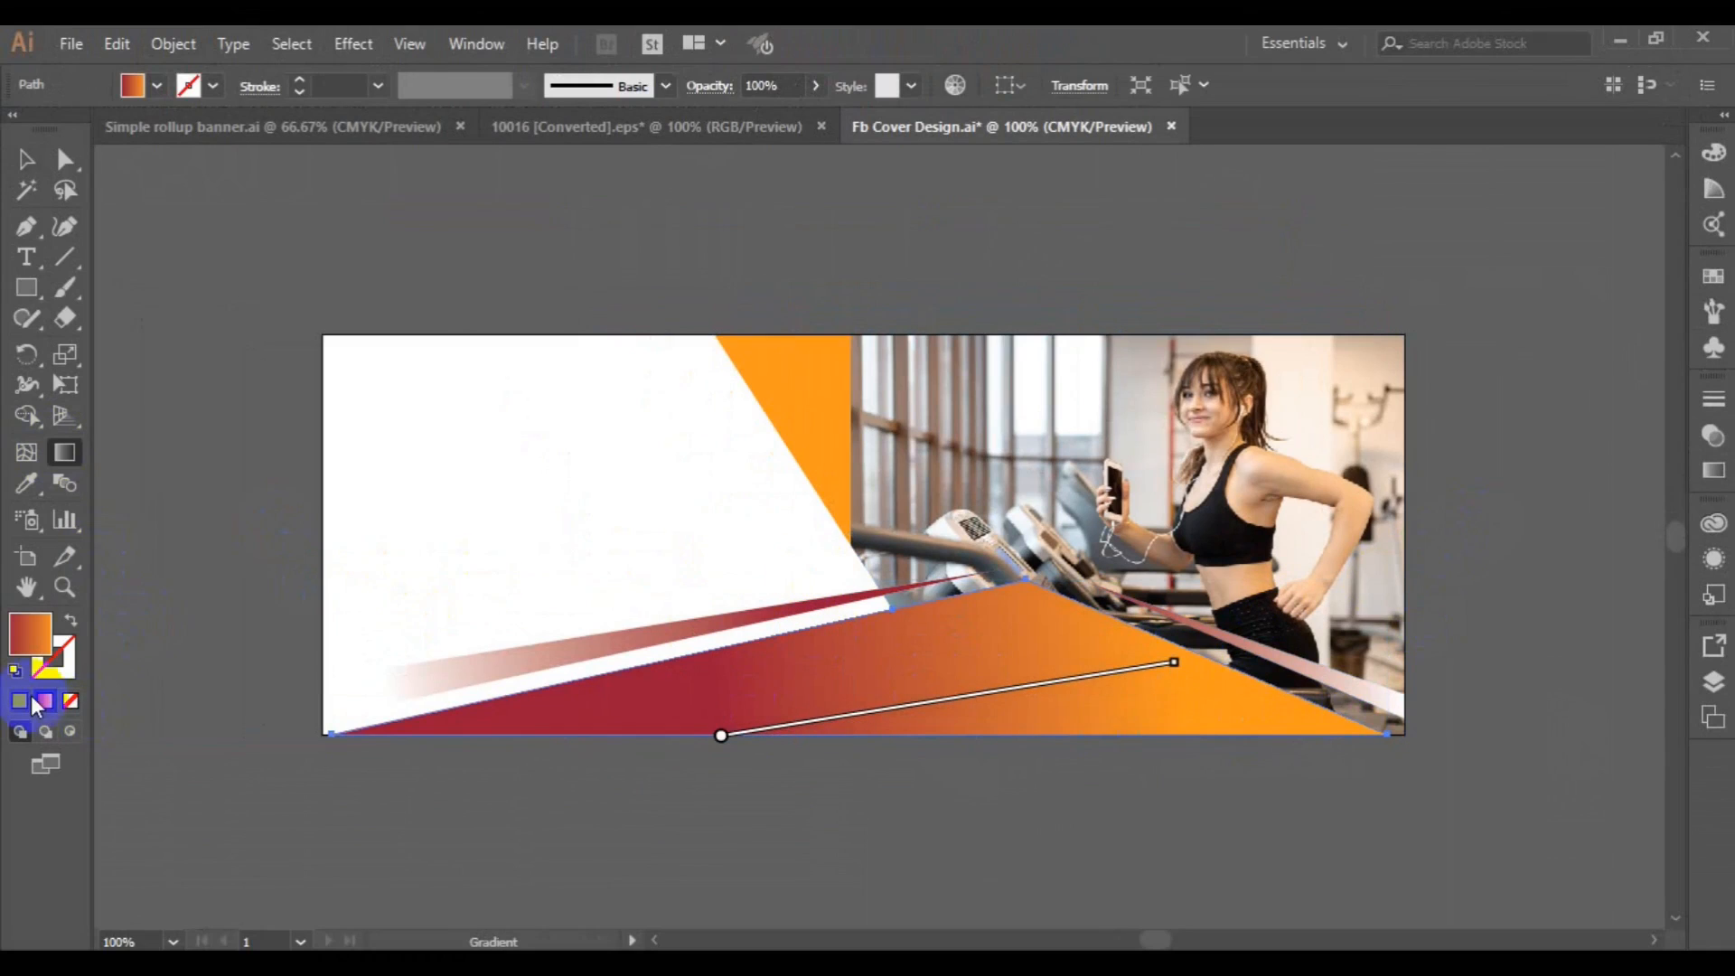
pyautogui.click(1715, 472)
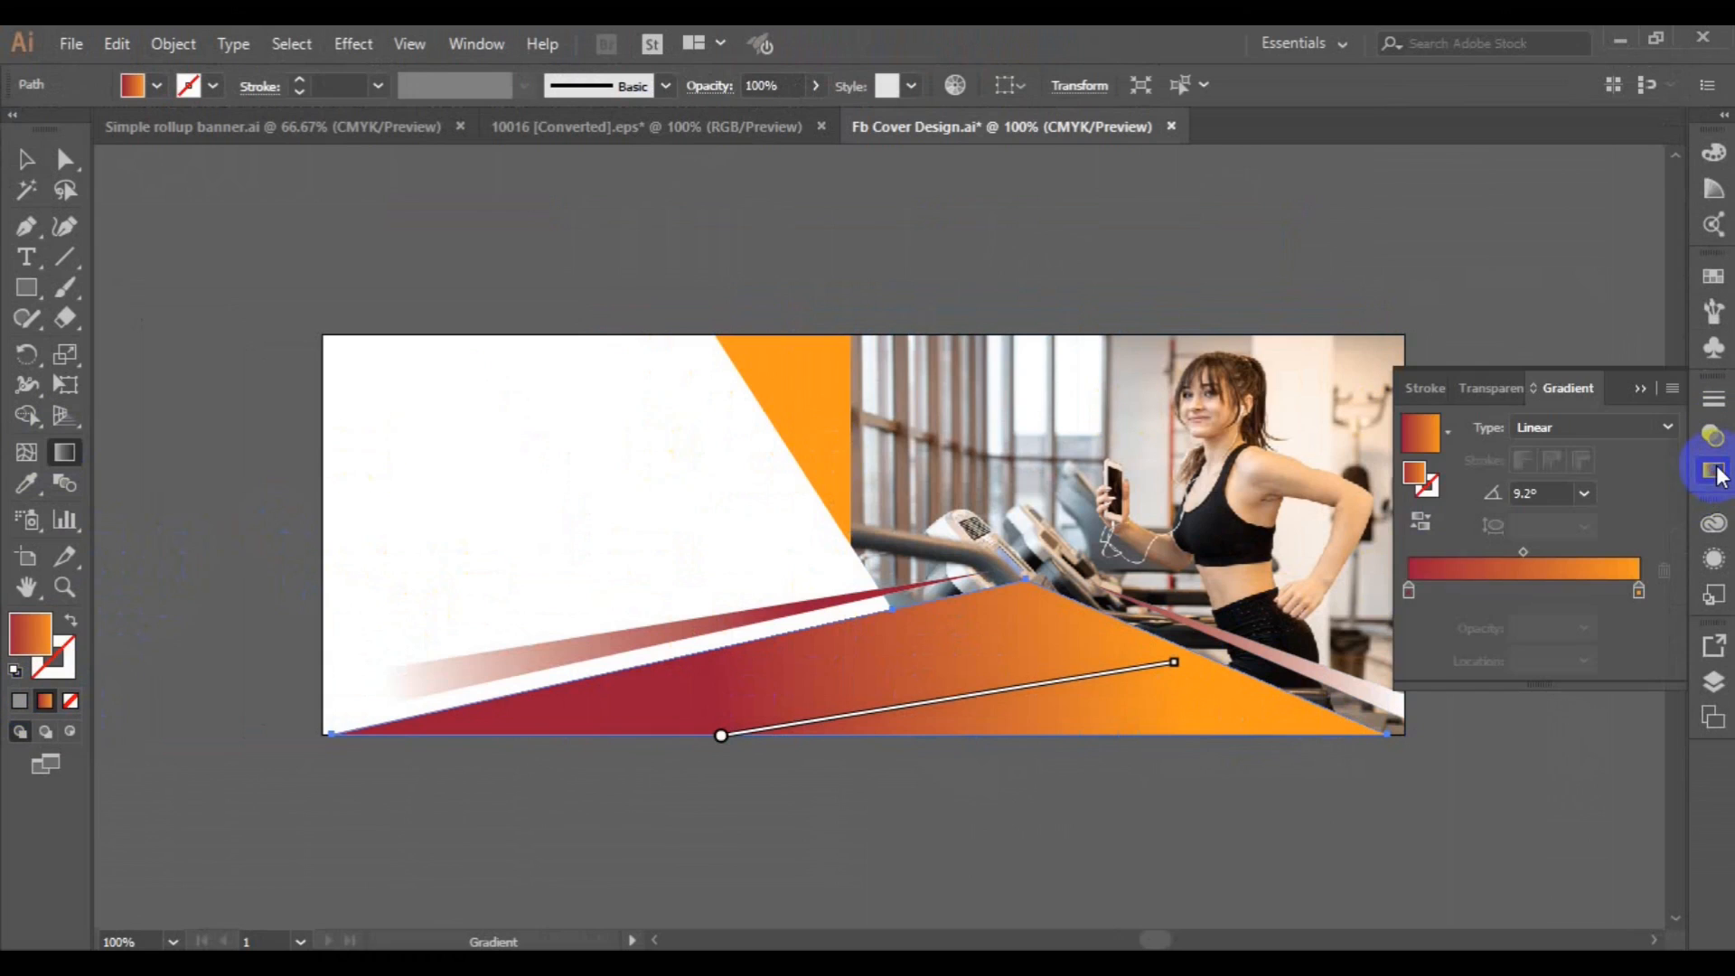
pyautogui.click(1639, 592)
pyautogui.doubleClick(1639, 592)
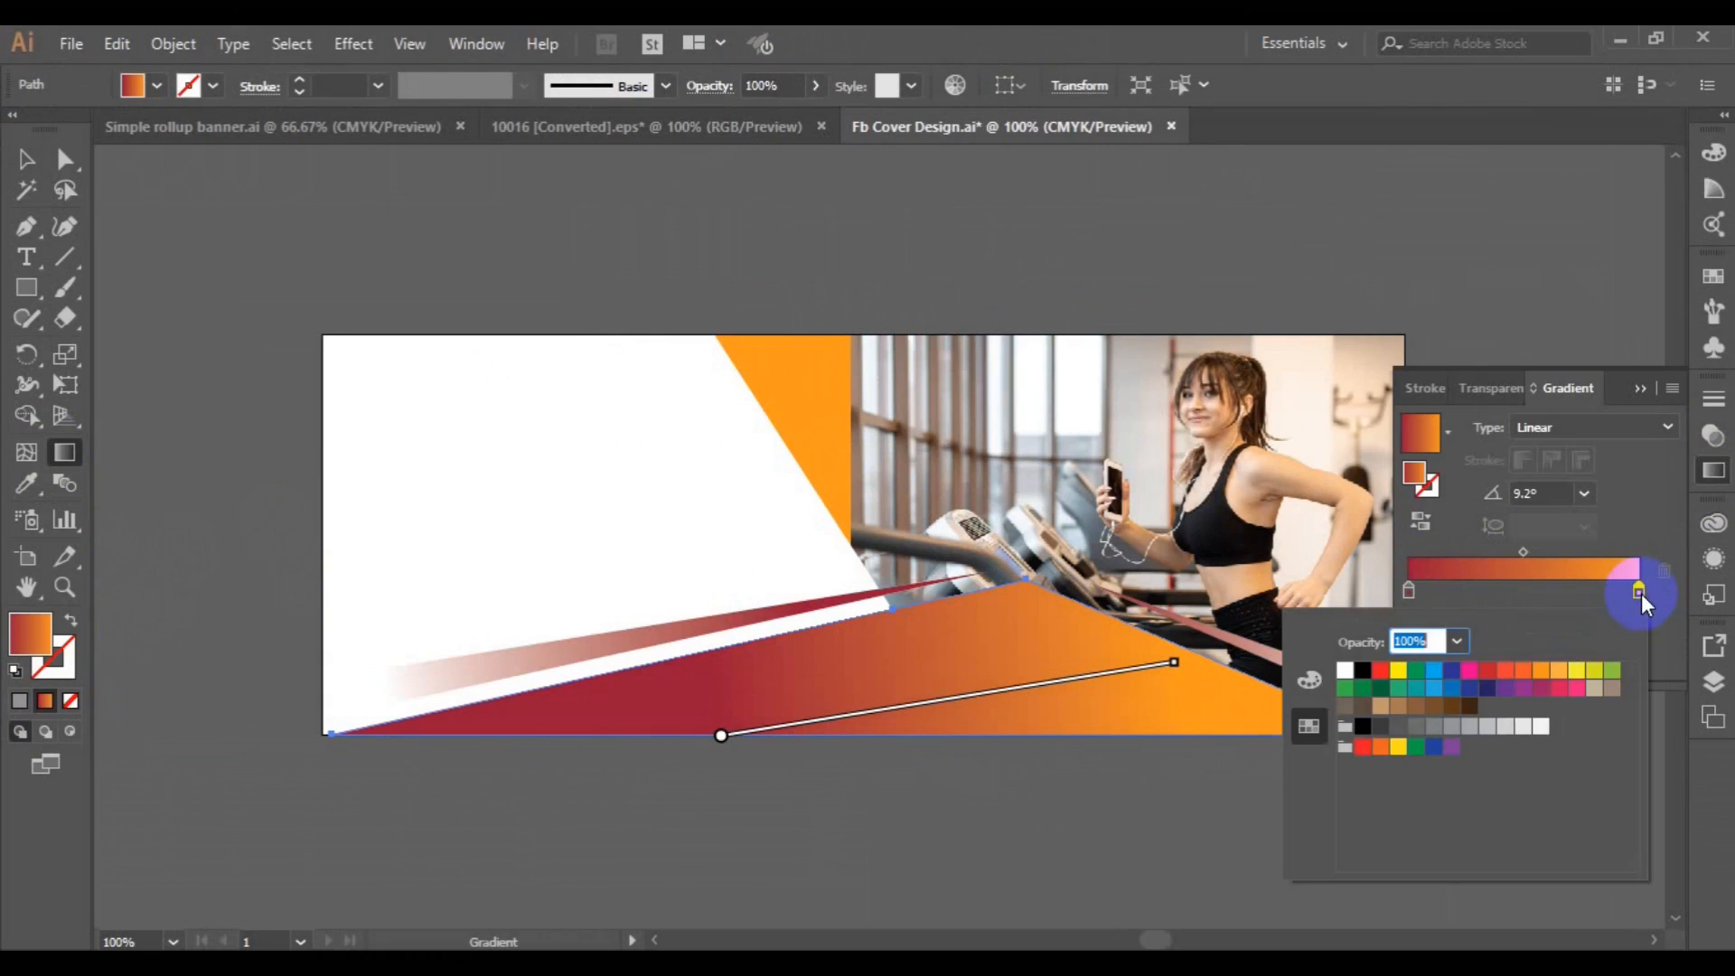
pyautogui.click(1381, 679)
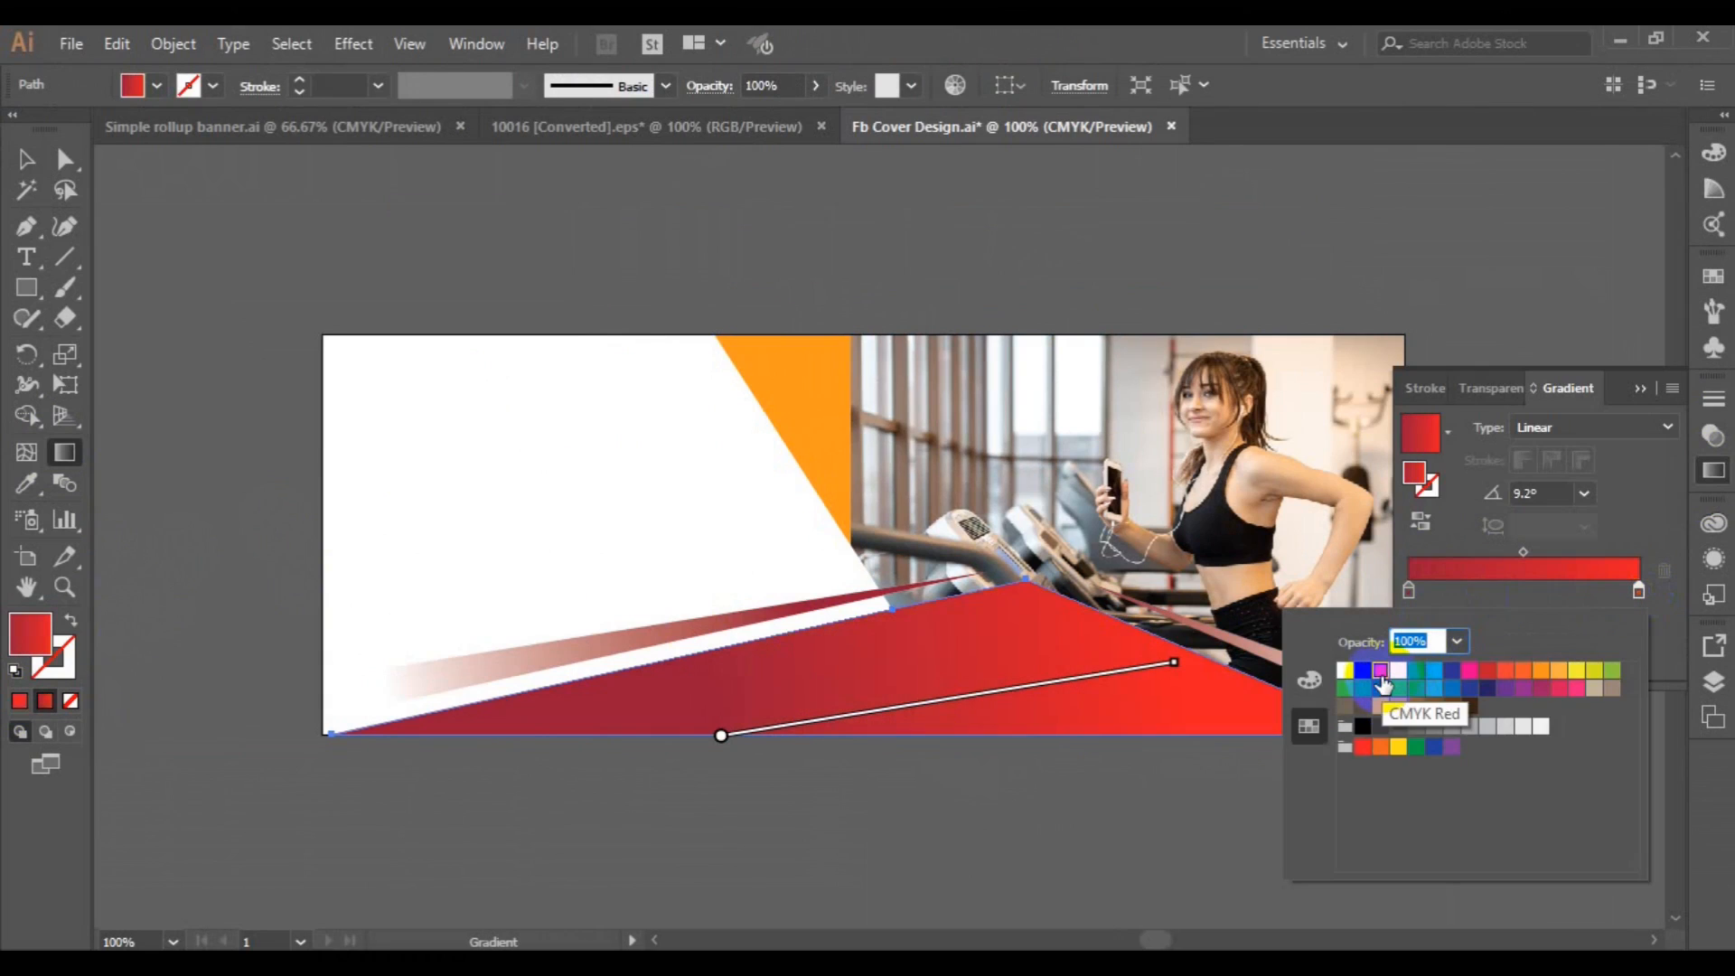
# Raise the start point of the bottom shape's linear gradient slightly, flattening its angle to about 6.2°.
pyautogui.click(719, 735)
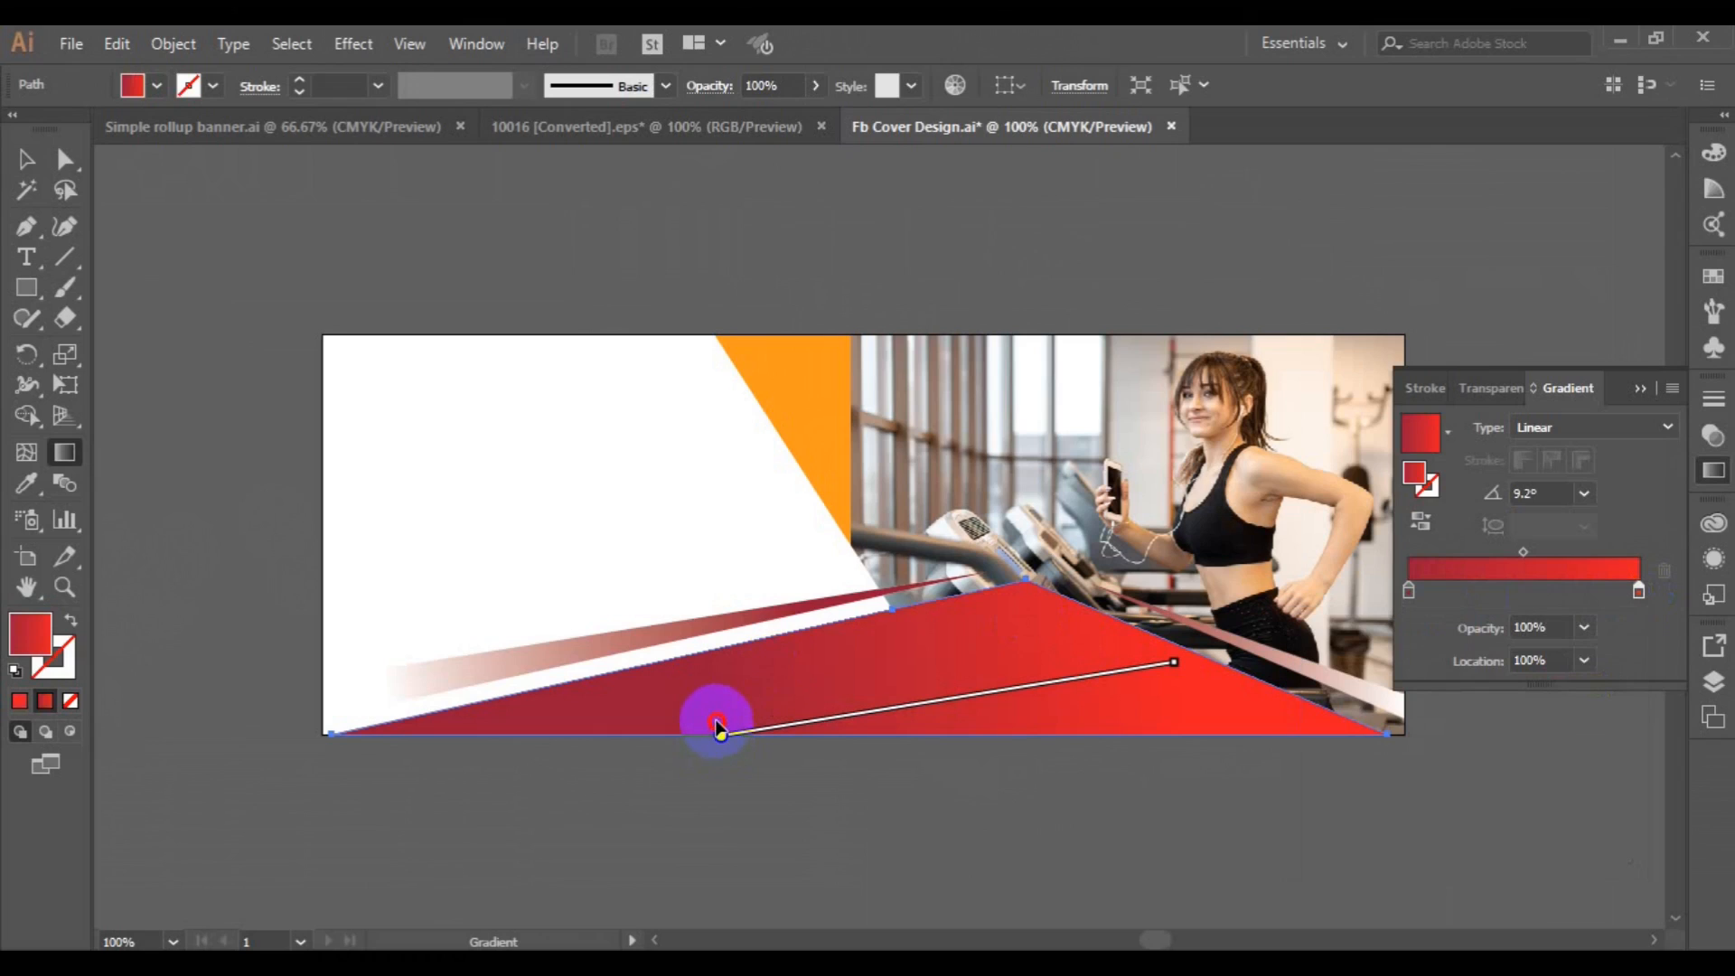
pyautogui.click(720, 737)
pyautogui.moveTo(720, 737); pyautogui.dragTo(714, 705)
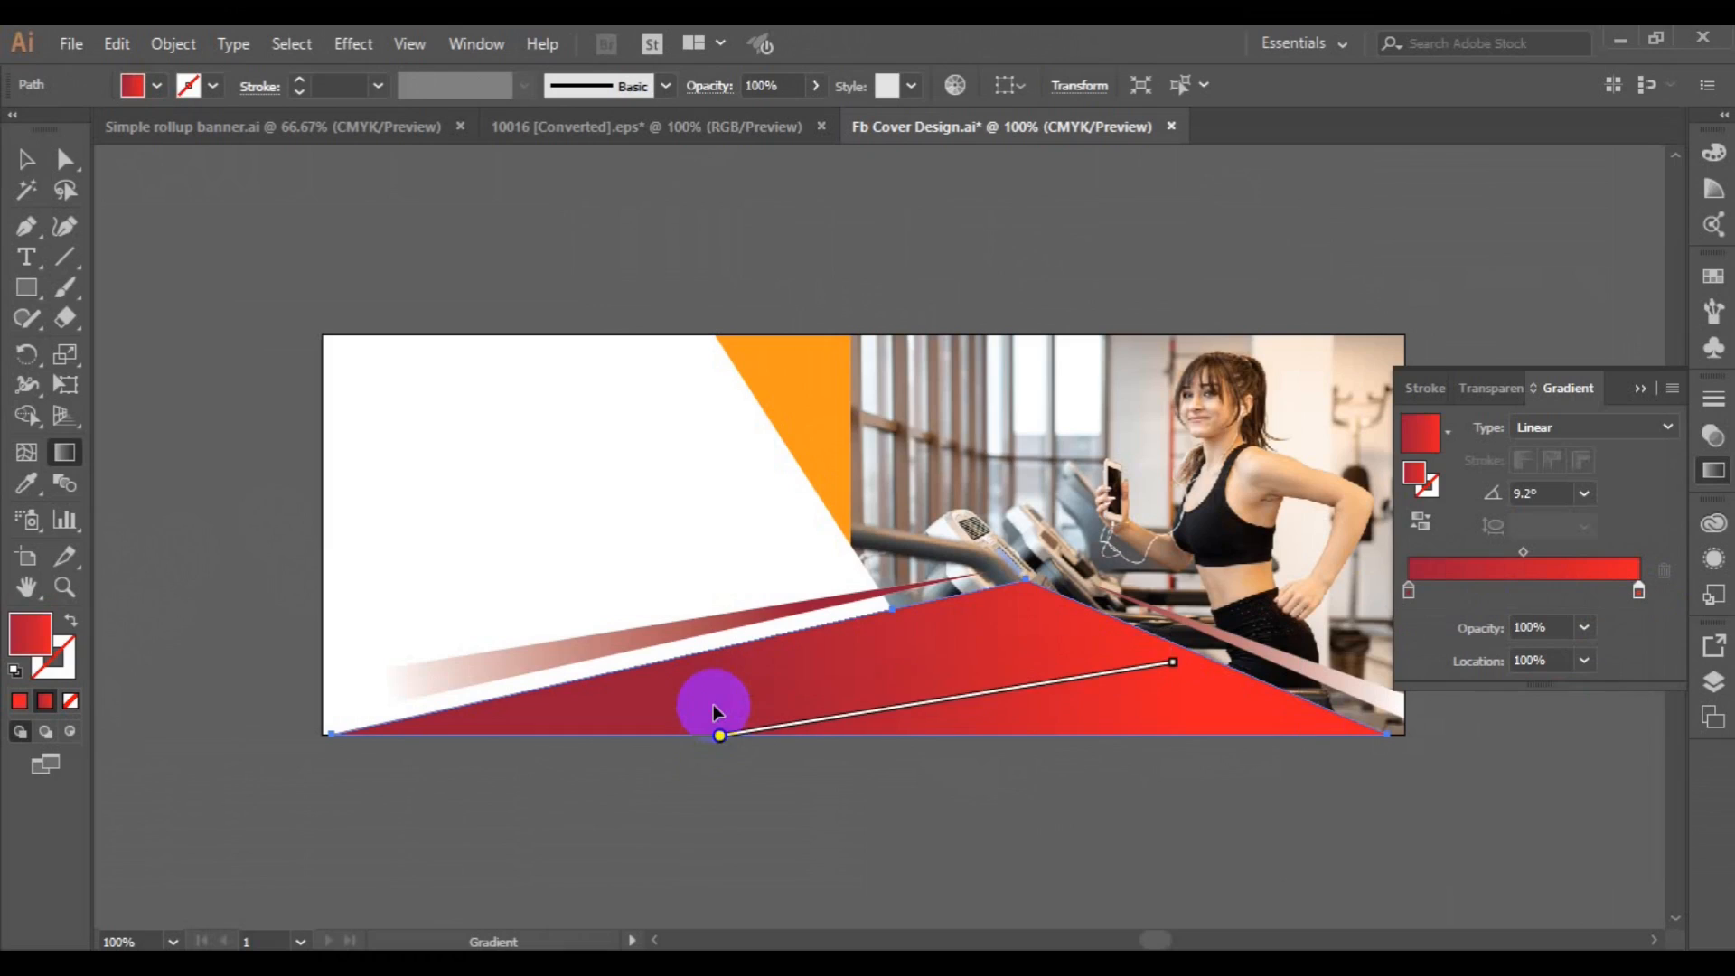
pyautogui.click(981, 682)
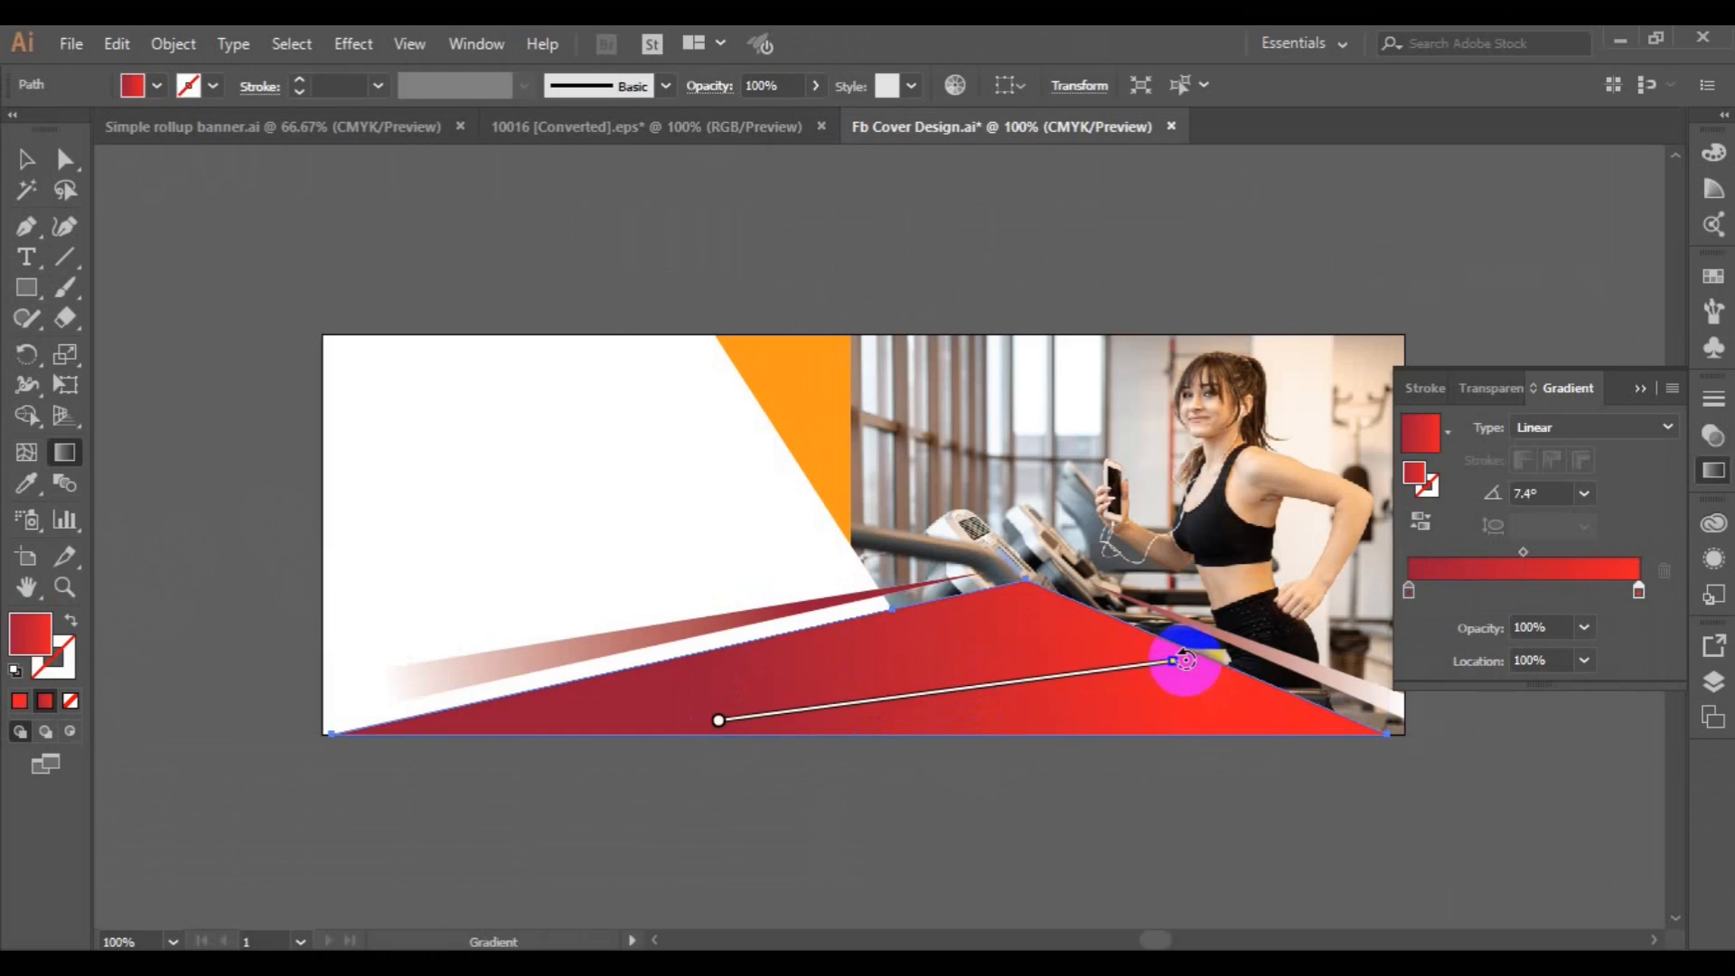
pyautogui.moveTo(1185, 661); pyautogui.dragTo(1189, 669)
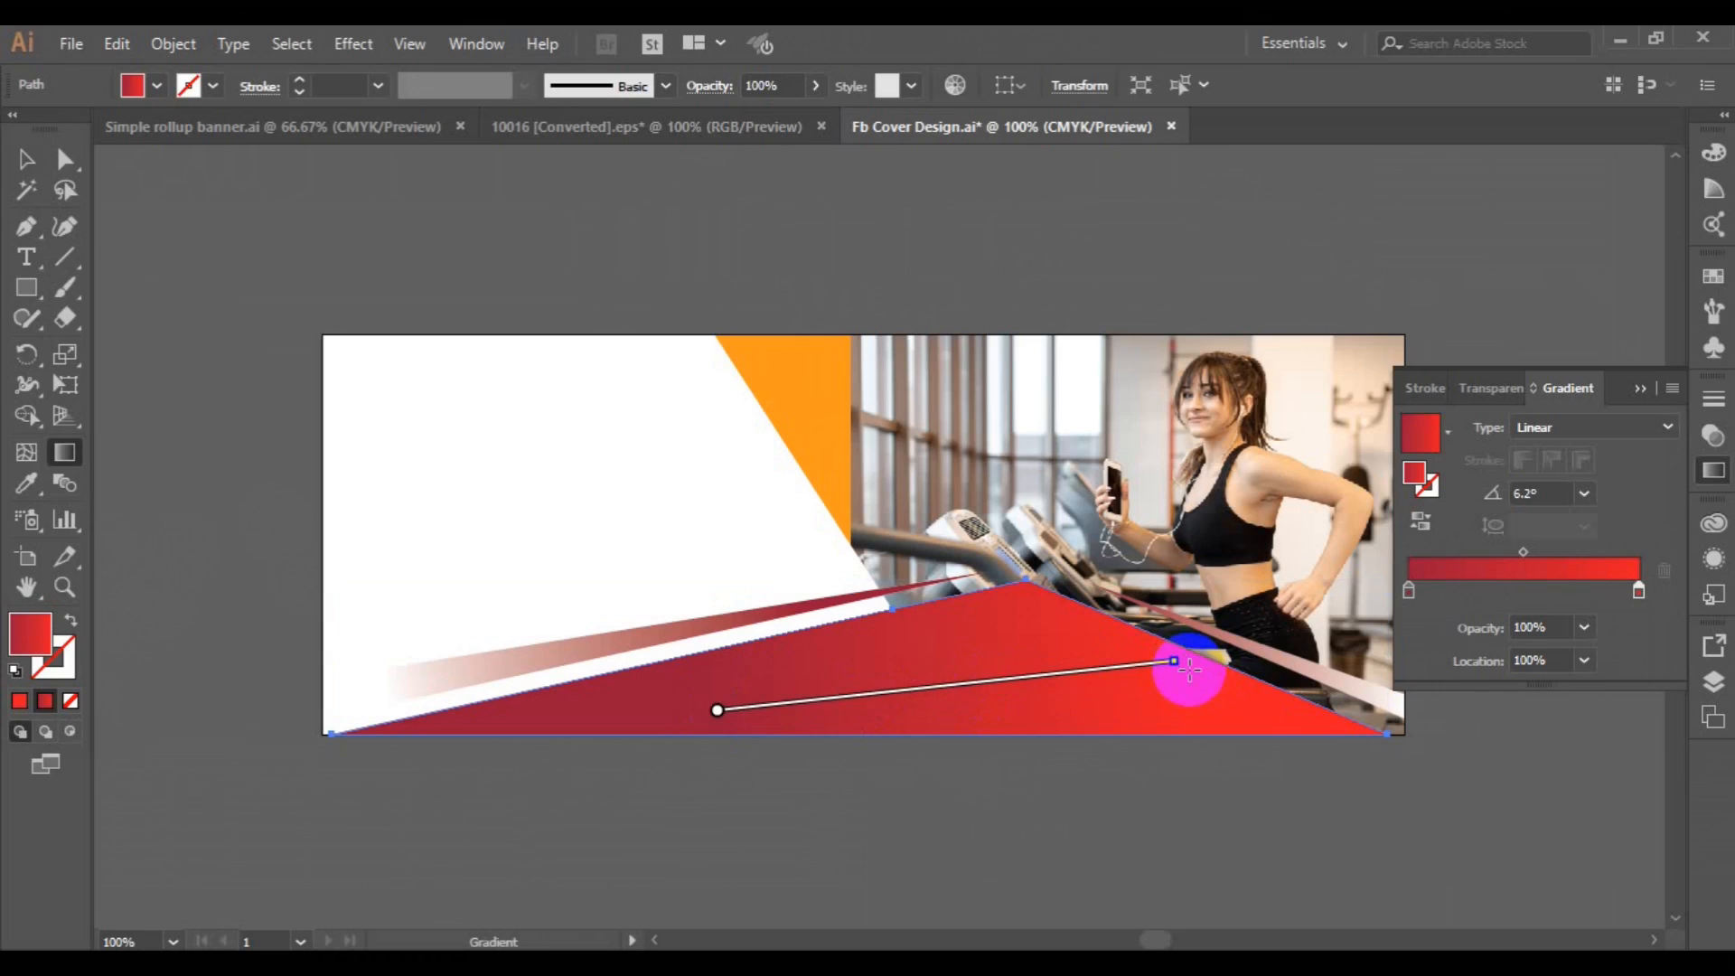
# Sample the bottom shape's red gradient onto the left stripe.
pyautogui.click(30, 167)
pyautogui.click(455, 678)
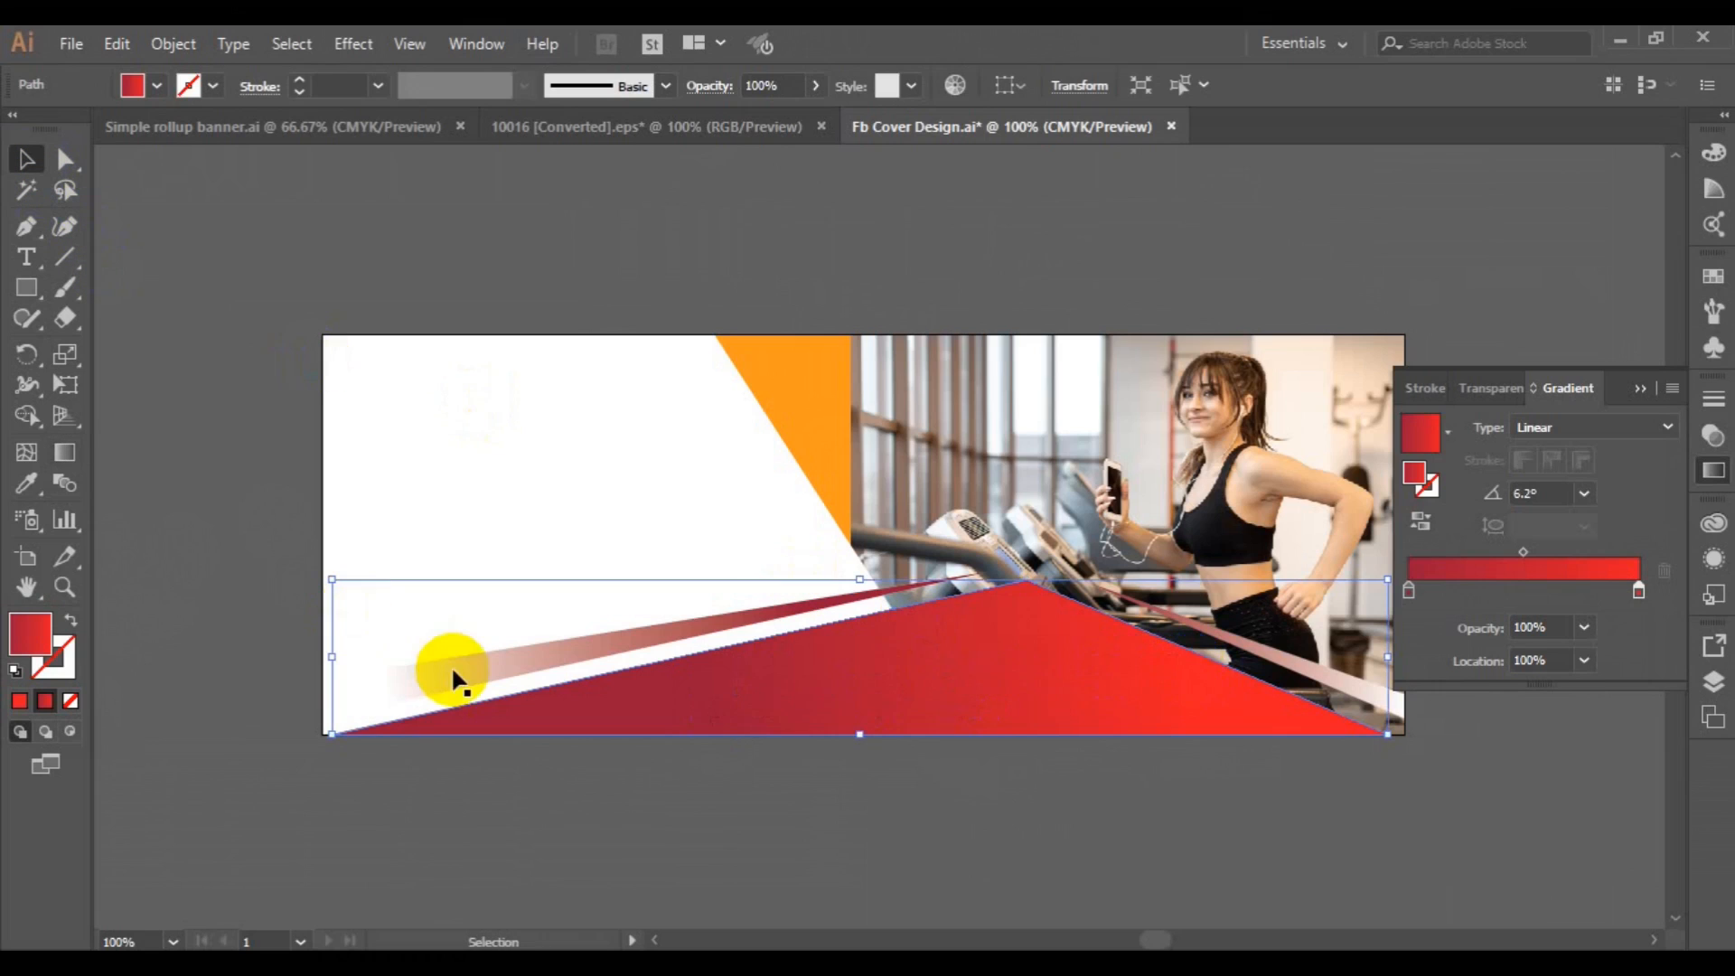
pyautogui.click(27, 482)
pyautogui.click(677, 704)
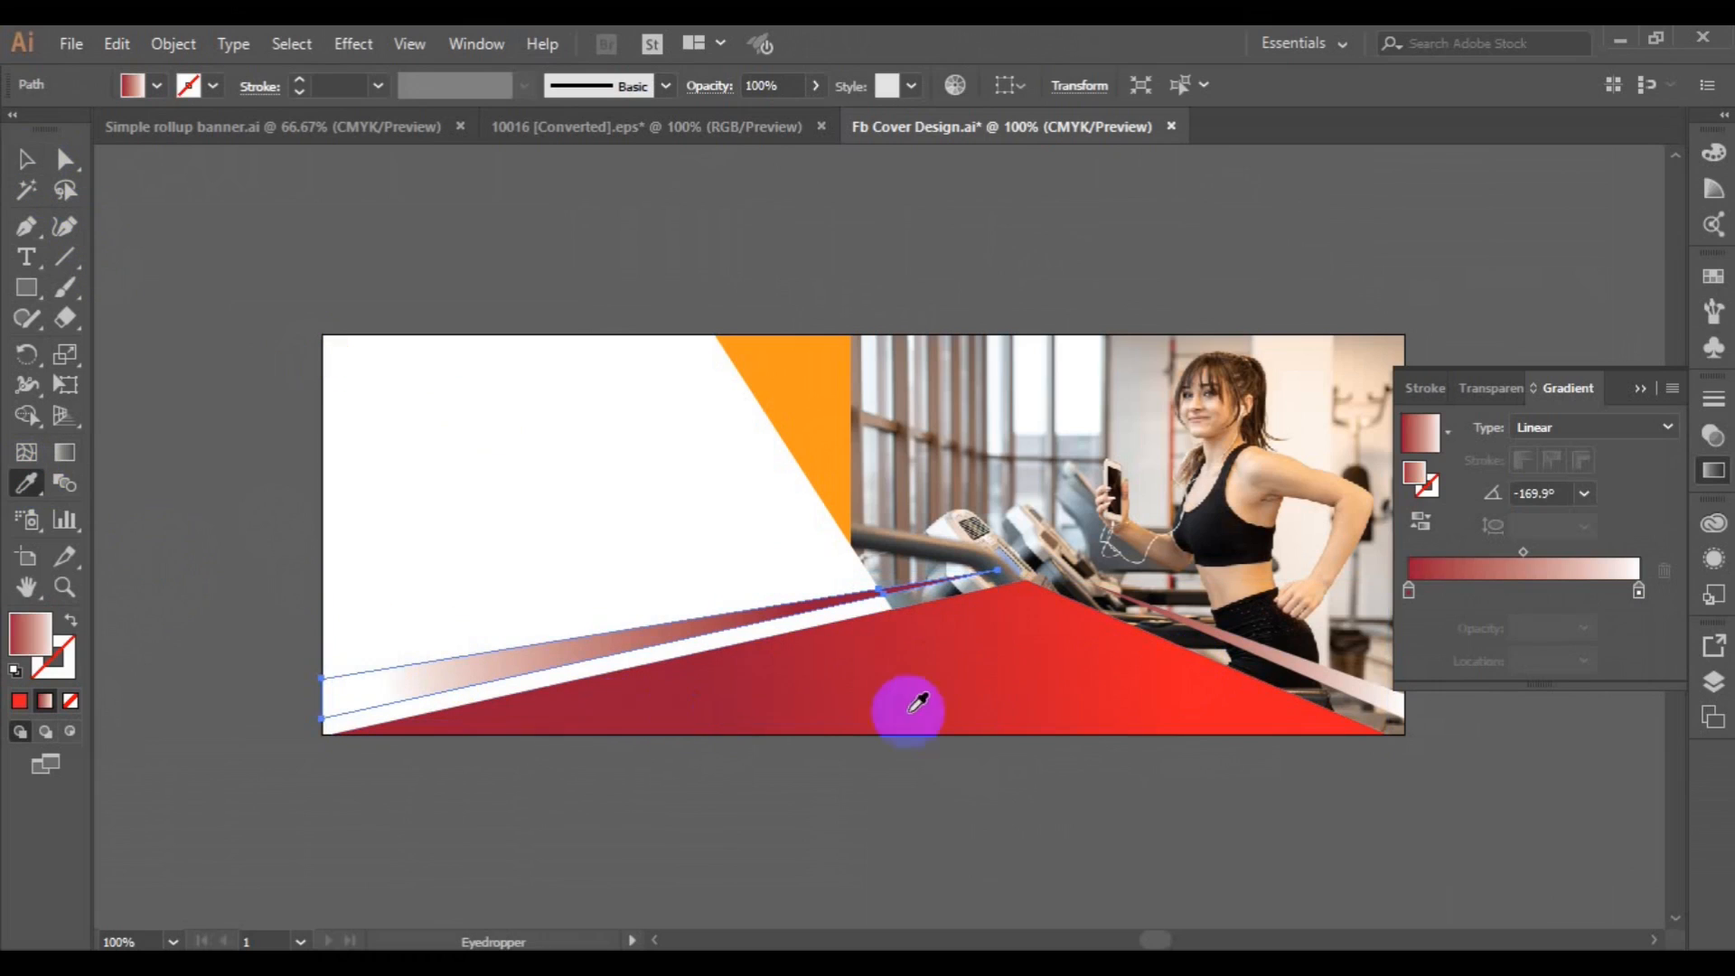
pyautogui.click(946, 709)
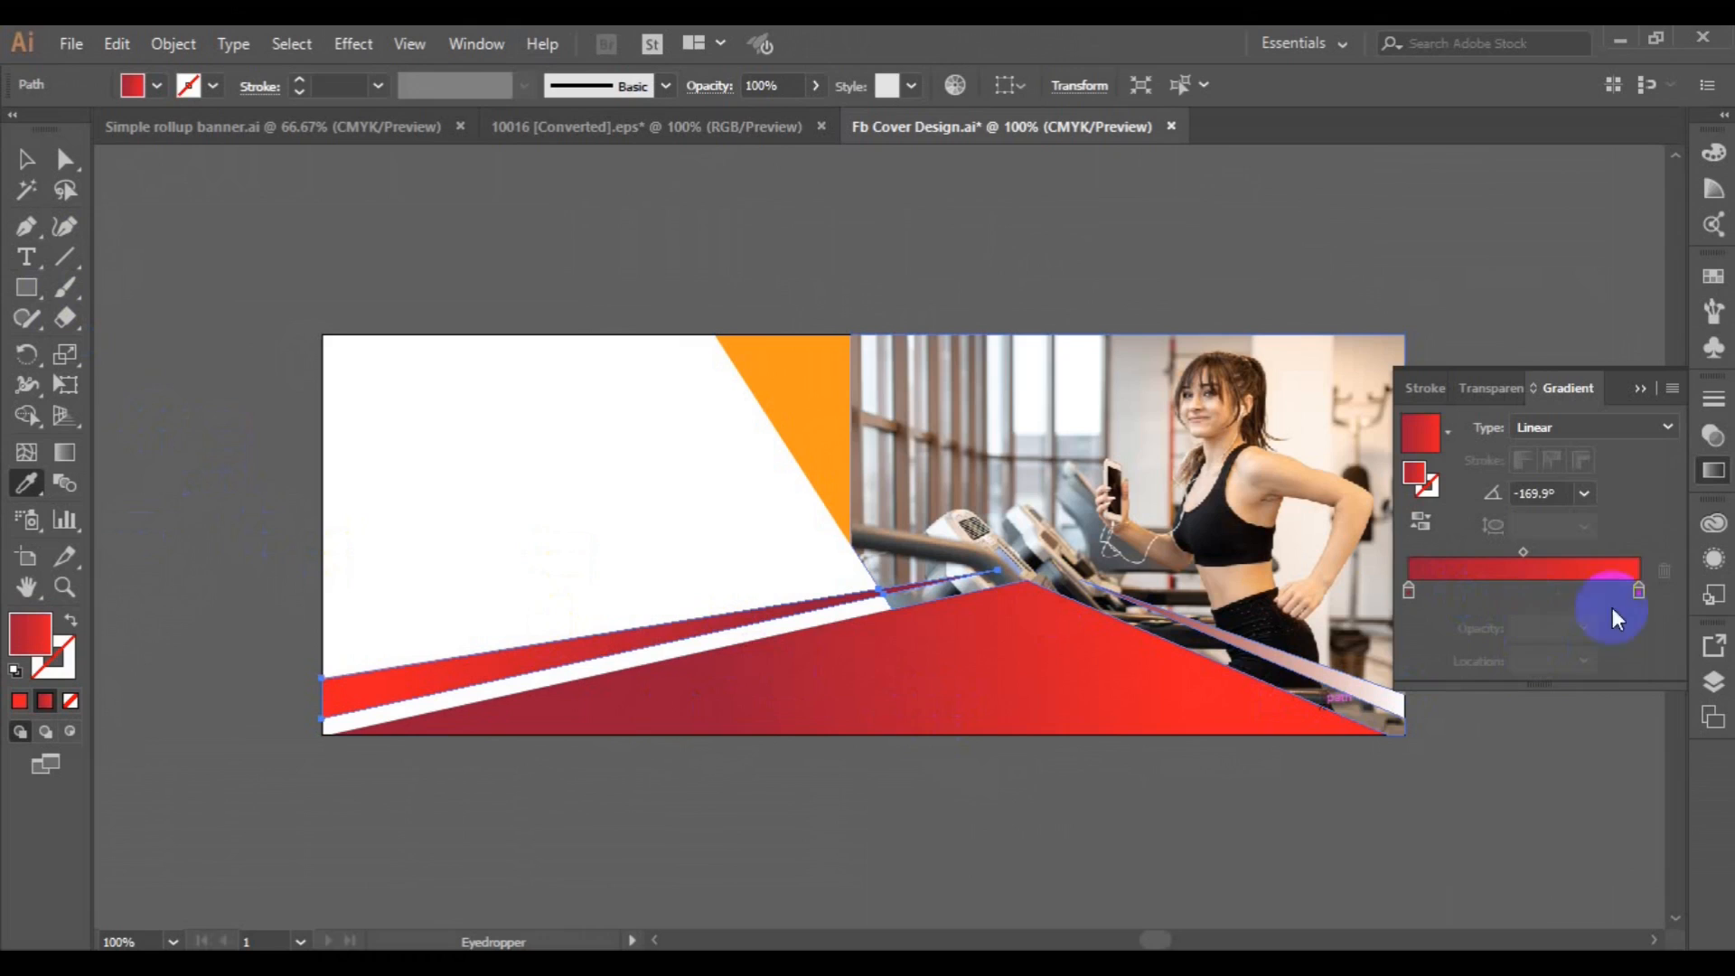
# Set the bright red end stop of the left stripe's gradient to white.
pyautogui.click(1639, 592)
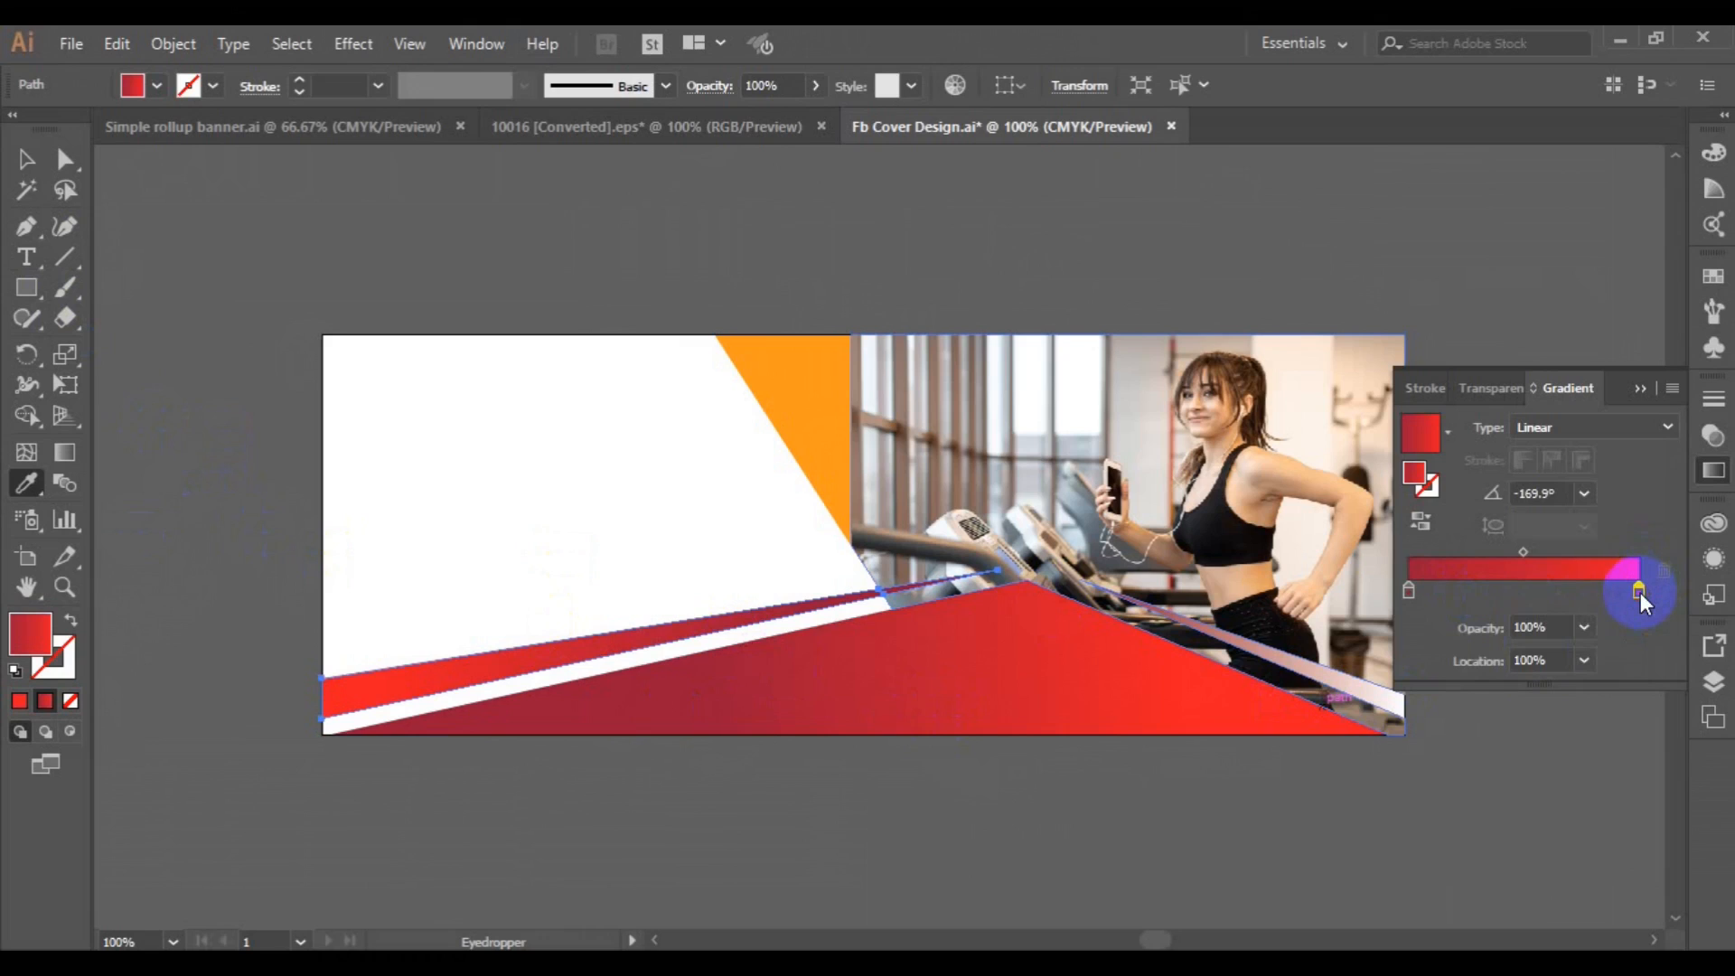
pyautogui.doubleClick(1639, 591)
pyautogui.click(1344, 669)
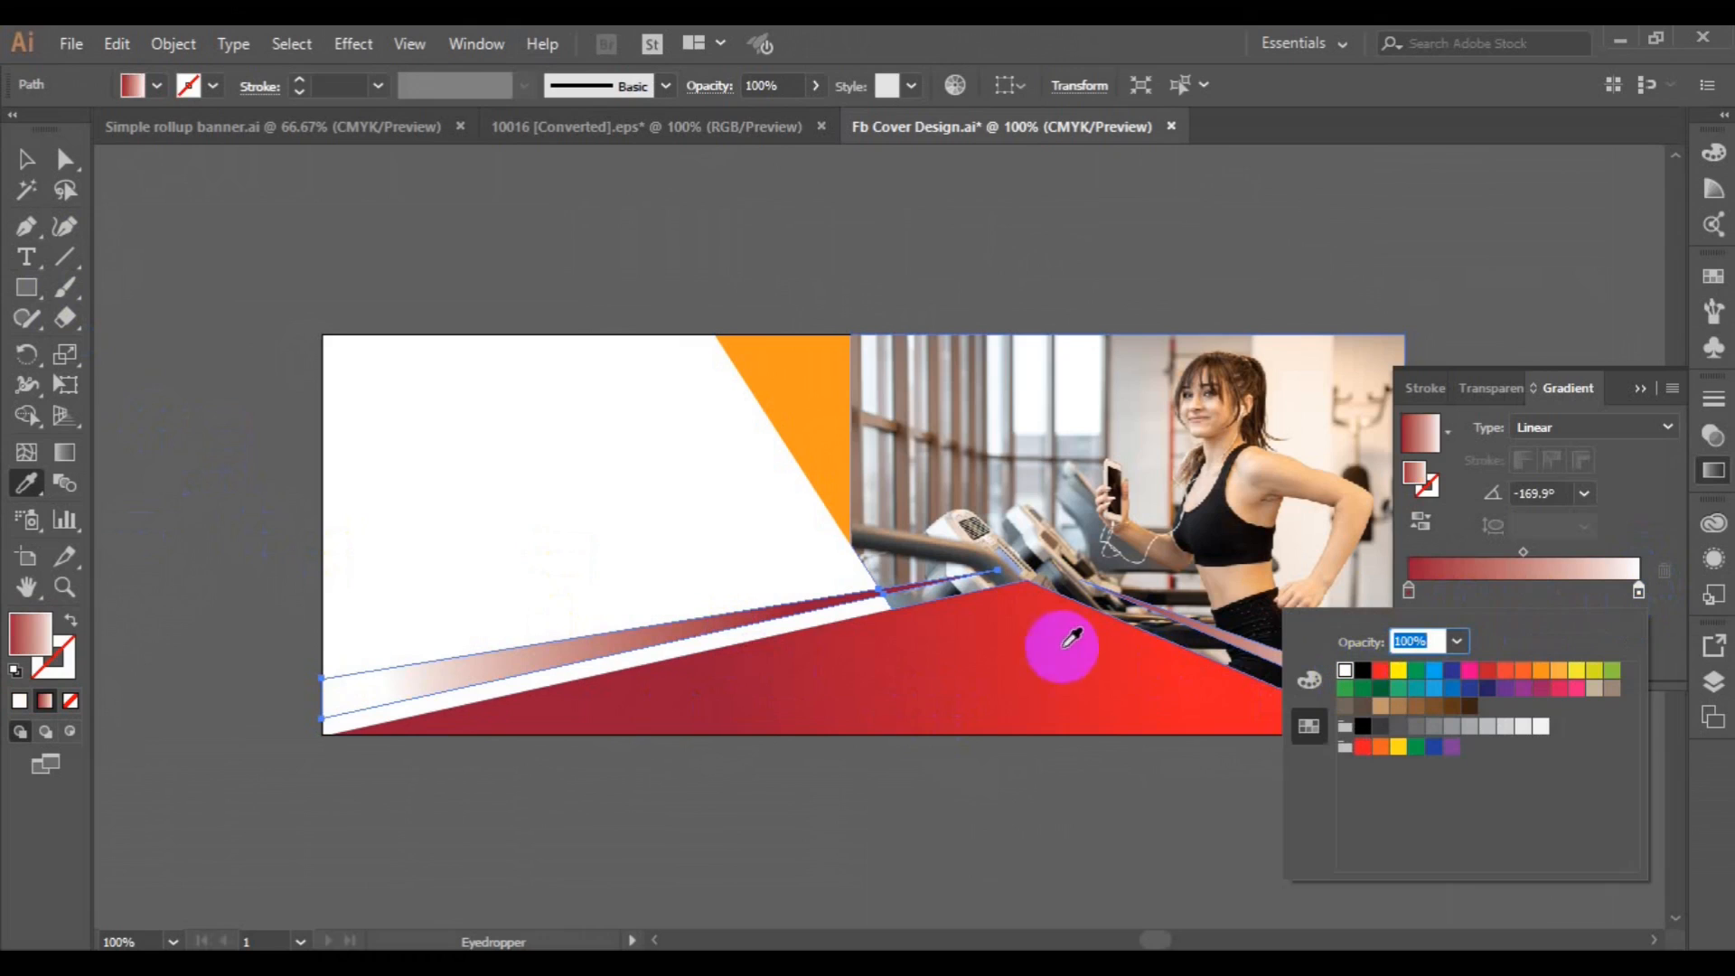
# Deselect the left stripe, collapse the gradient settings and save the Facebook cover document.
pyautogui.click(27, 164)
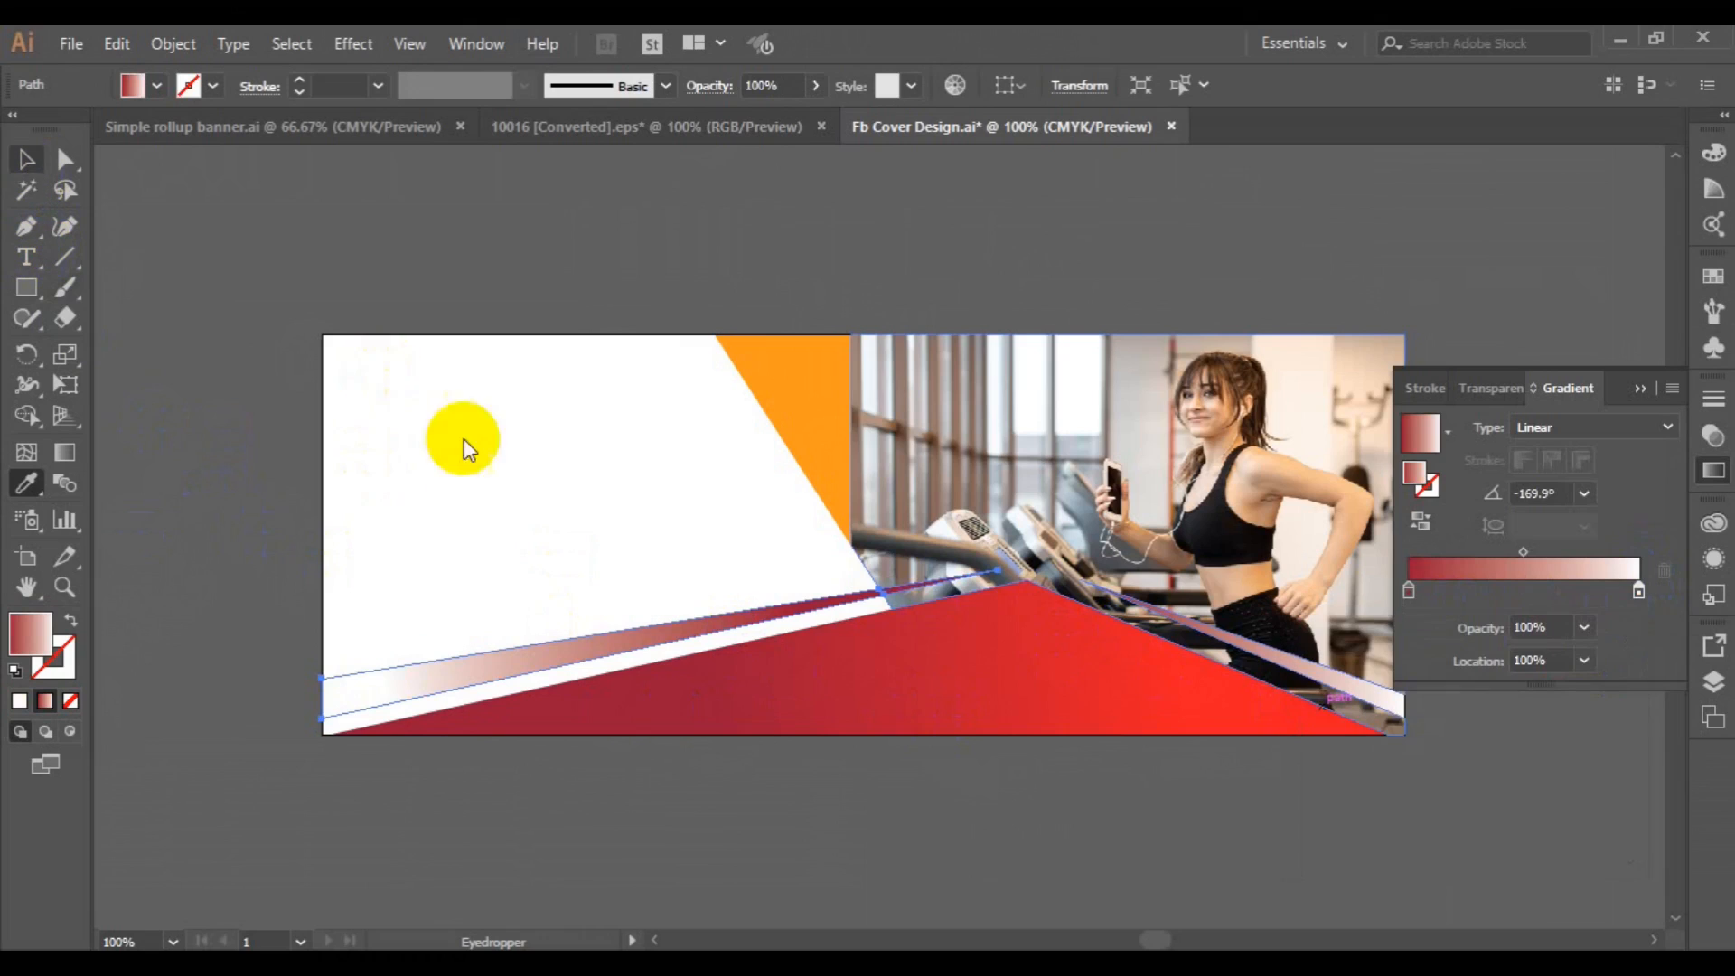
pyautogui.click(27, 163)
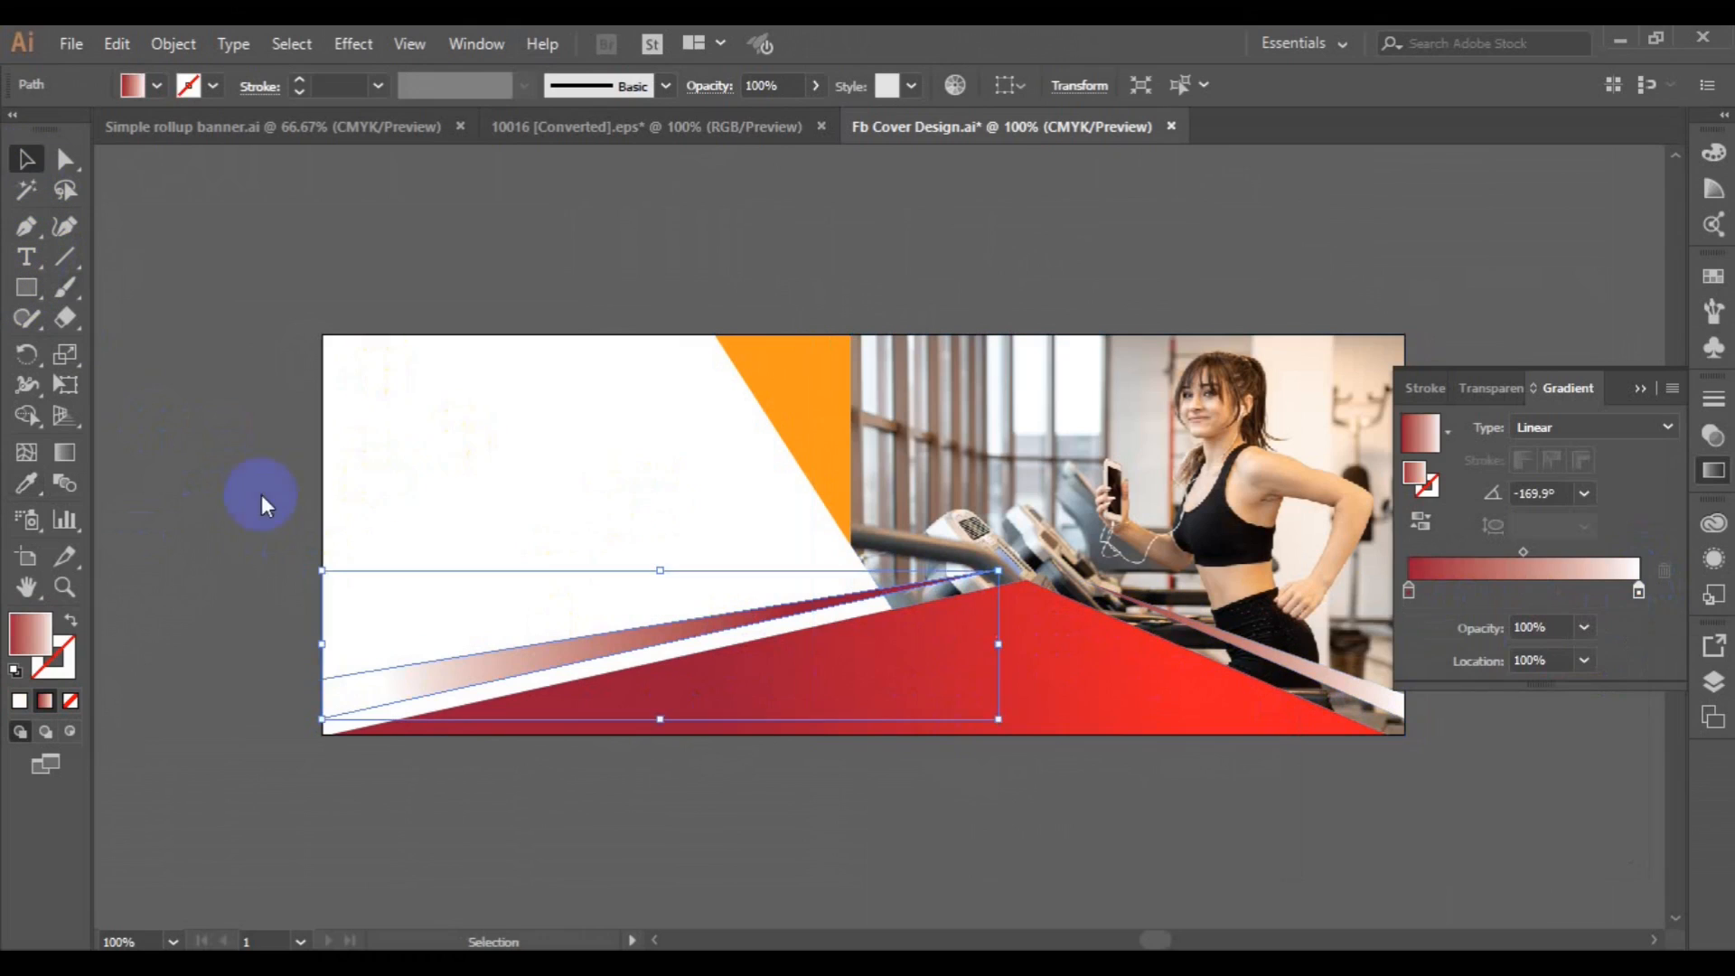
pyautogui.click(301, 599)
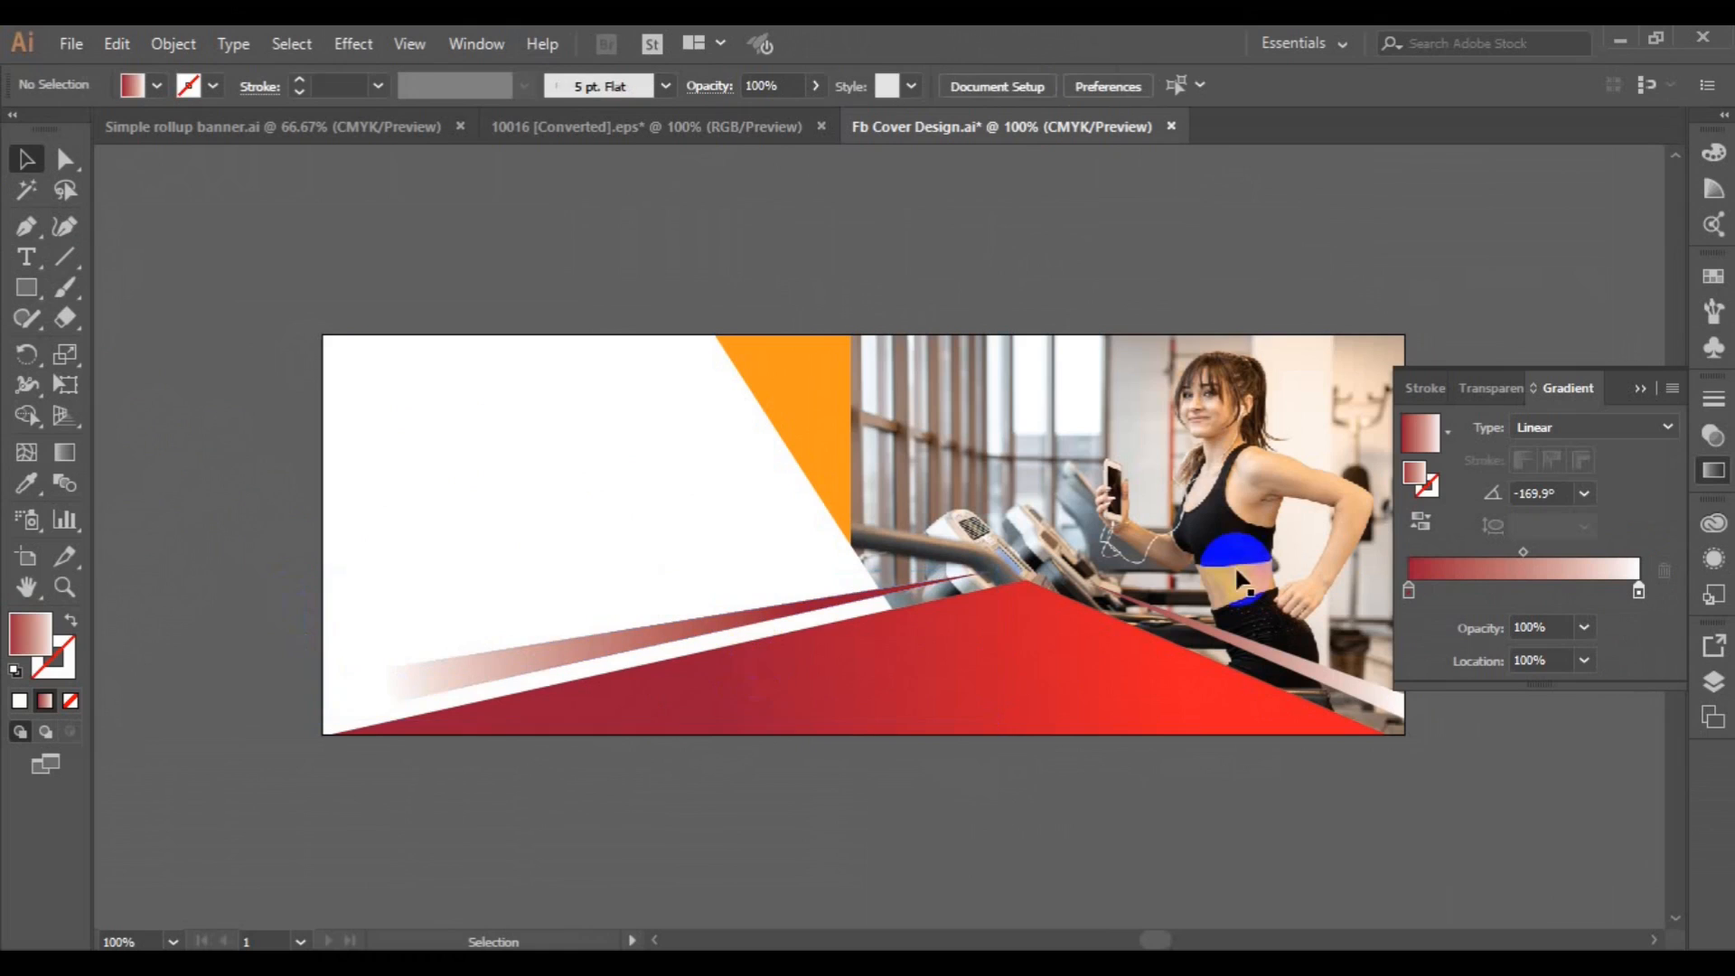
pyautogui.click(1628, 391)
pyautogui.hotkey('ctrl', '-')
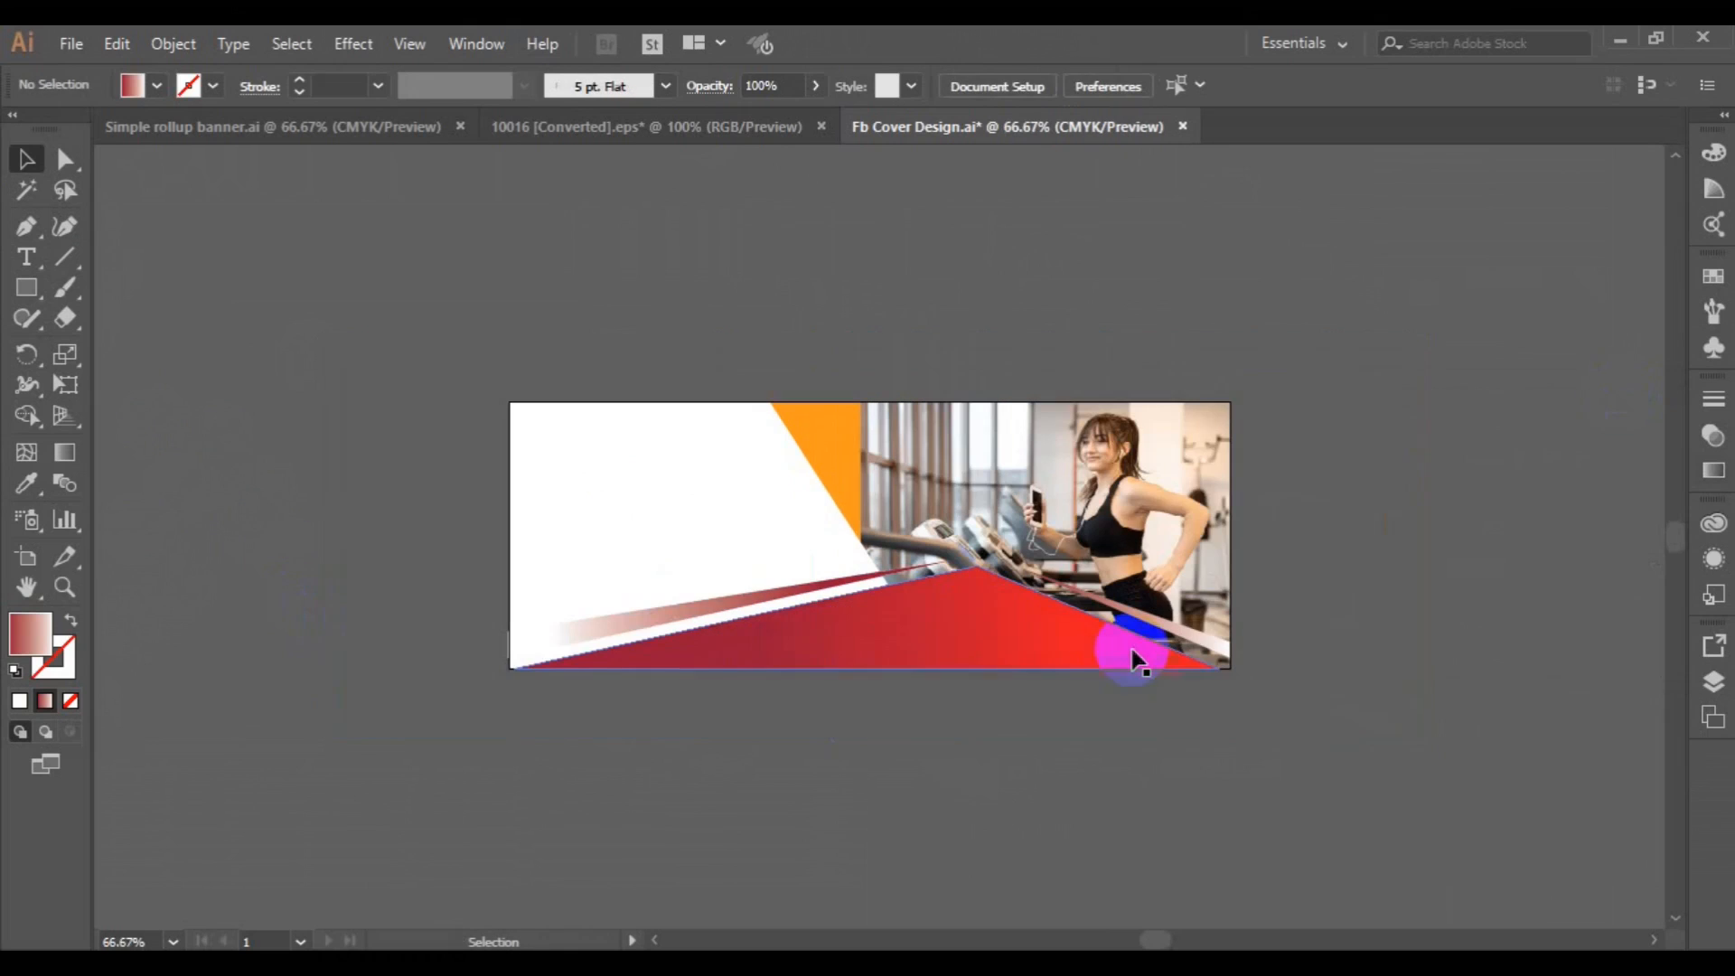
pyautogui.click(171, 250)
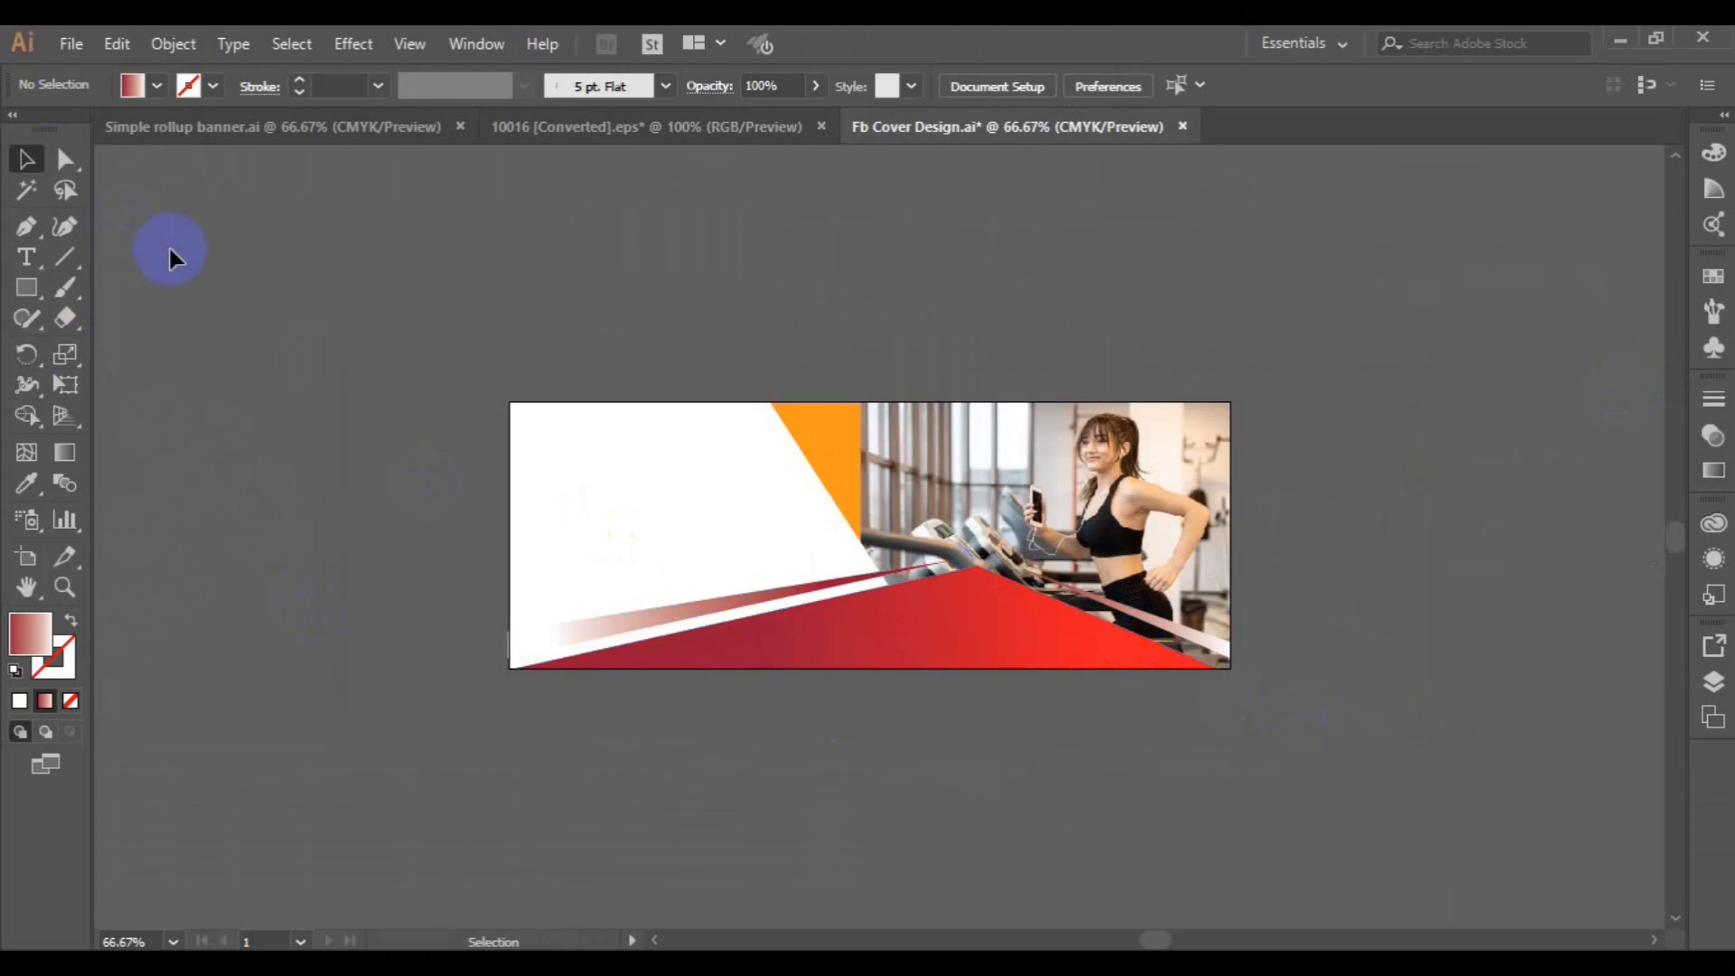
pyautogui.hotkey('ctrl', 's')
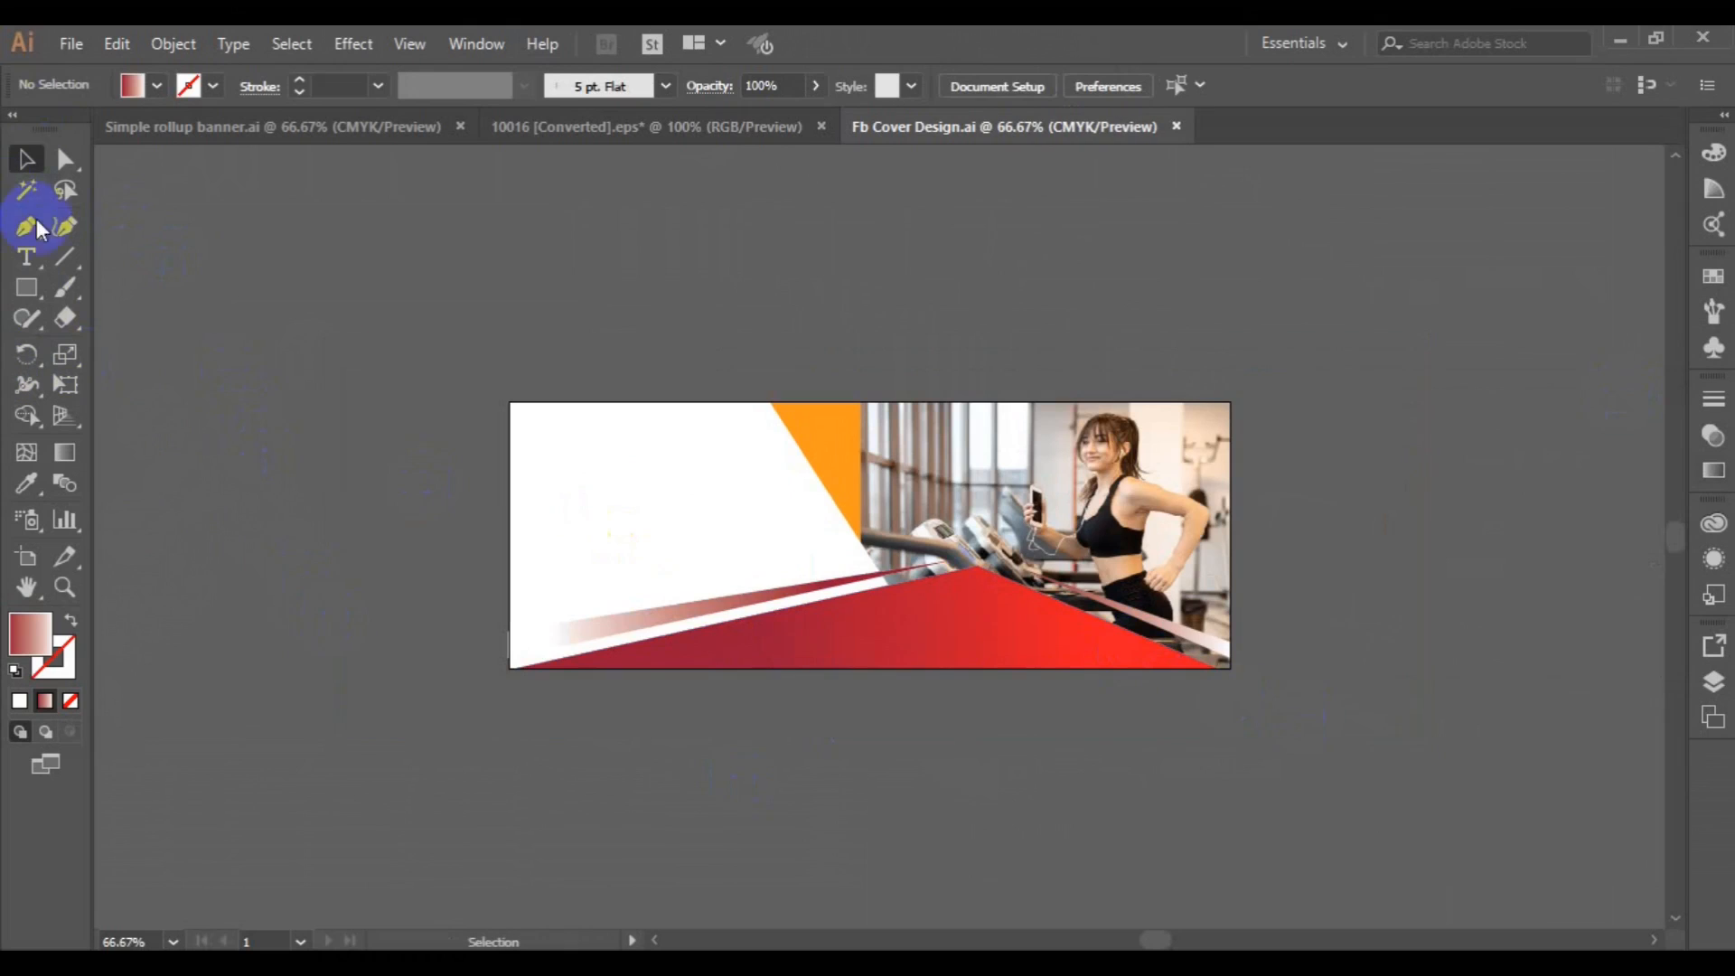
# Start a text object on the empty canvas left of the artboard and set its font to Roboto.
pyautogui.click(27, 256)
pyautogui.click(292, 545)
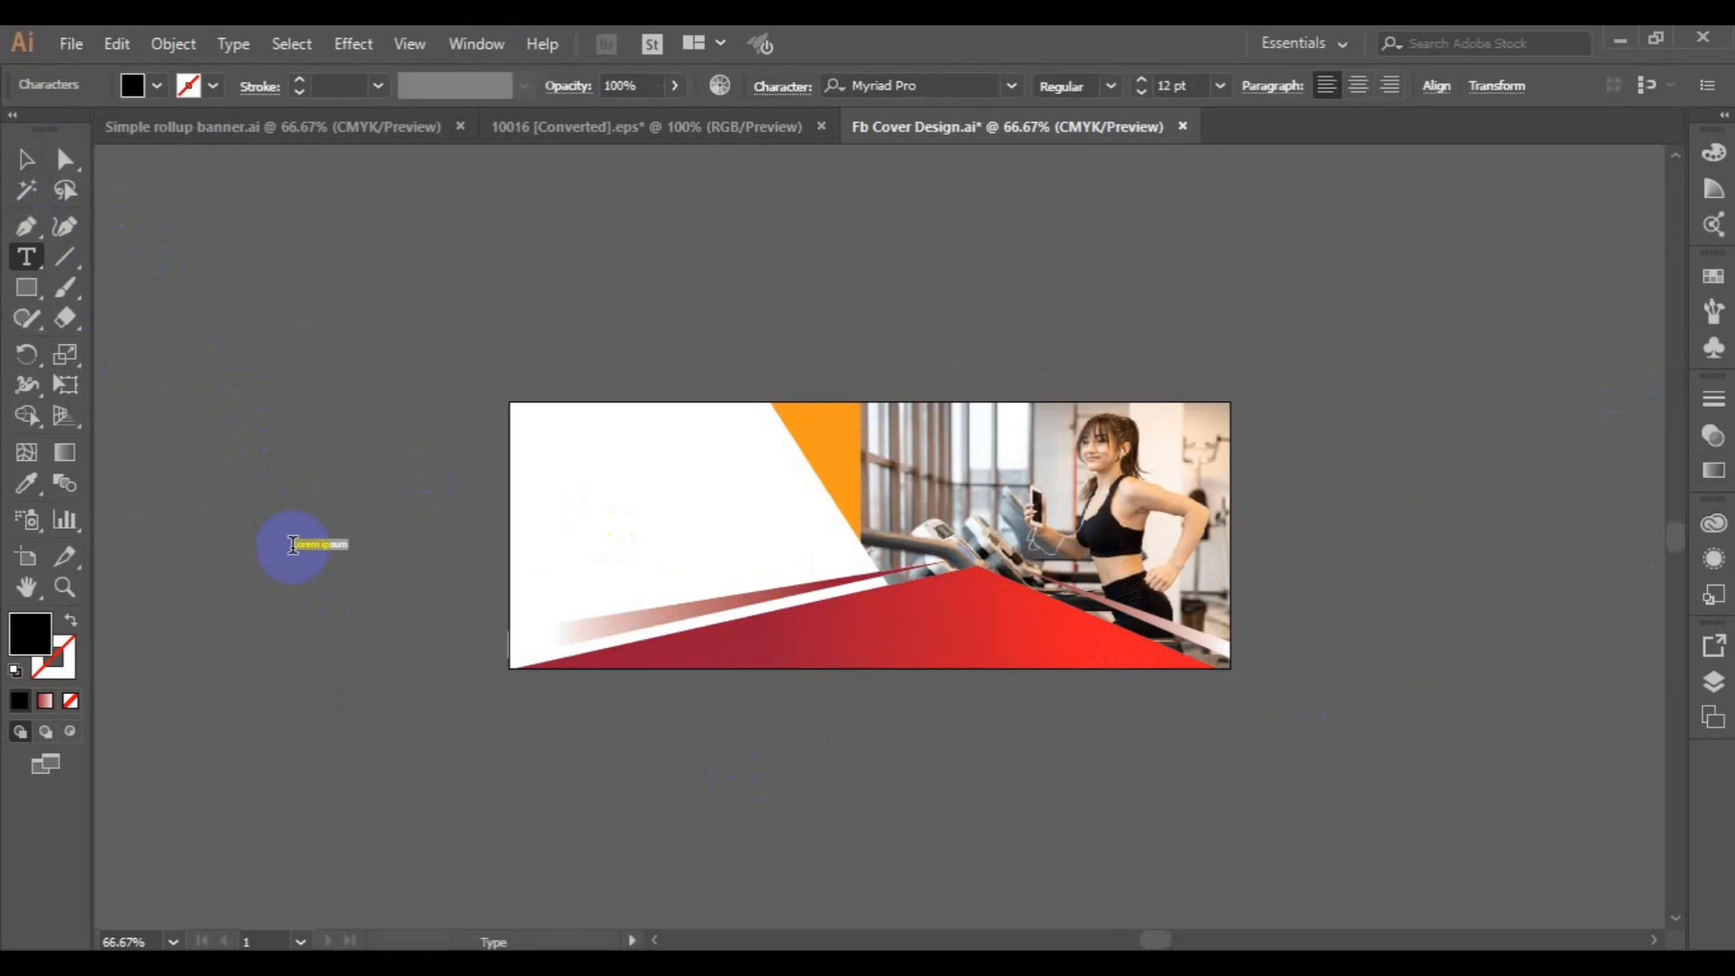
pyautogui.click(913, 86)
pyautogui.write('robo')
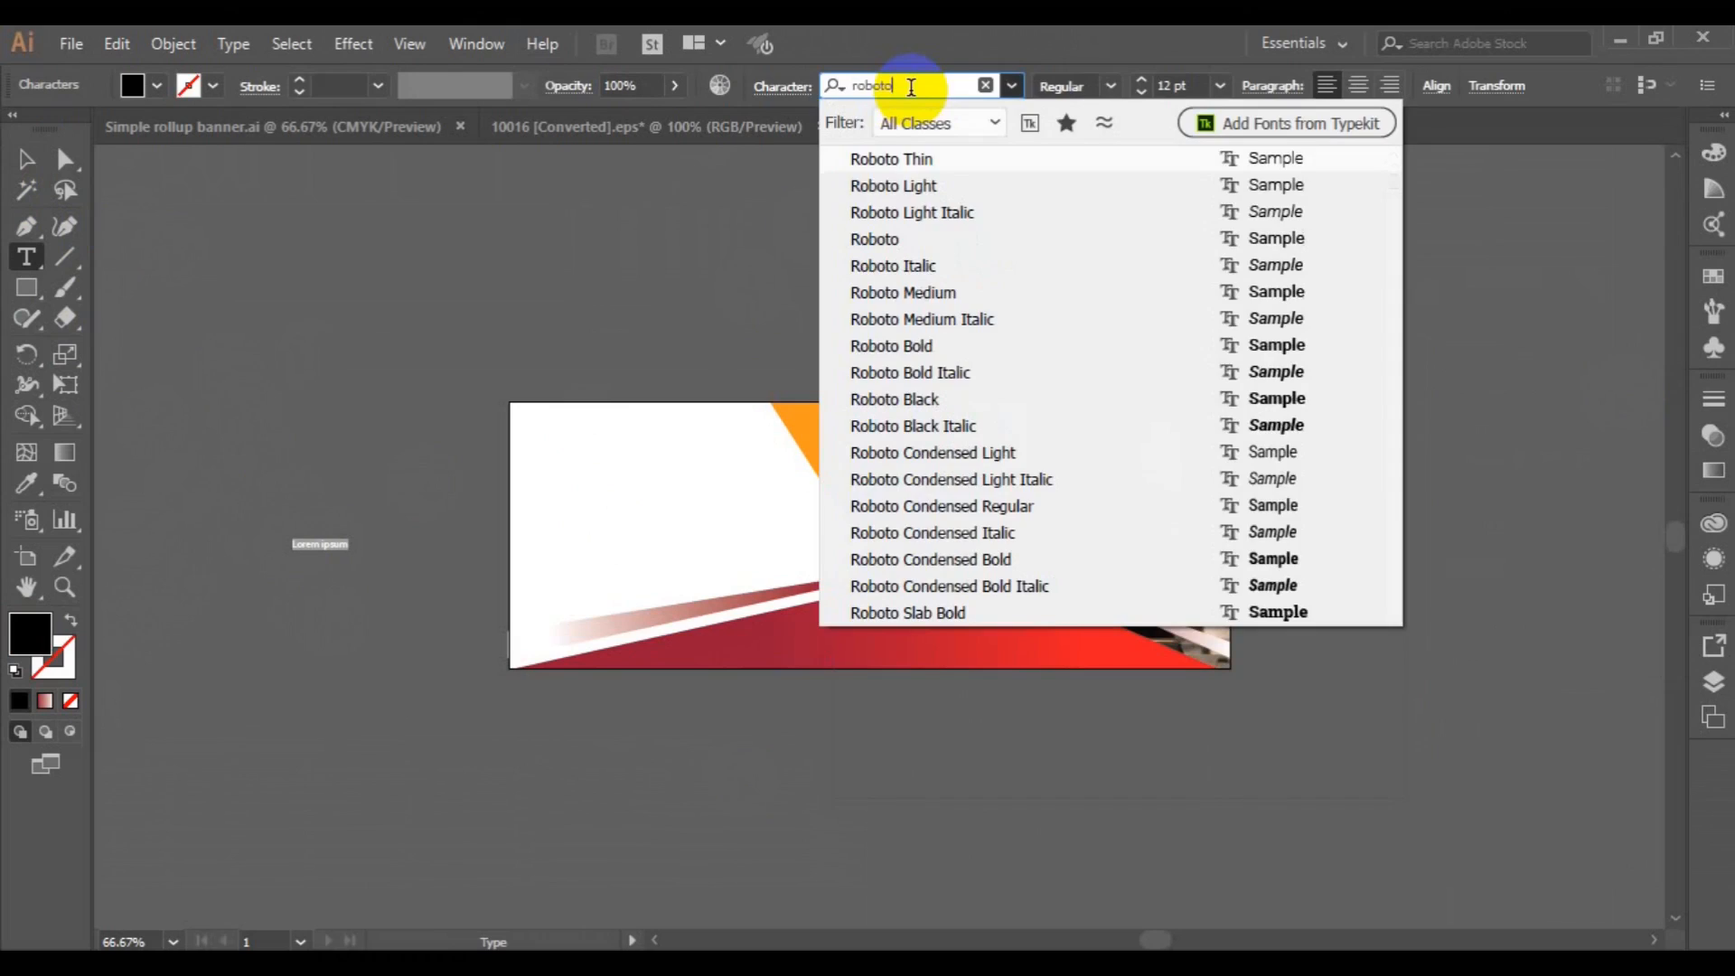
pyautogui.write('to')
pyautogui.press('Return')
# Set the new text's font style to Bold Italic and its size to 36 pt.
pyautogui.click(1109, 85)
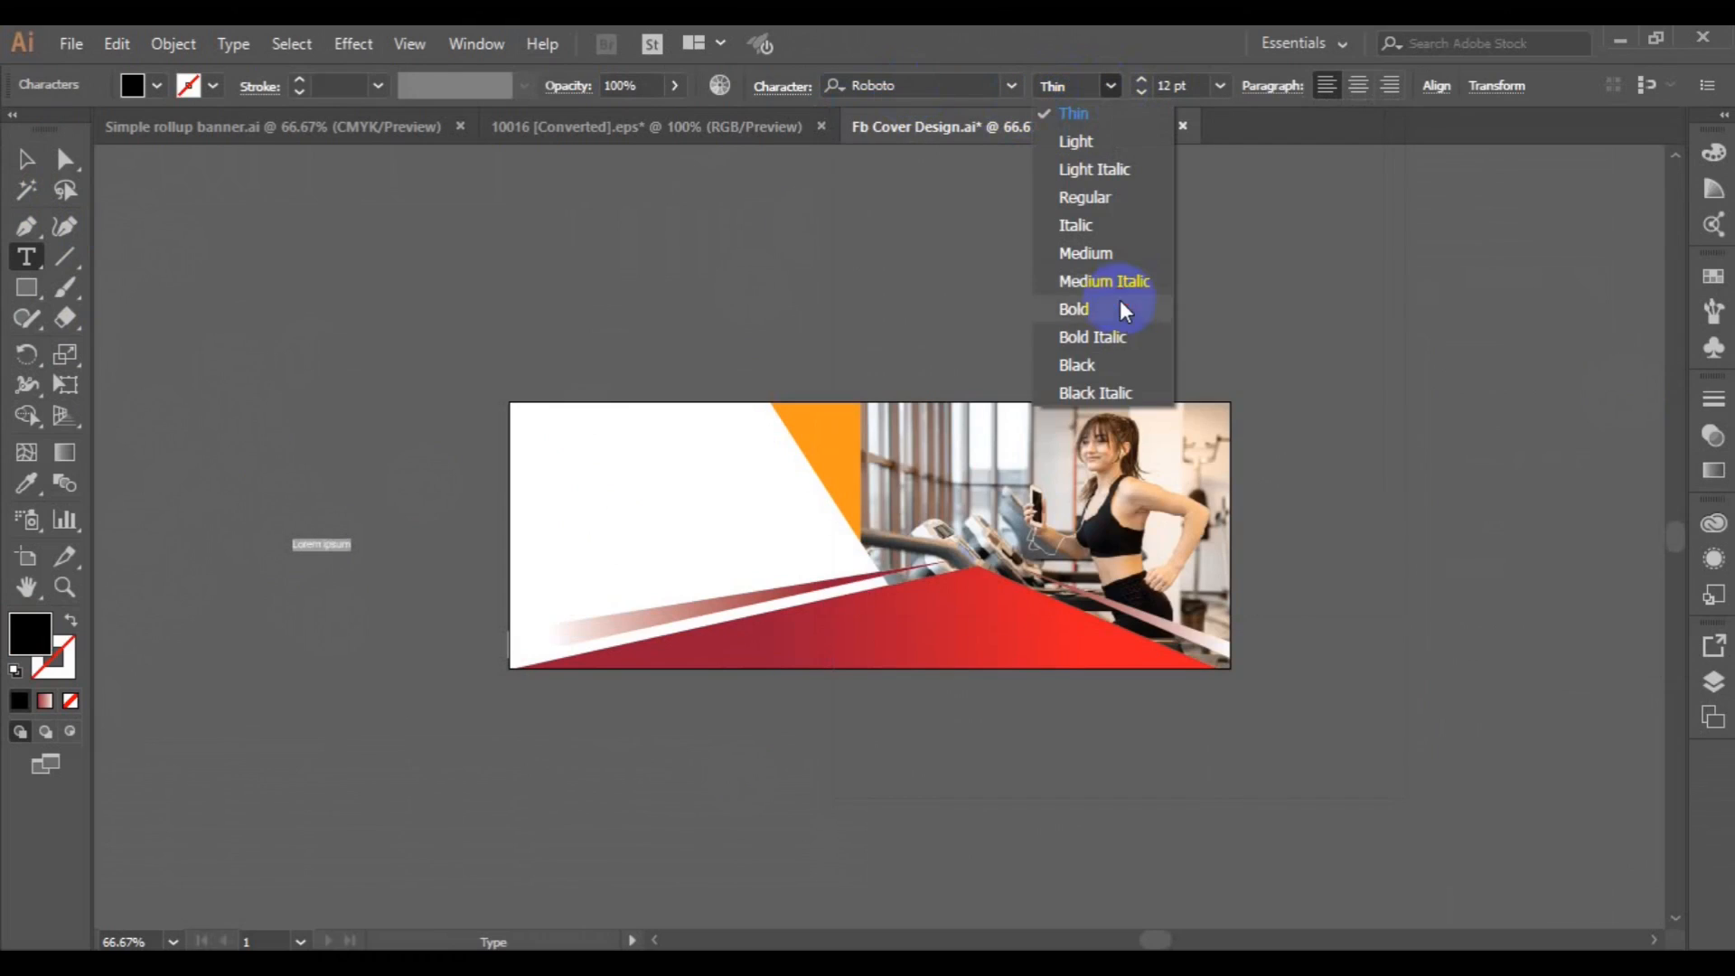
pyautogui.click(1115, 336)
pyautogui.click(1217, 86)
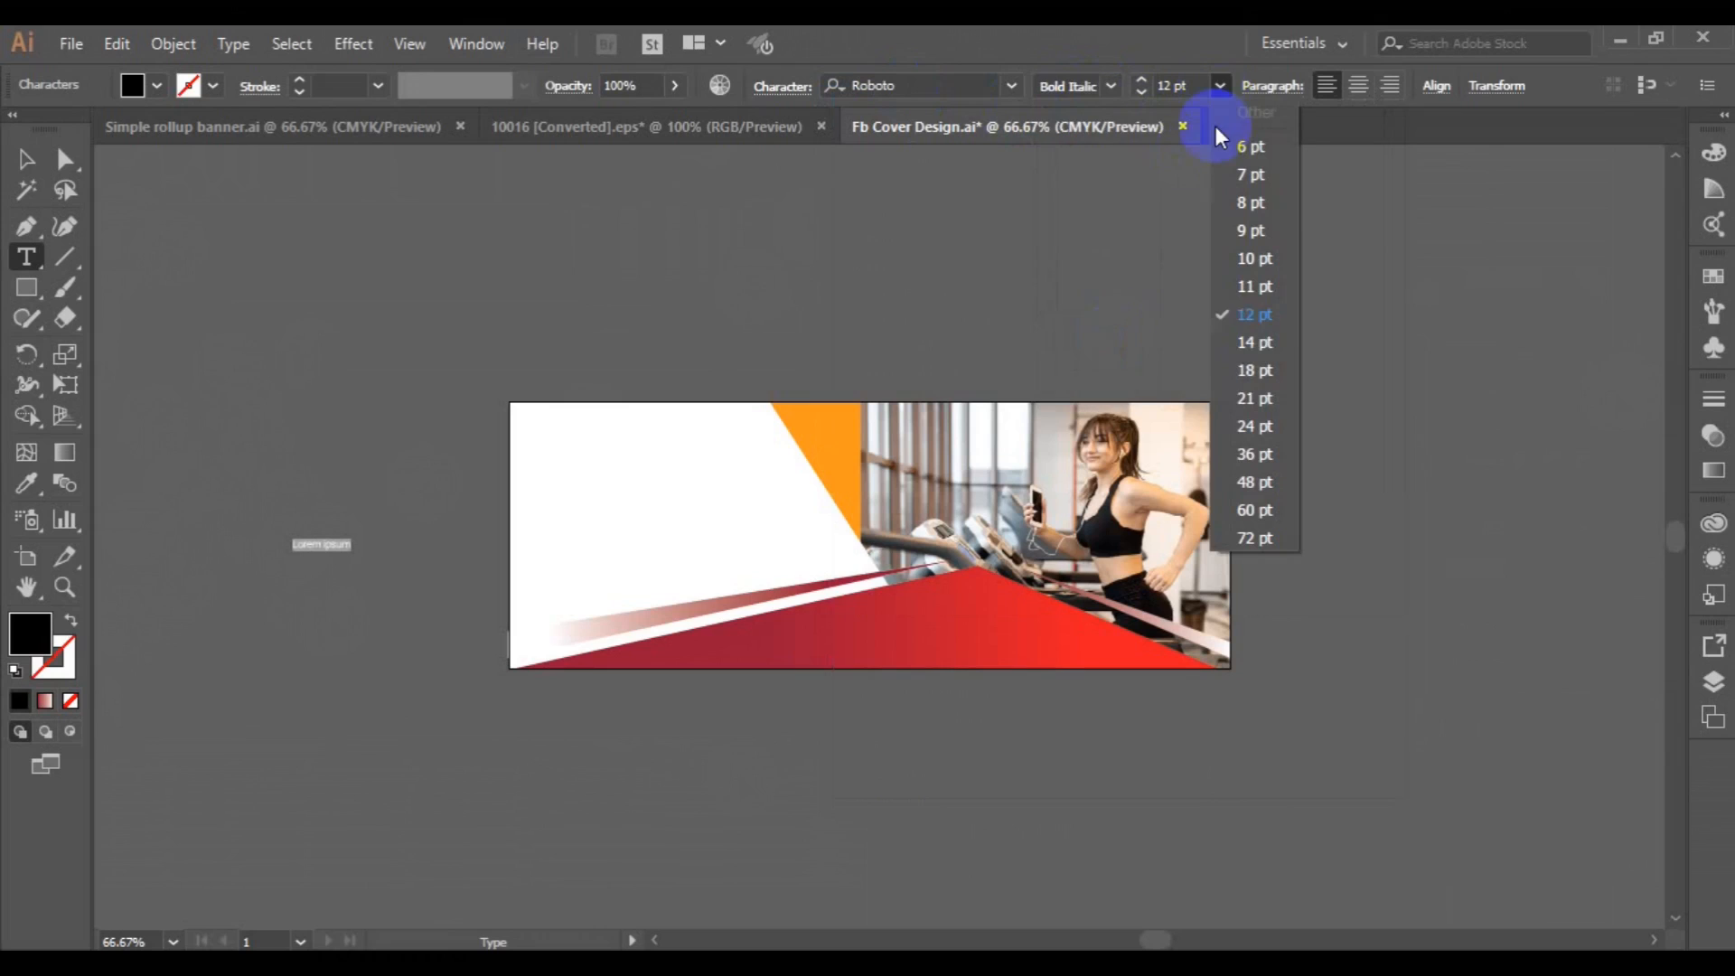
pyautogui.click(1251, 456)
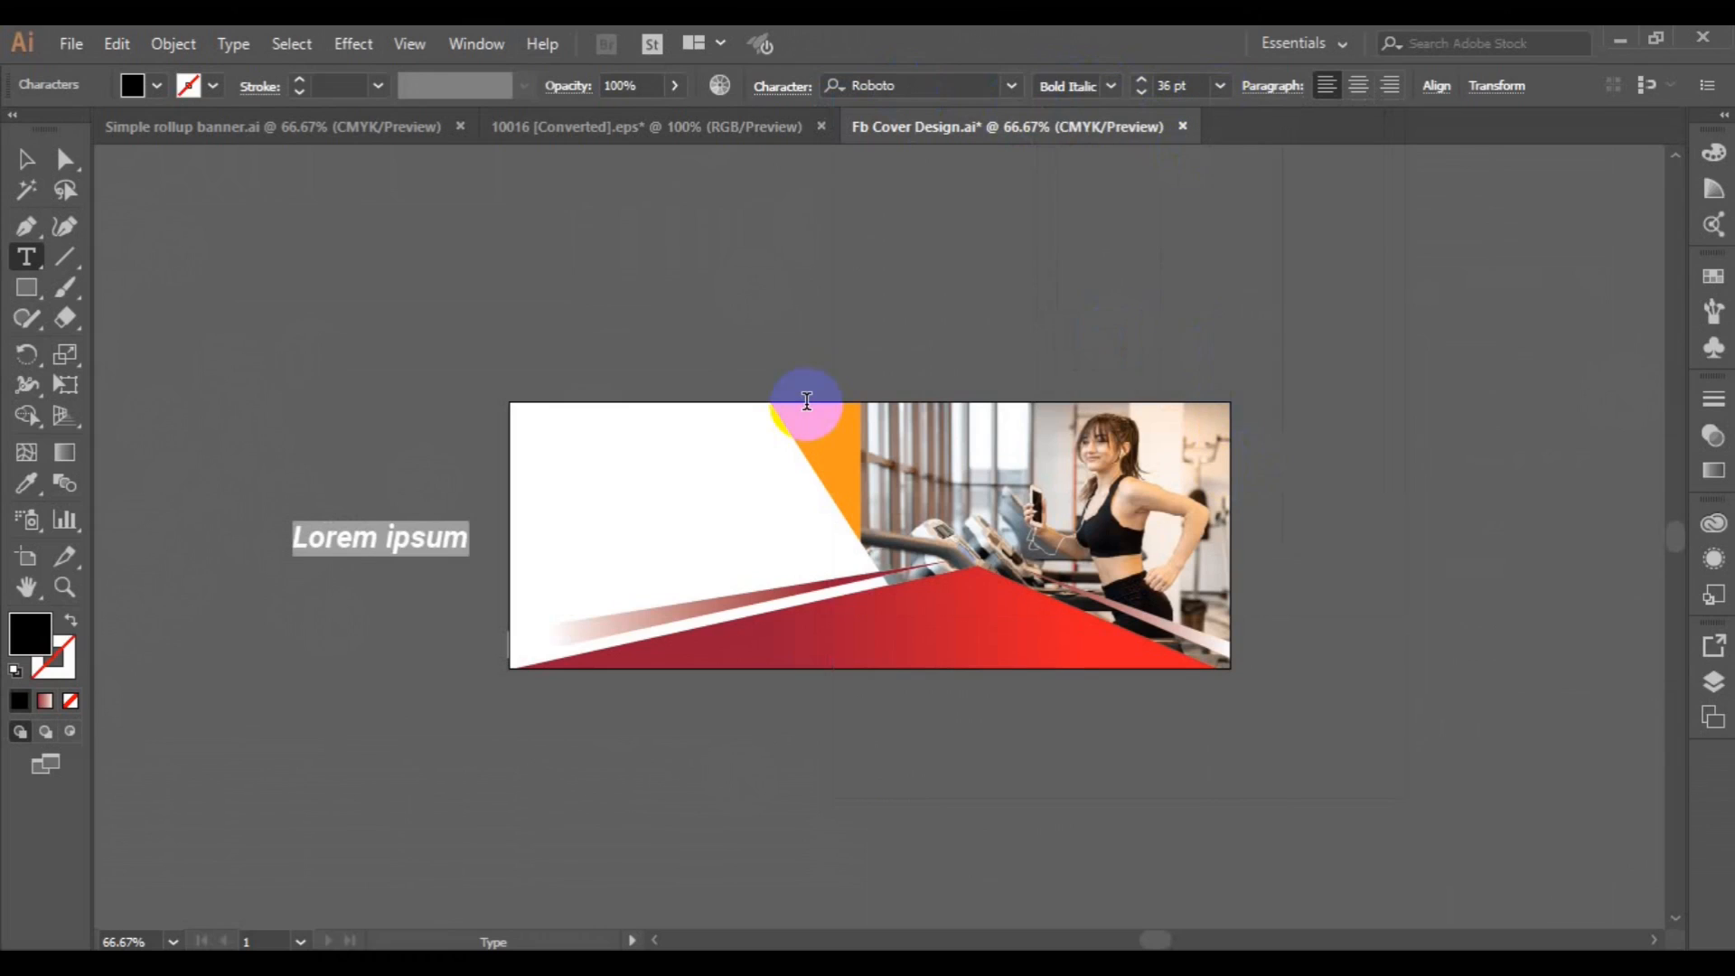
# Write the headline "GET INTO THE SHAPE" on two lines, breaking after "INTO", and finish text editing.
pyautogui.write('GET INTO')
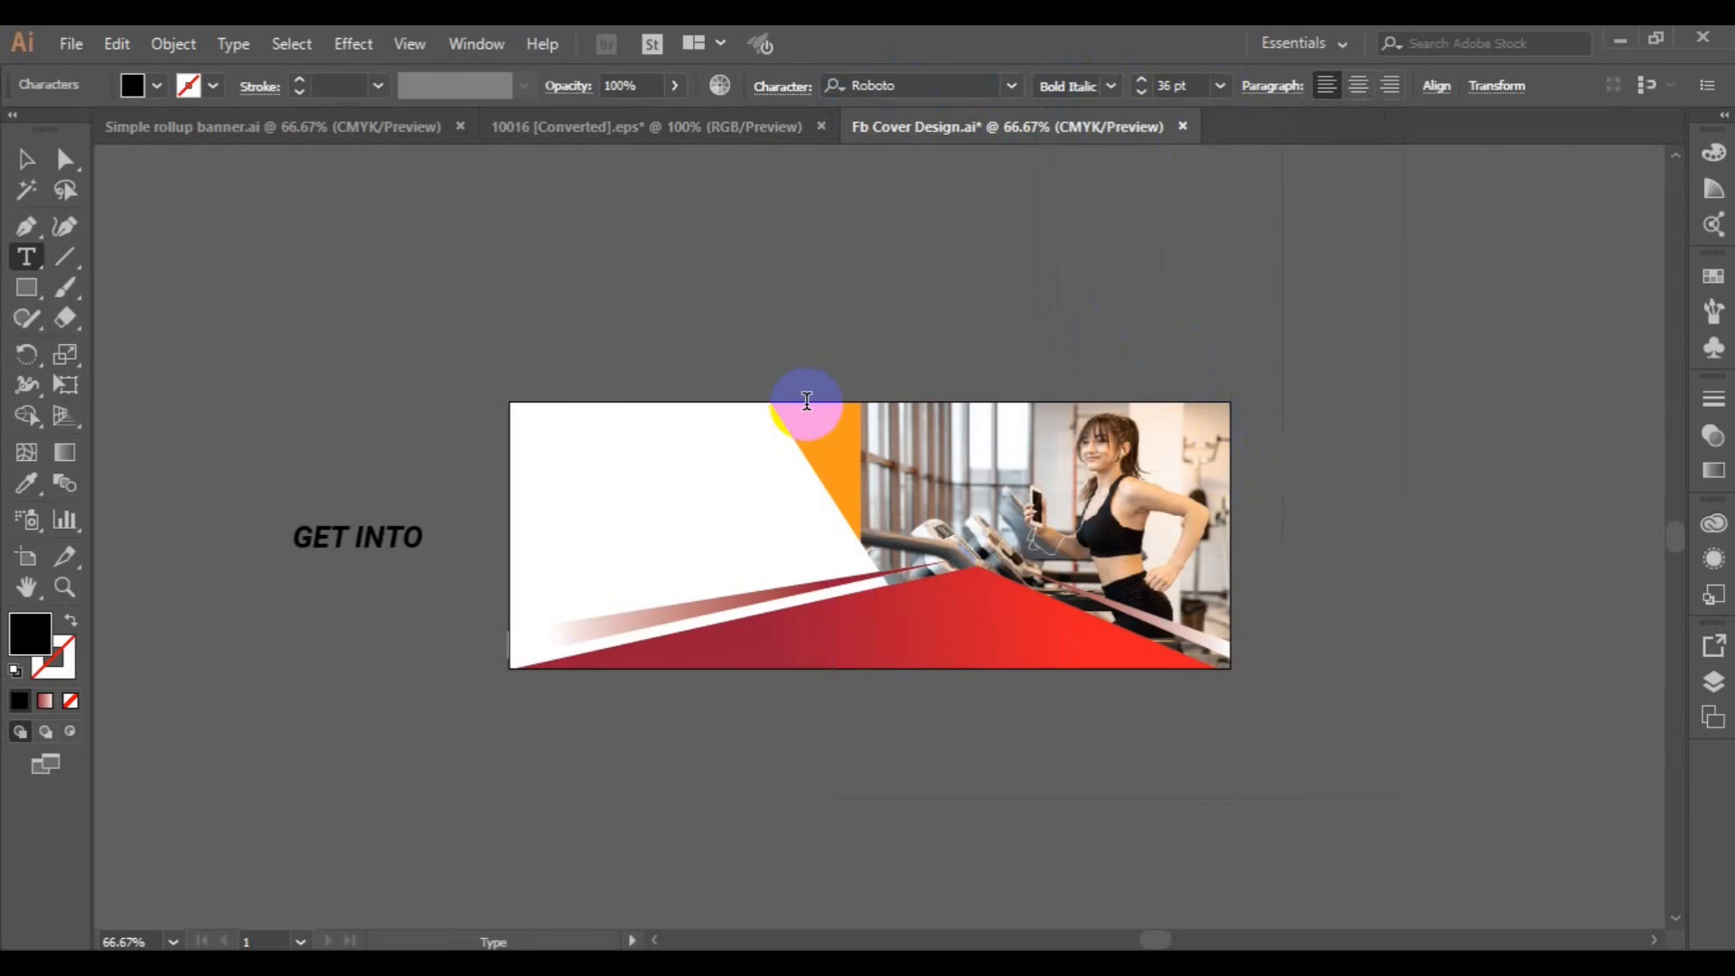
pyautogui.write('SHAPE')
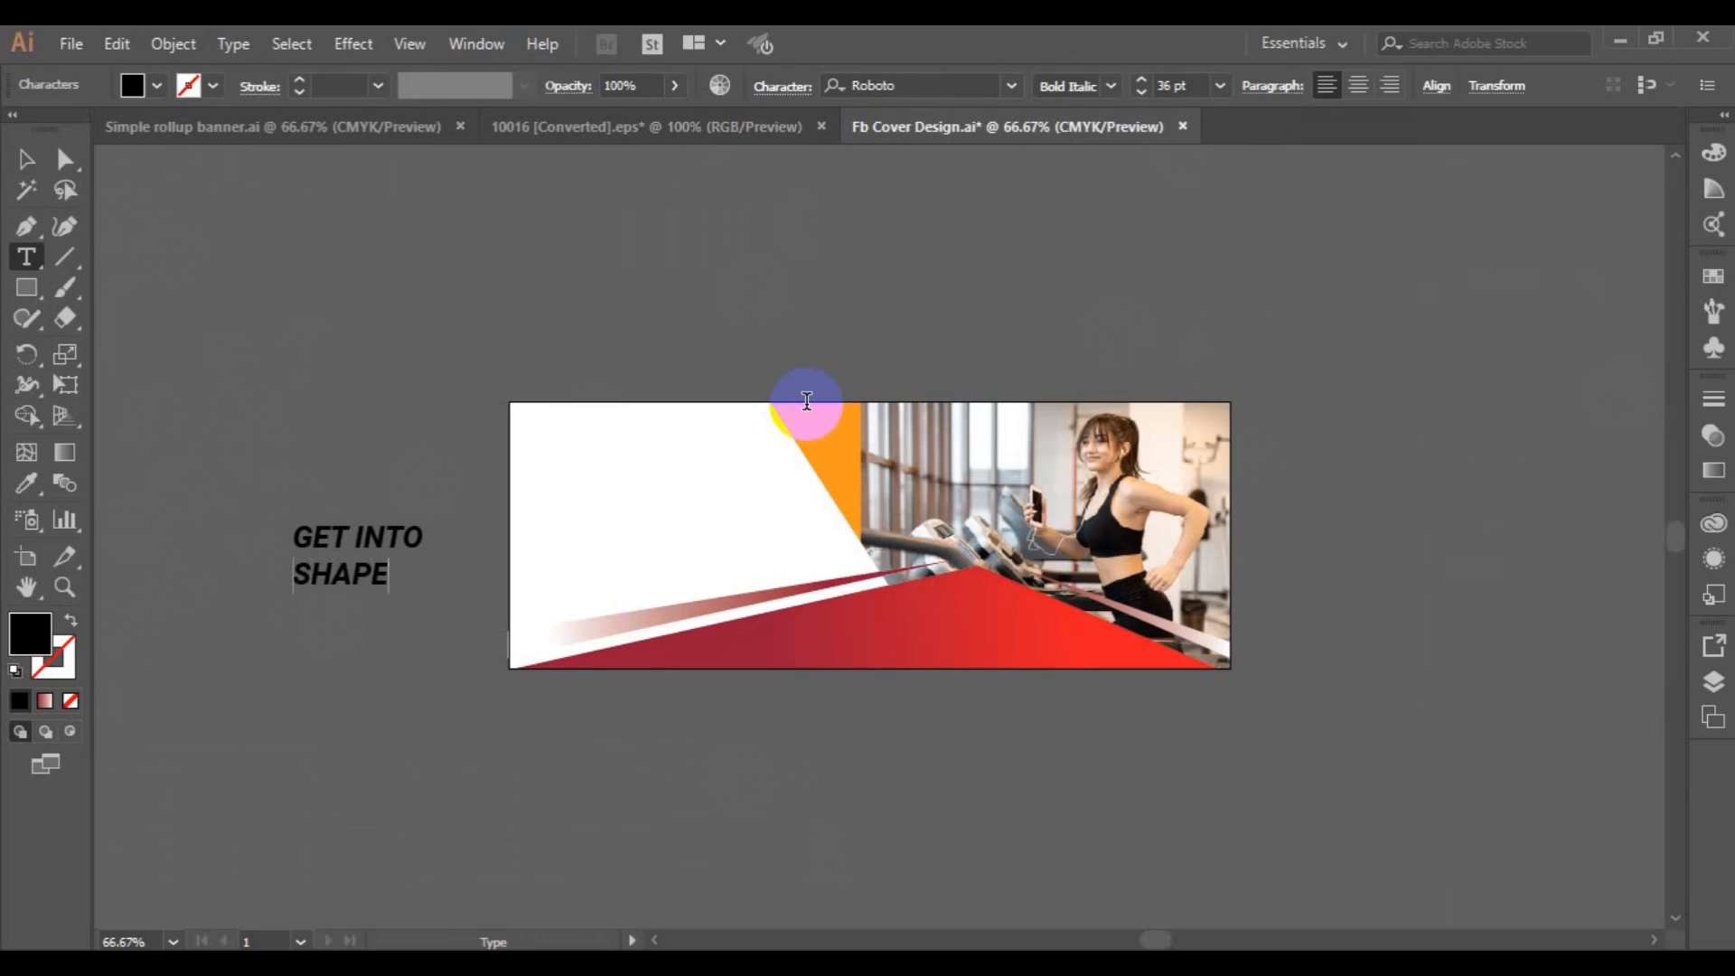
pyautogui.write('THE')
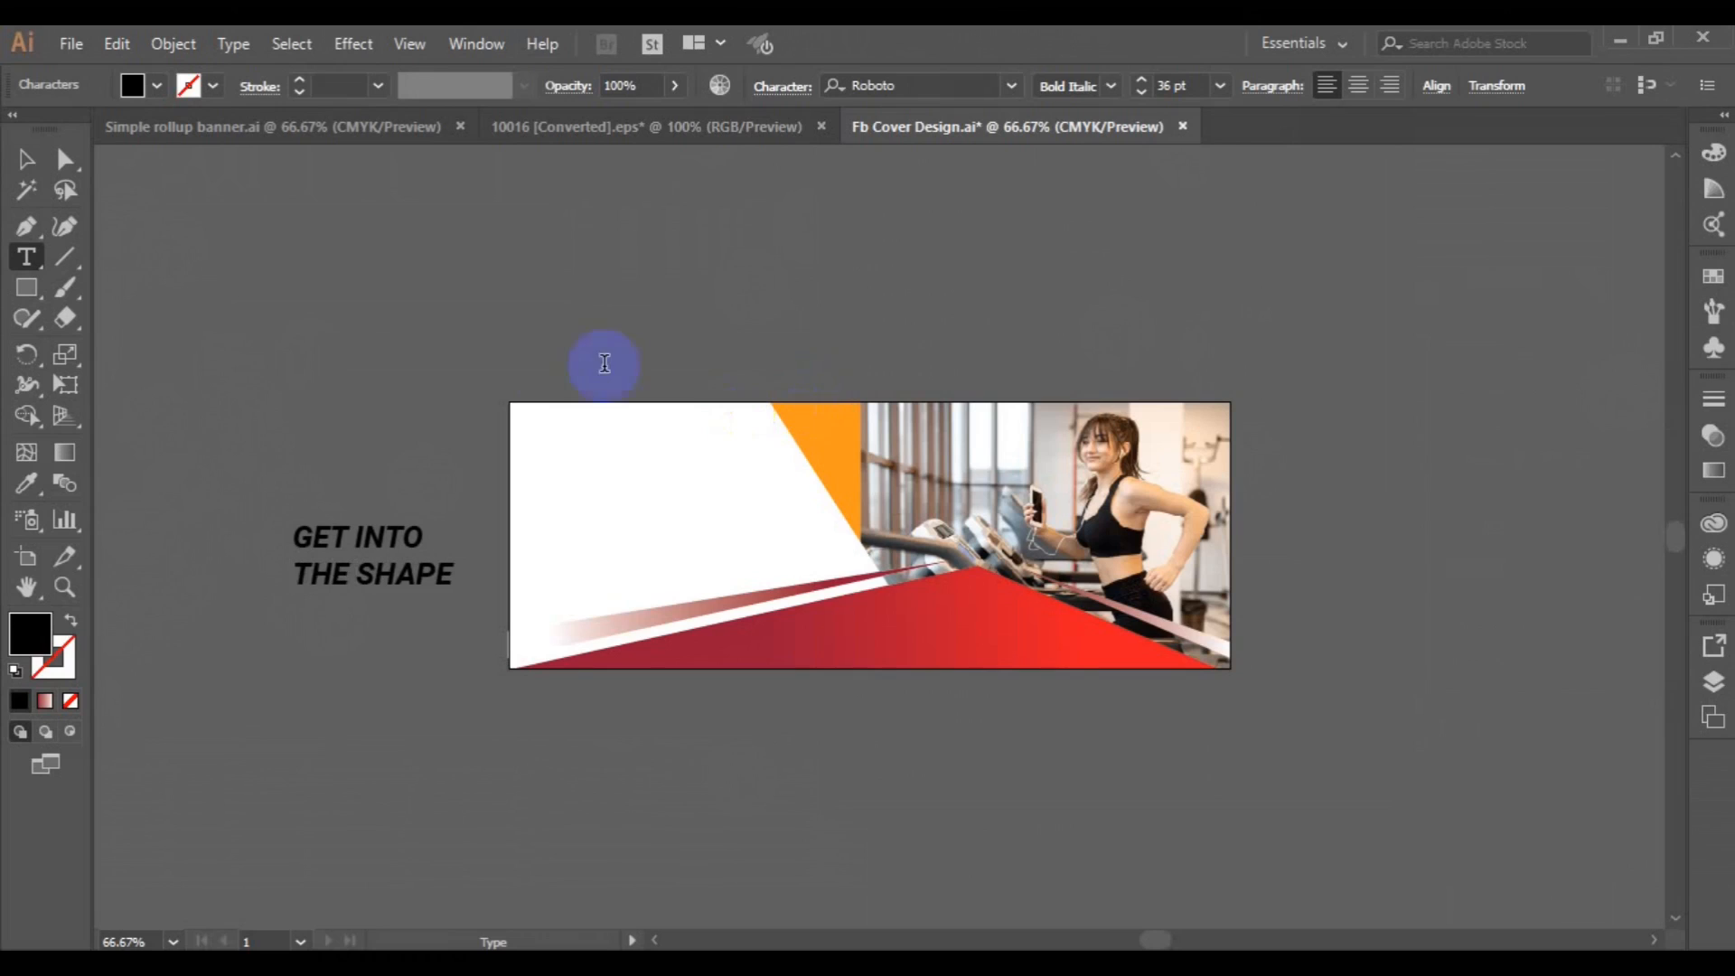
pyautogui.click(26, 159)
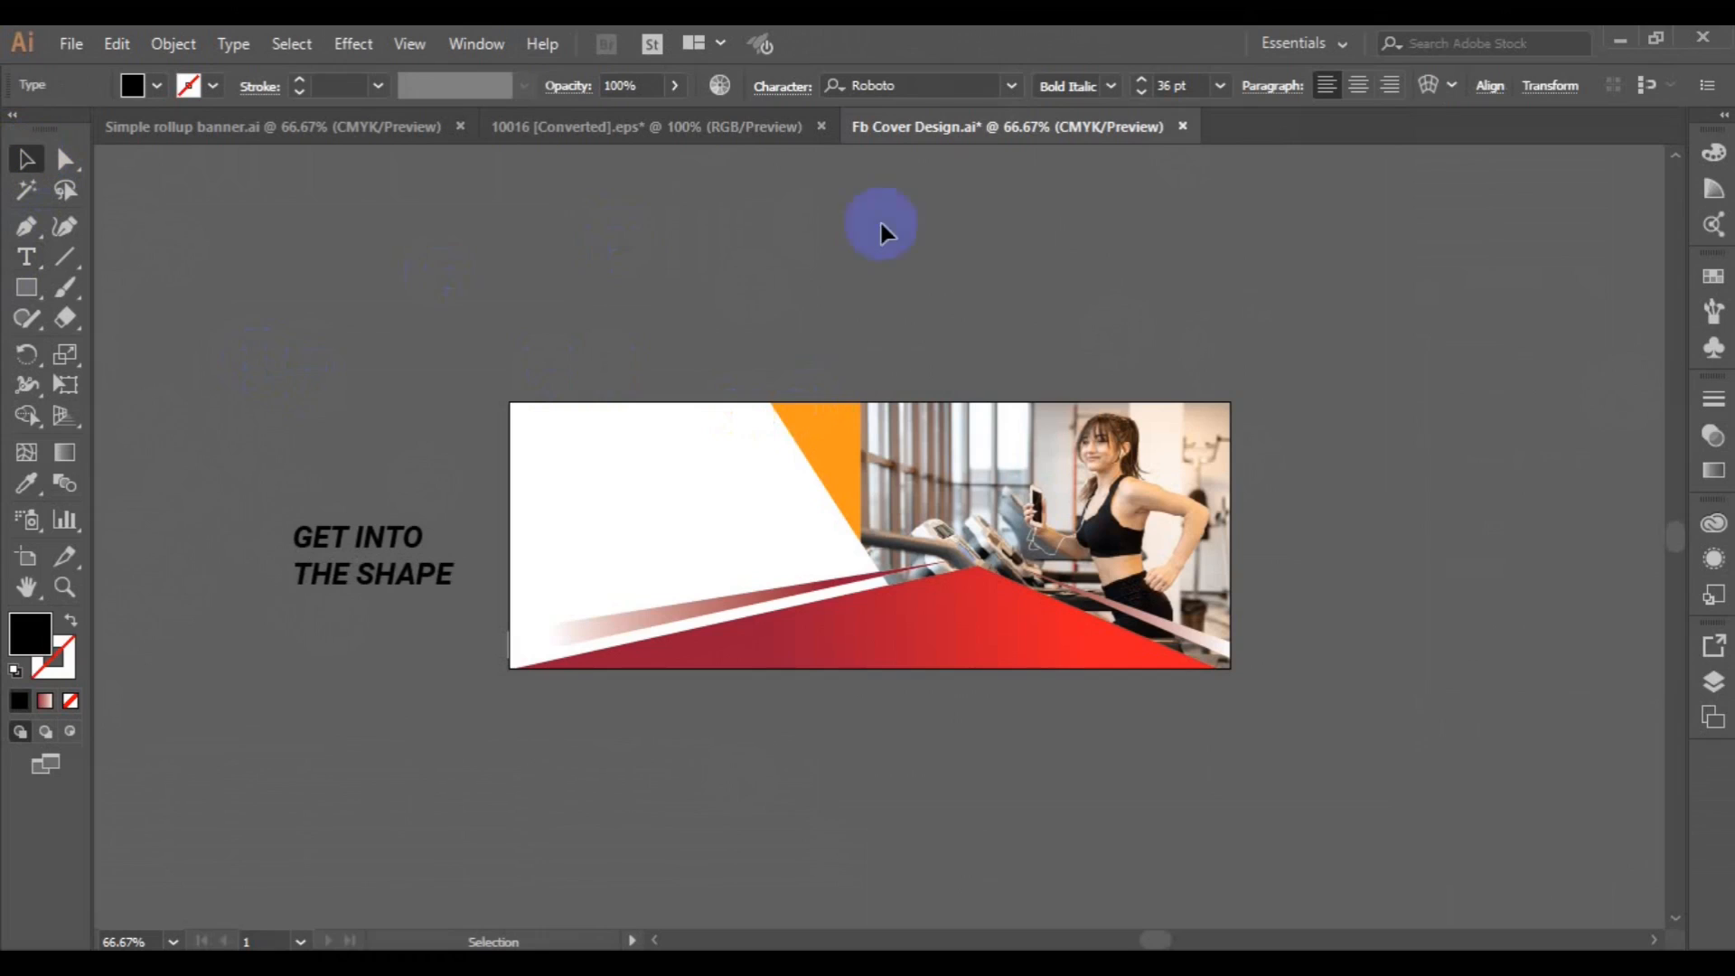
# Center-align the headline at 48 pt and move it onto the upper part of the cover's white area.
pyautogui.click(1359, 86)
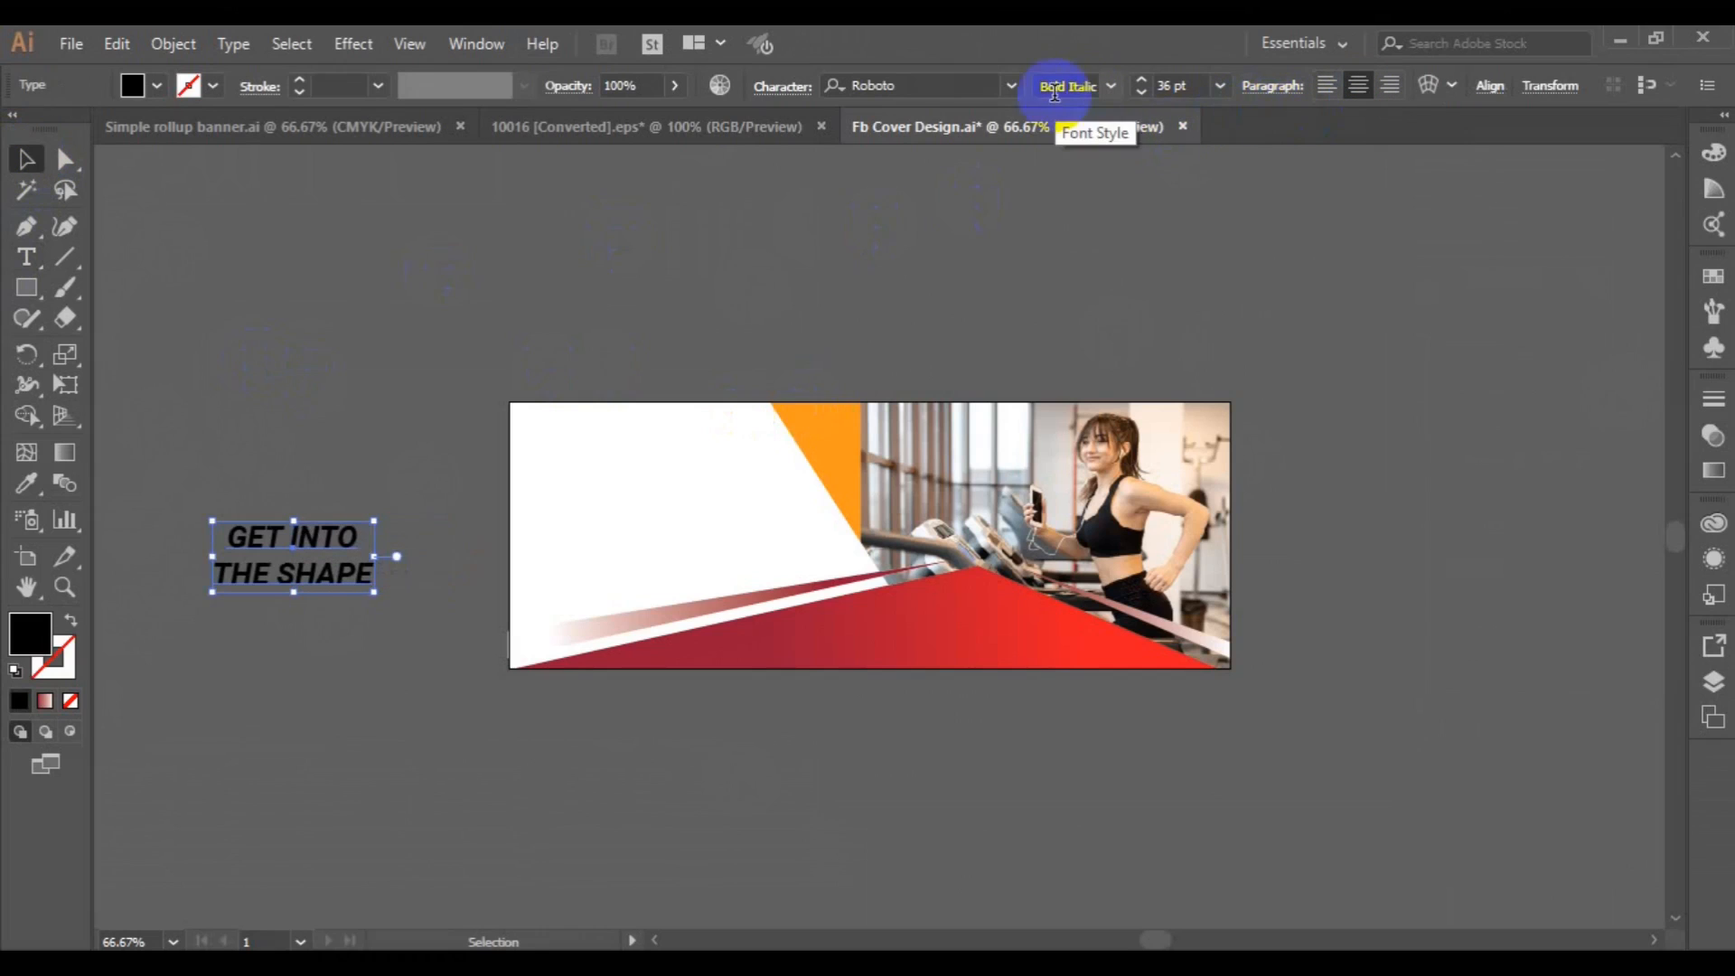
pyautogui.click(1218, 86)
pyautogui.click(1256, 479)
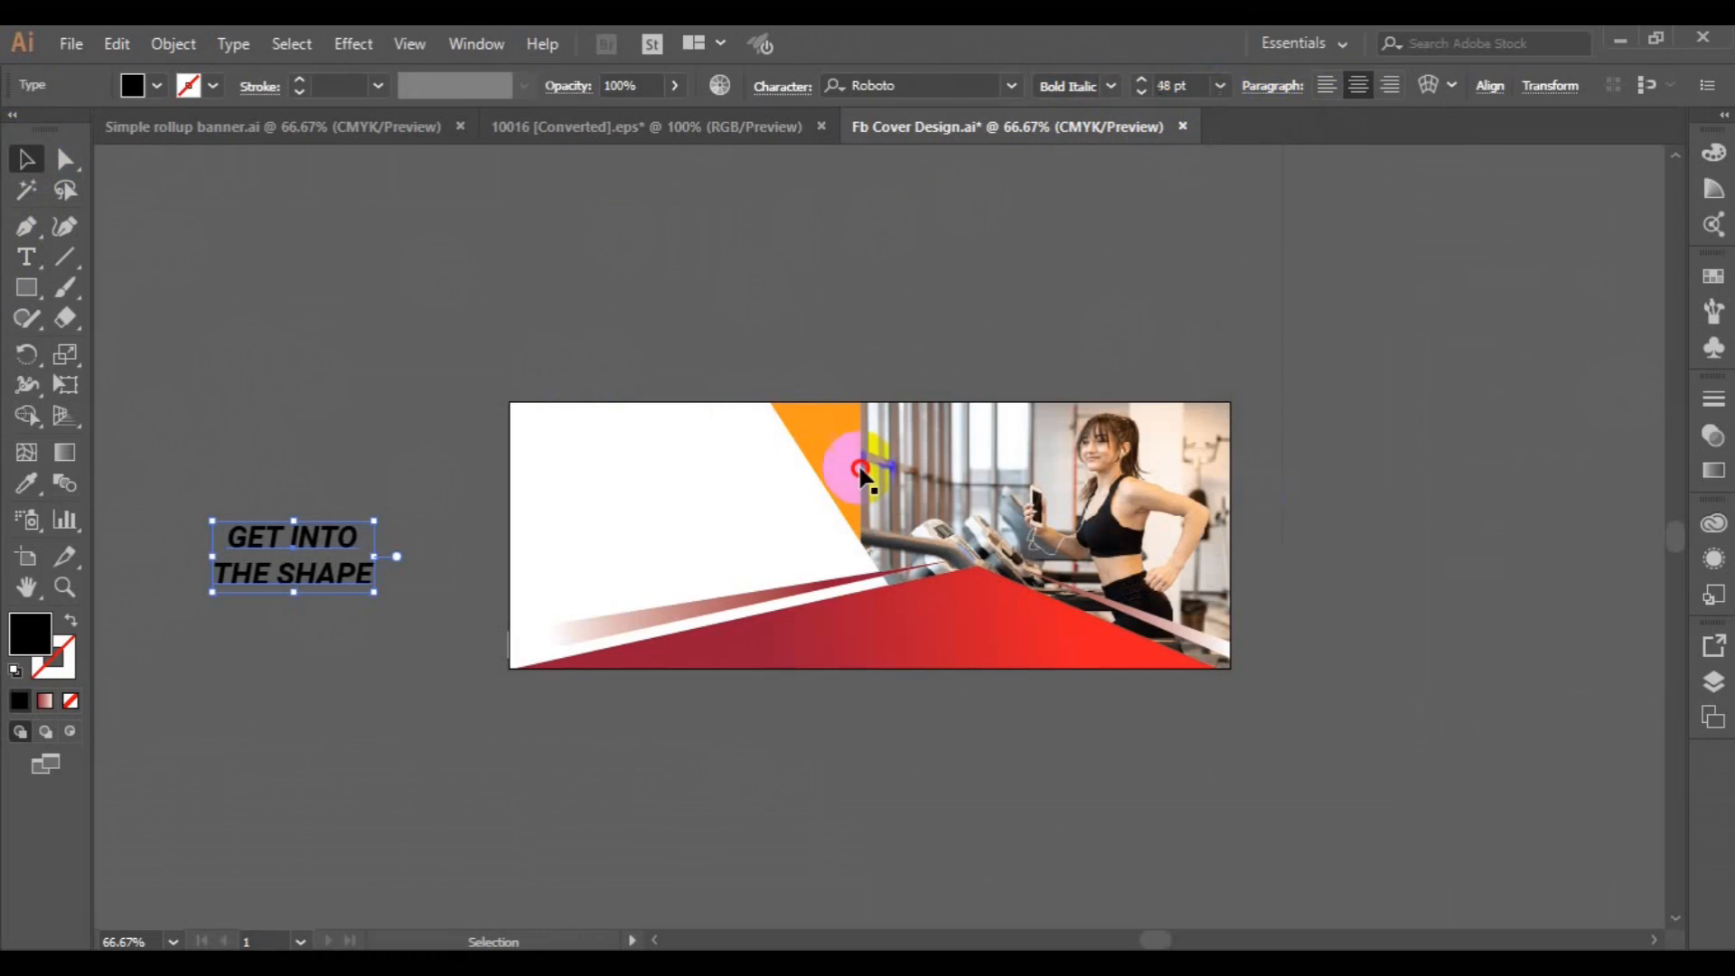
pyautogui.moveTo(293, 551); pyautogui.dragTo(635, 465)
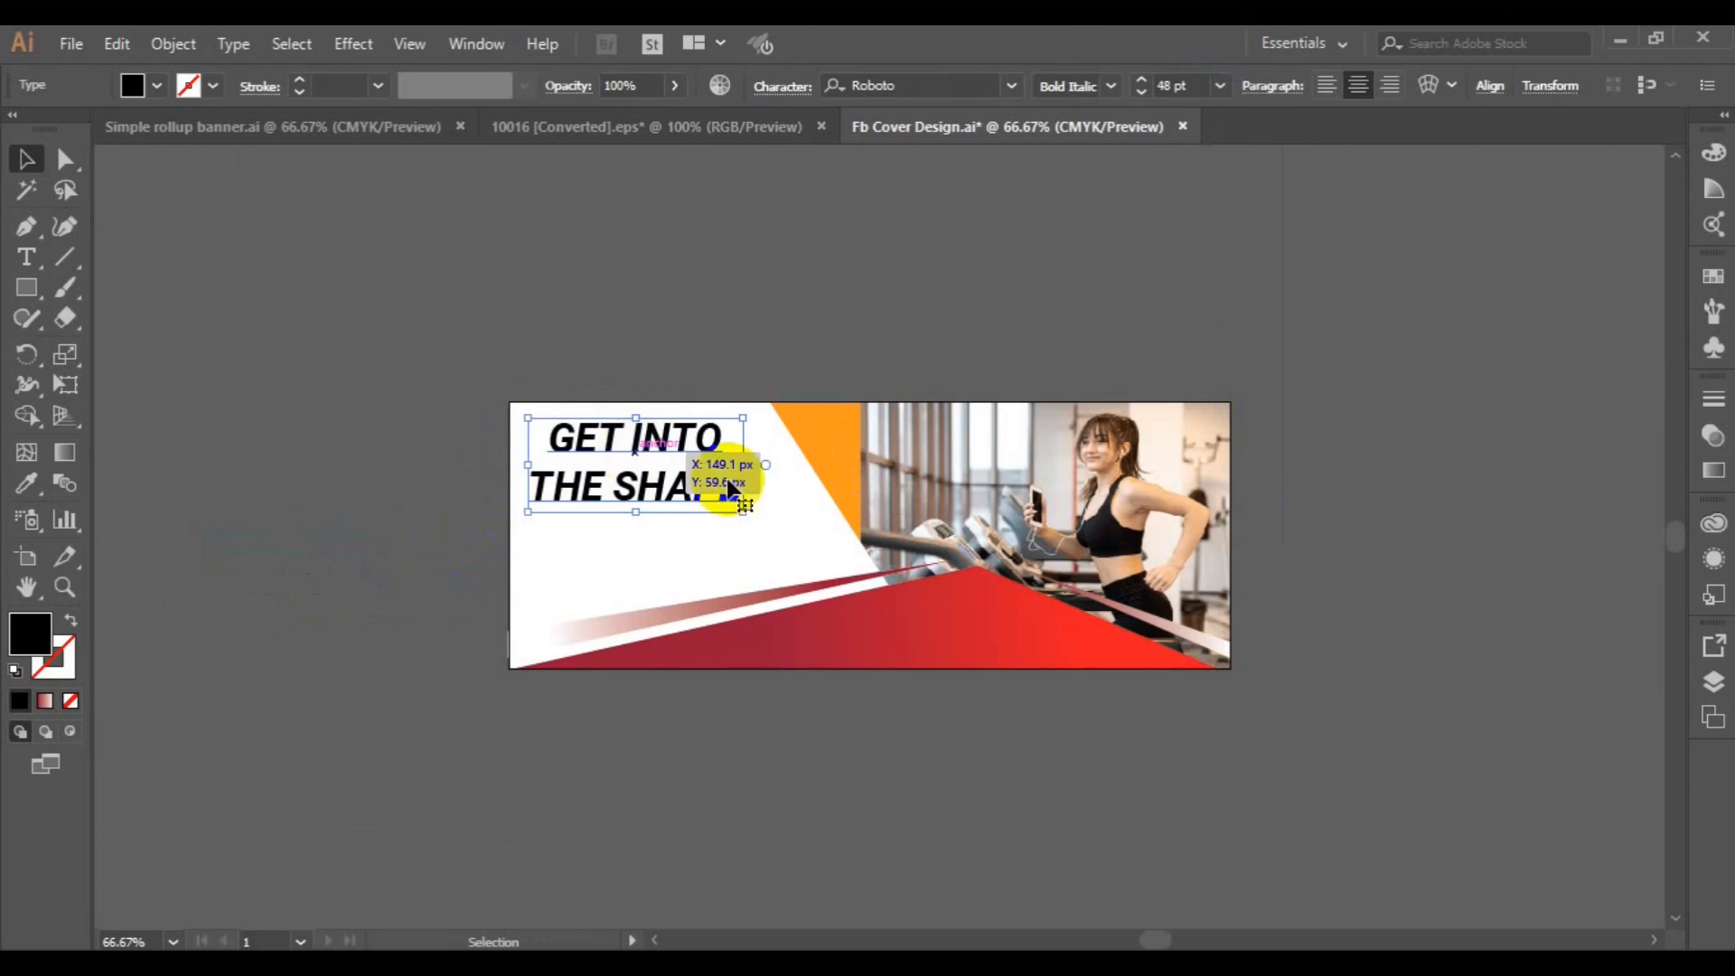
# Reduce the headline's font size, trying 21 pt before 24 pt, and deselect it.
pyautogui.click(1219, 85)
pyautogui.click(1288, 398)
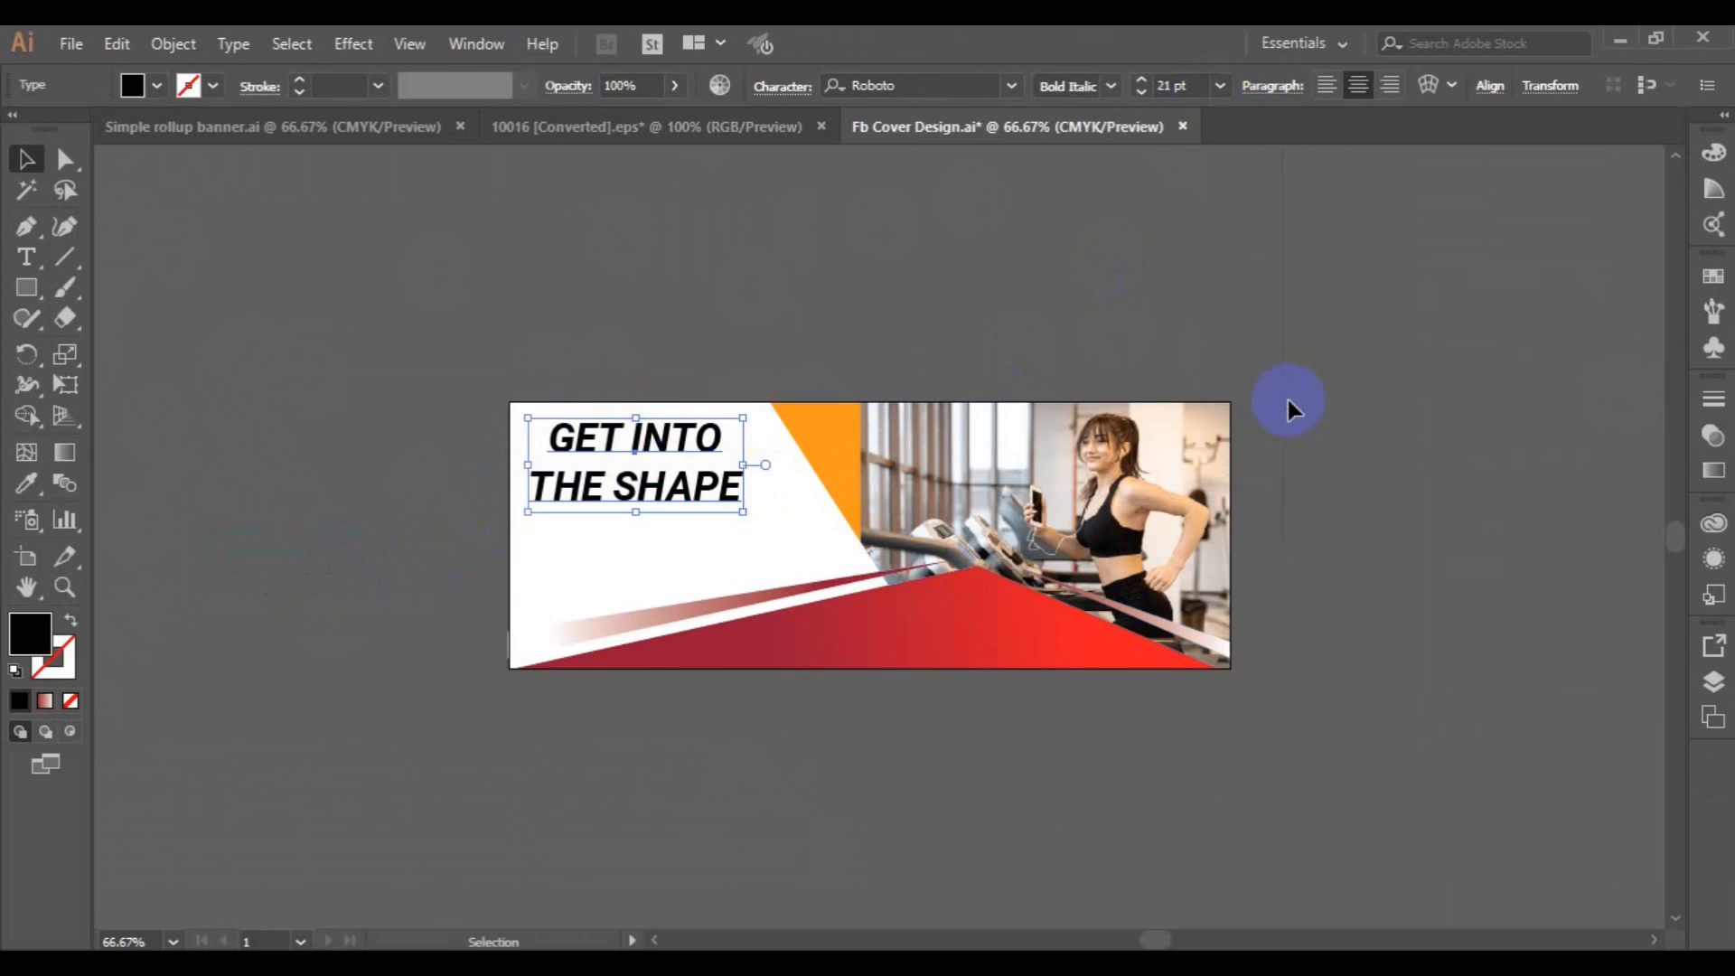
pyautogui.click(1220, 87)
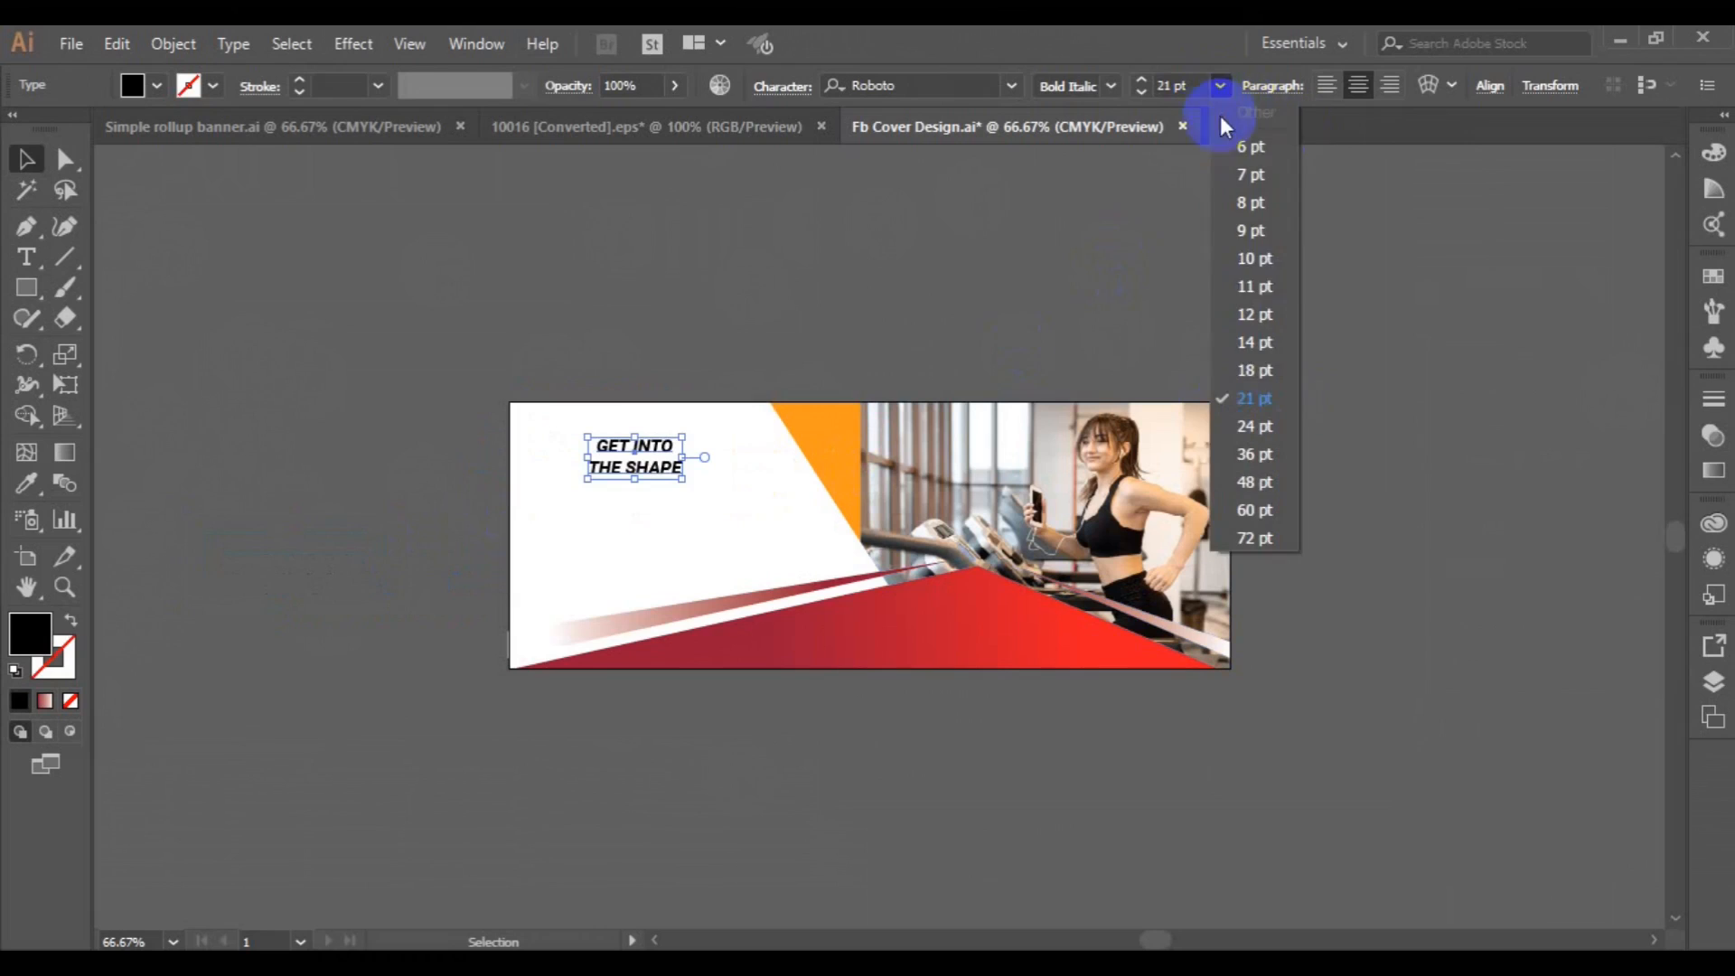
pyautogui.click(1262, 423)
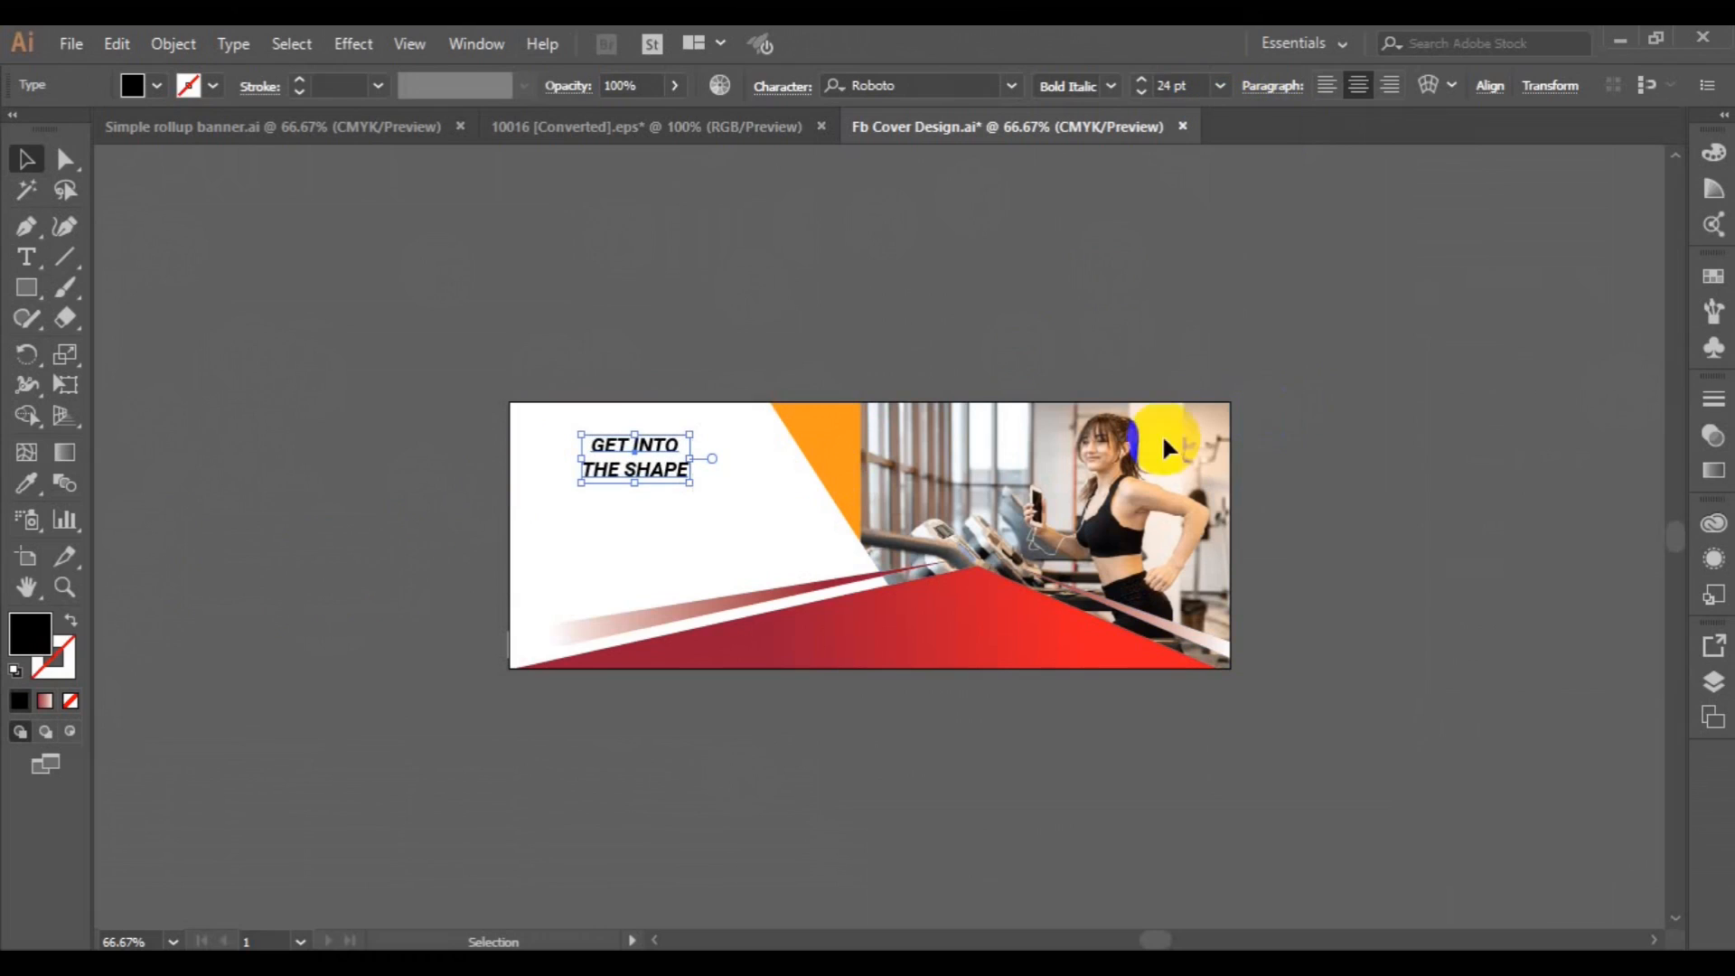
pyautogui.click(409, 437)
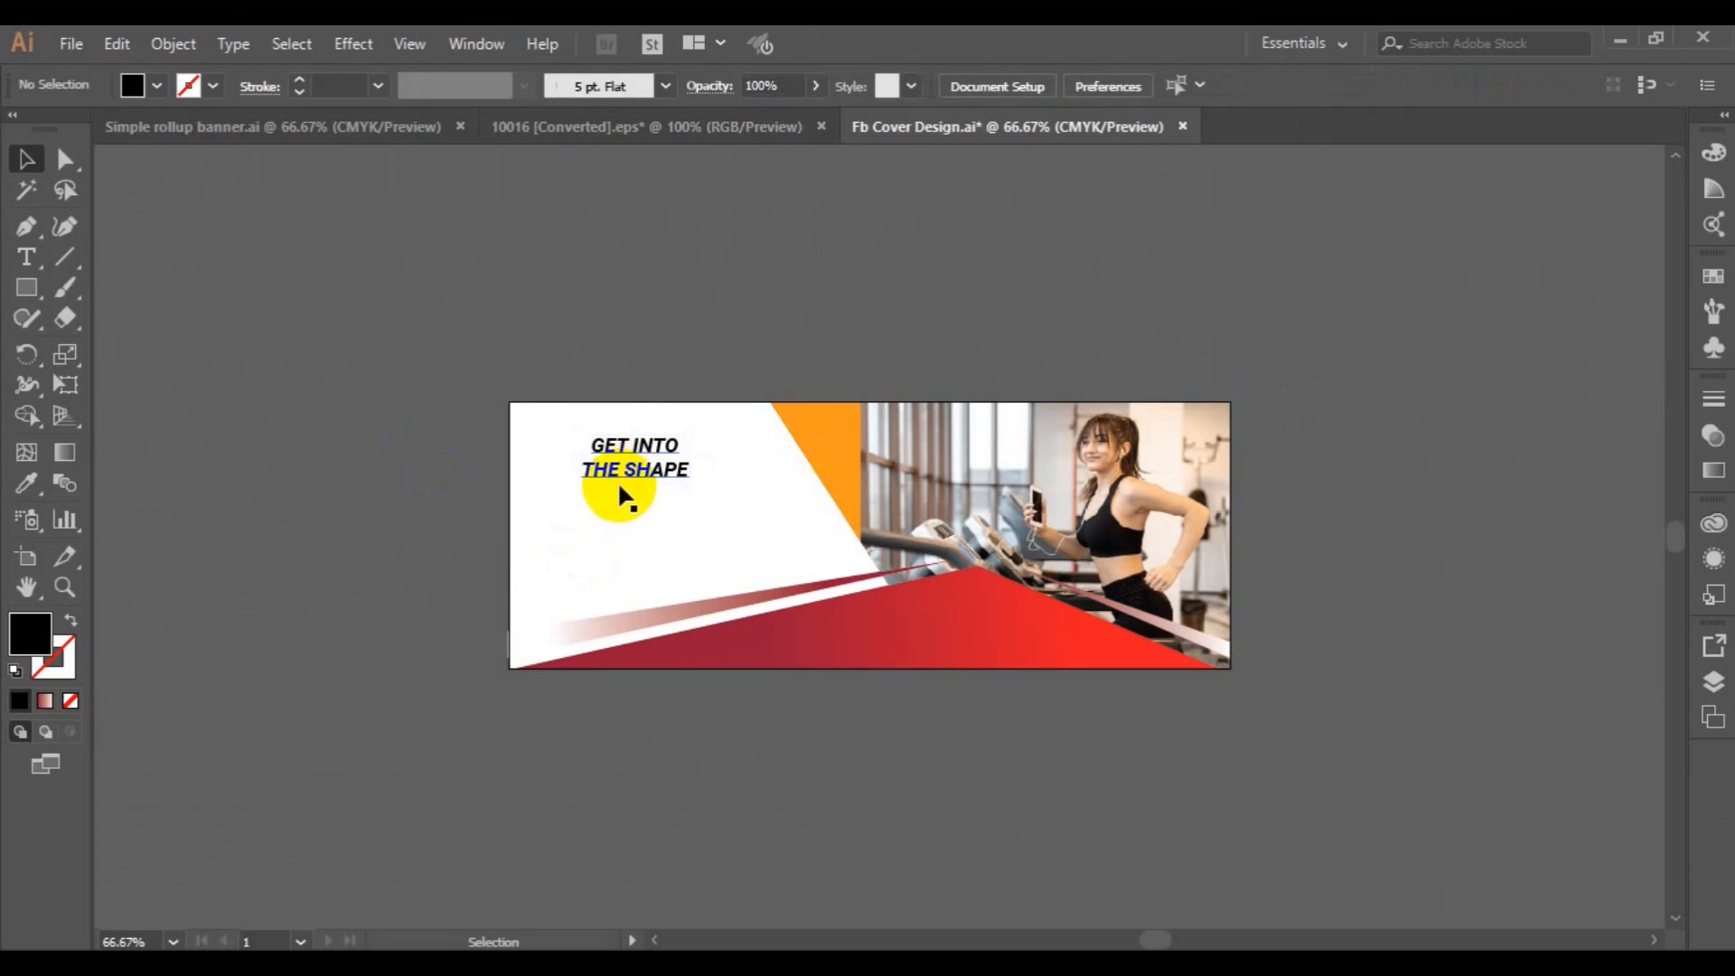
# Draw a small rectangle on the empty canvas left of the artboard and sample the bottom shape's red gradient onto it.
pyautogui.click(26, 287)
pyautogui.moveTo(154, 419)
pyautogui.mouseDown()
pyautogui.moveTo(301, 512)
pyautogui.moveTo(289, 504)
pyautogui.mouseUp()
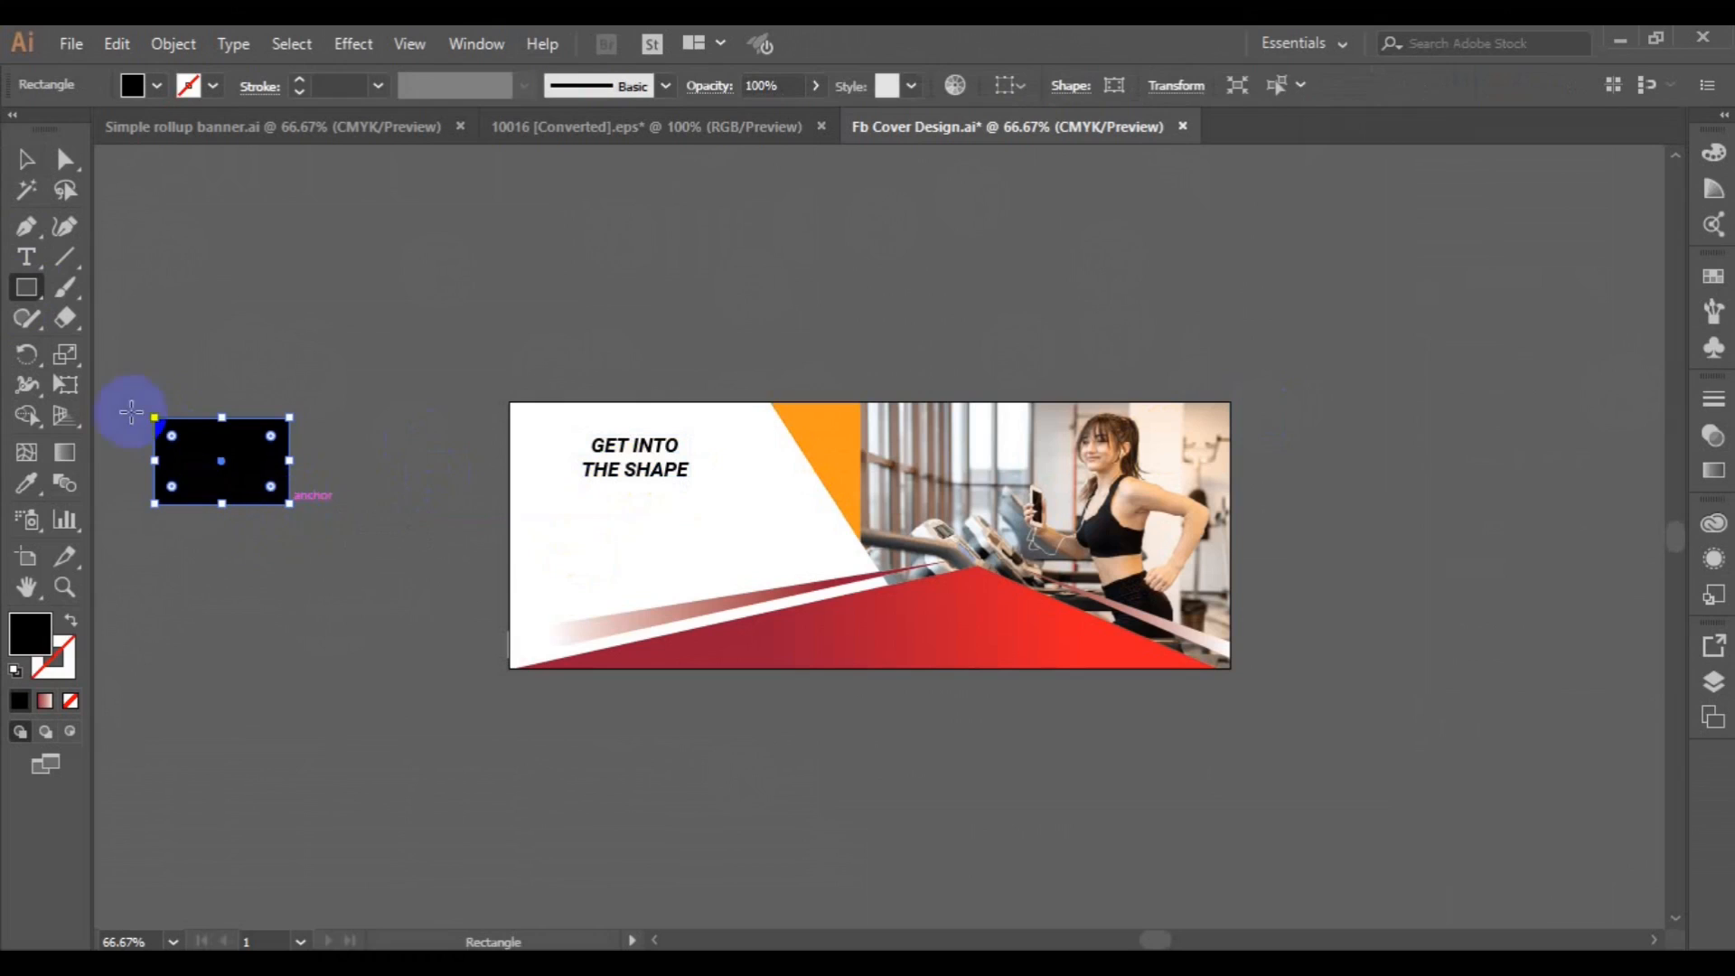
pyautogui.click(29, 483)
pyautogui.click(840, 641)
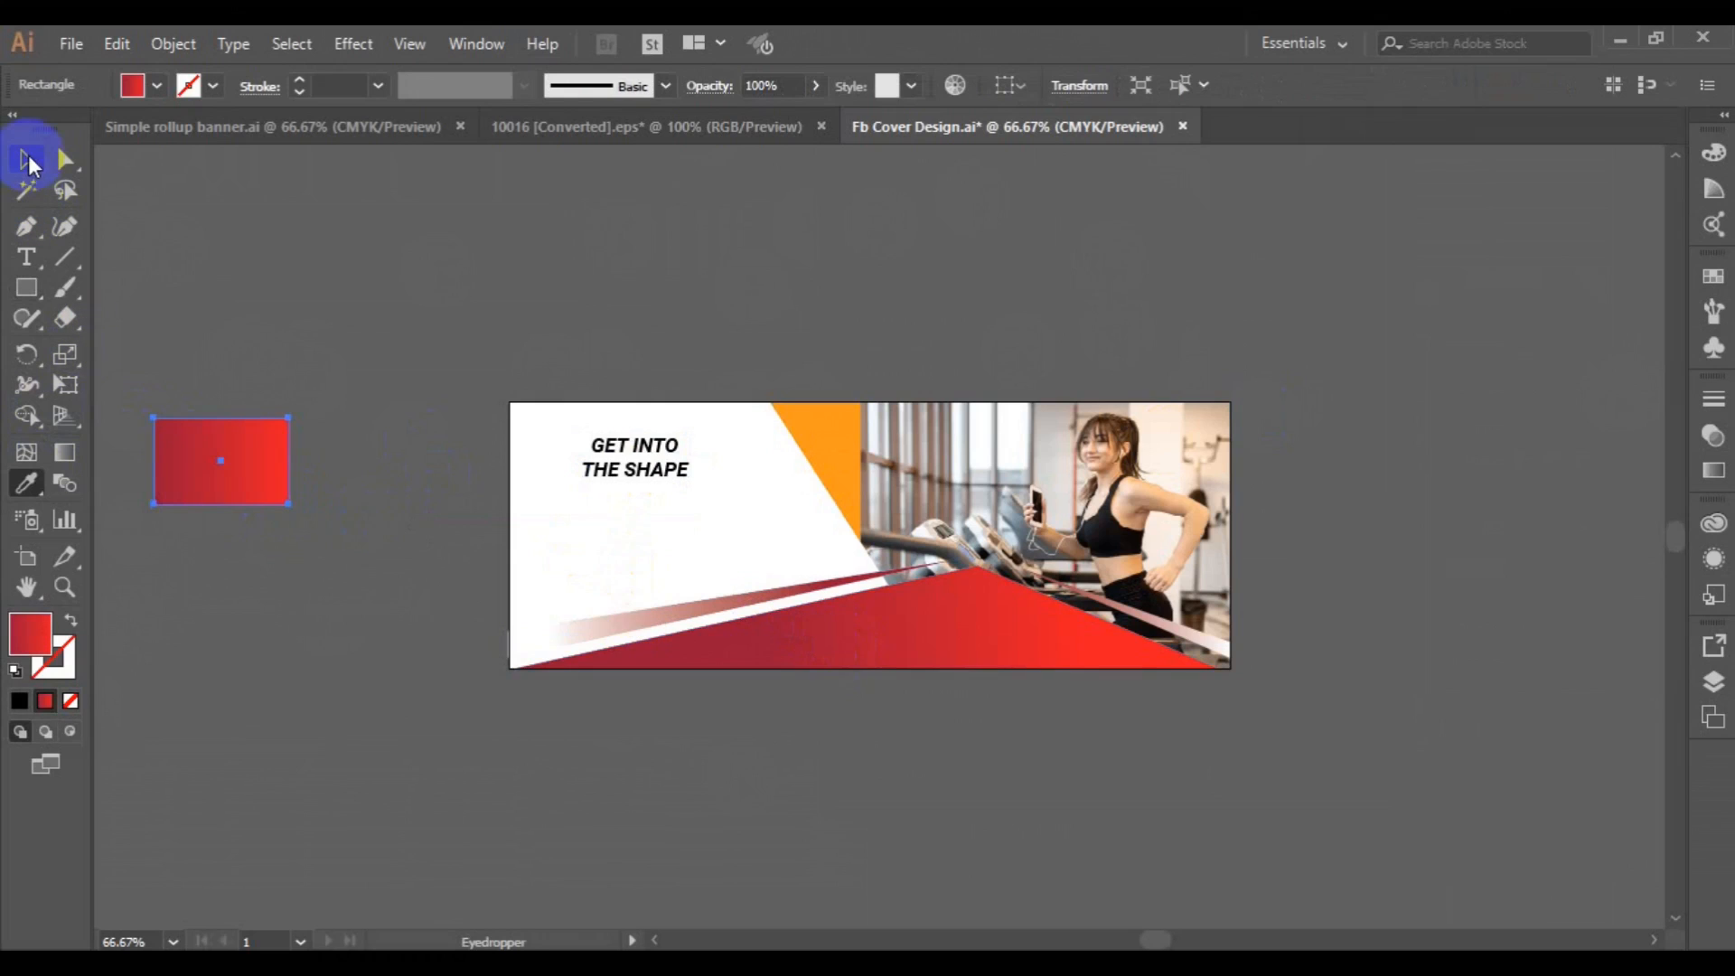
# Set the "GET INTO THE SHAPE" headline's font size to 30 pt.
pyautogui.click(29, 161)
pyautogui.click(600, 474)
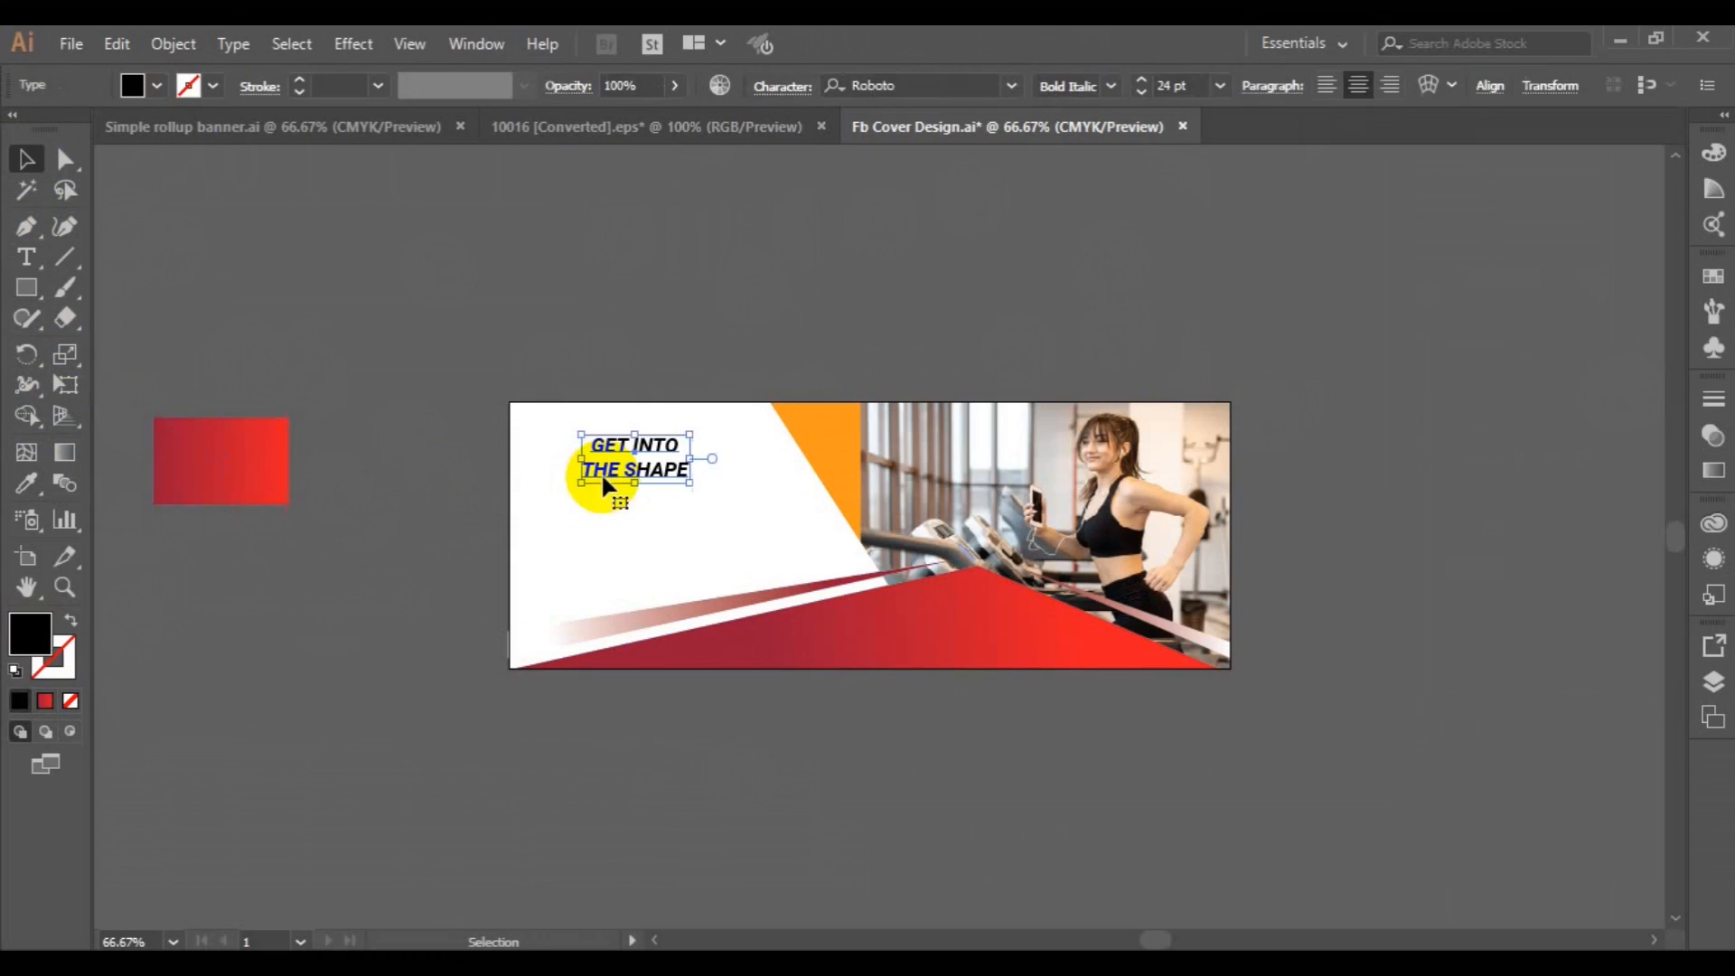
pyautogui.click(1219, 87)
pyautogui.click(1261, 456)
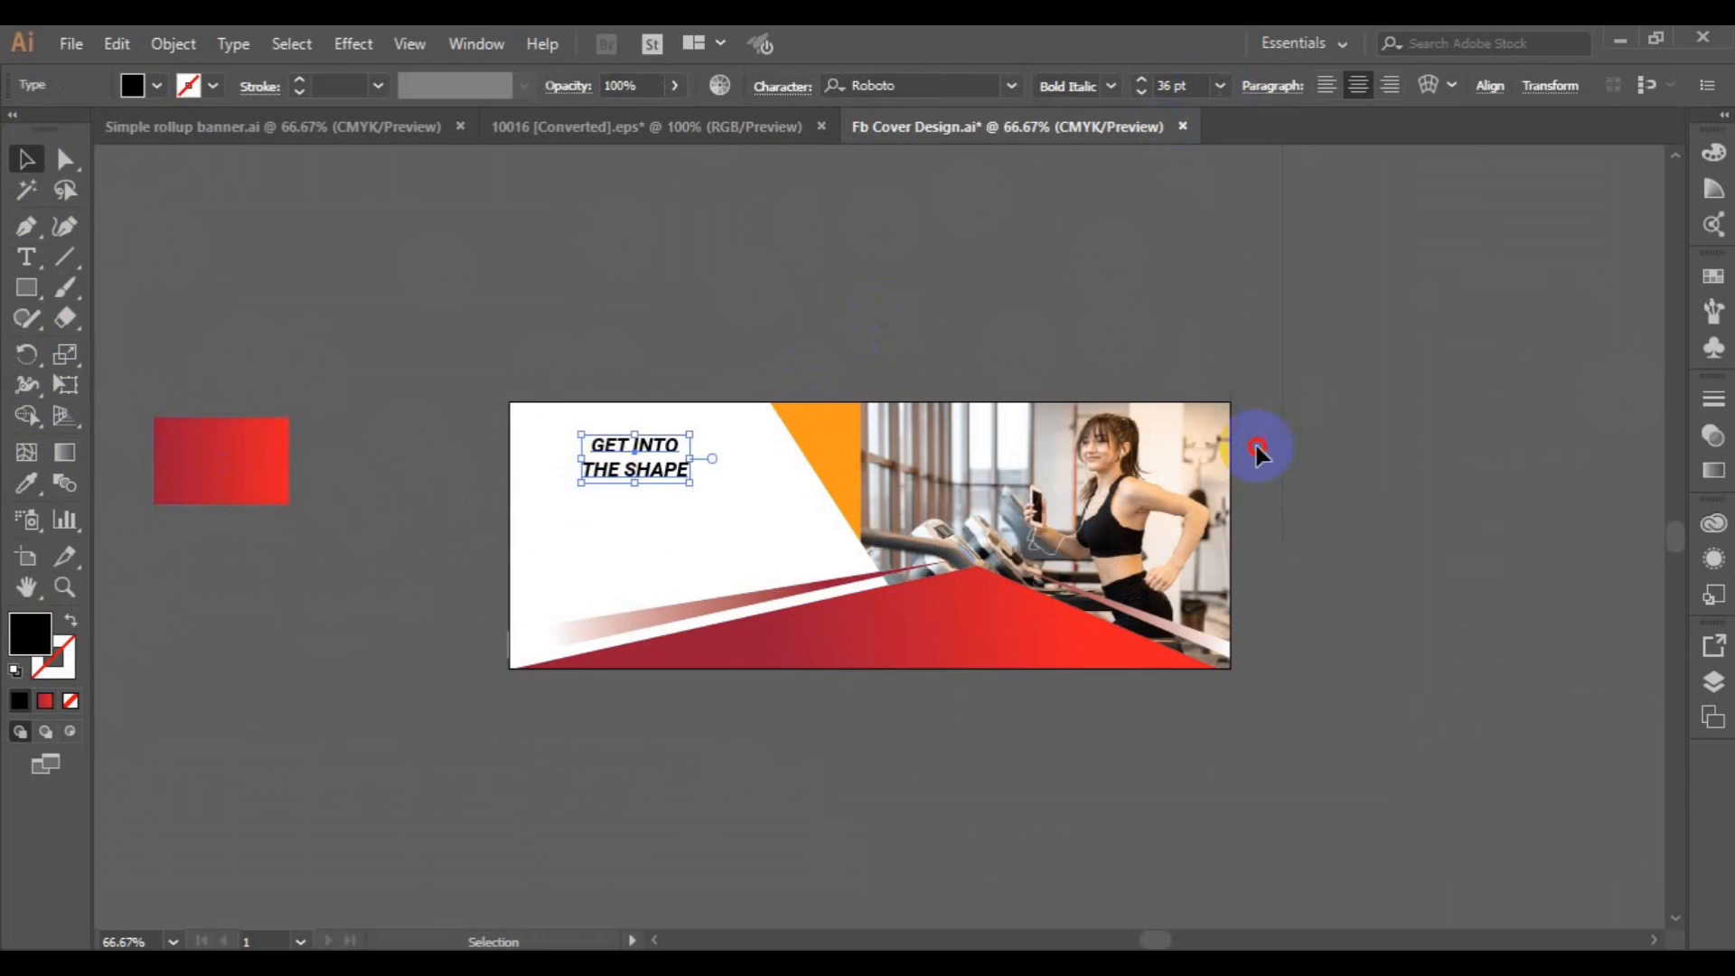
pyautogui.click(1166, 88)
pyautogui.write('30')
pyautogui.press('Return')
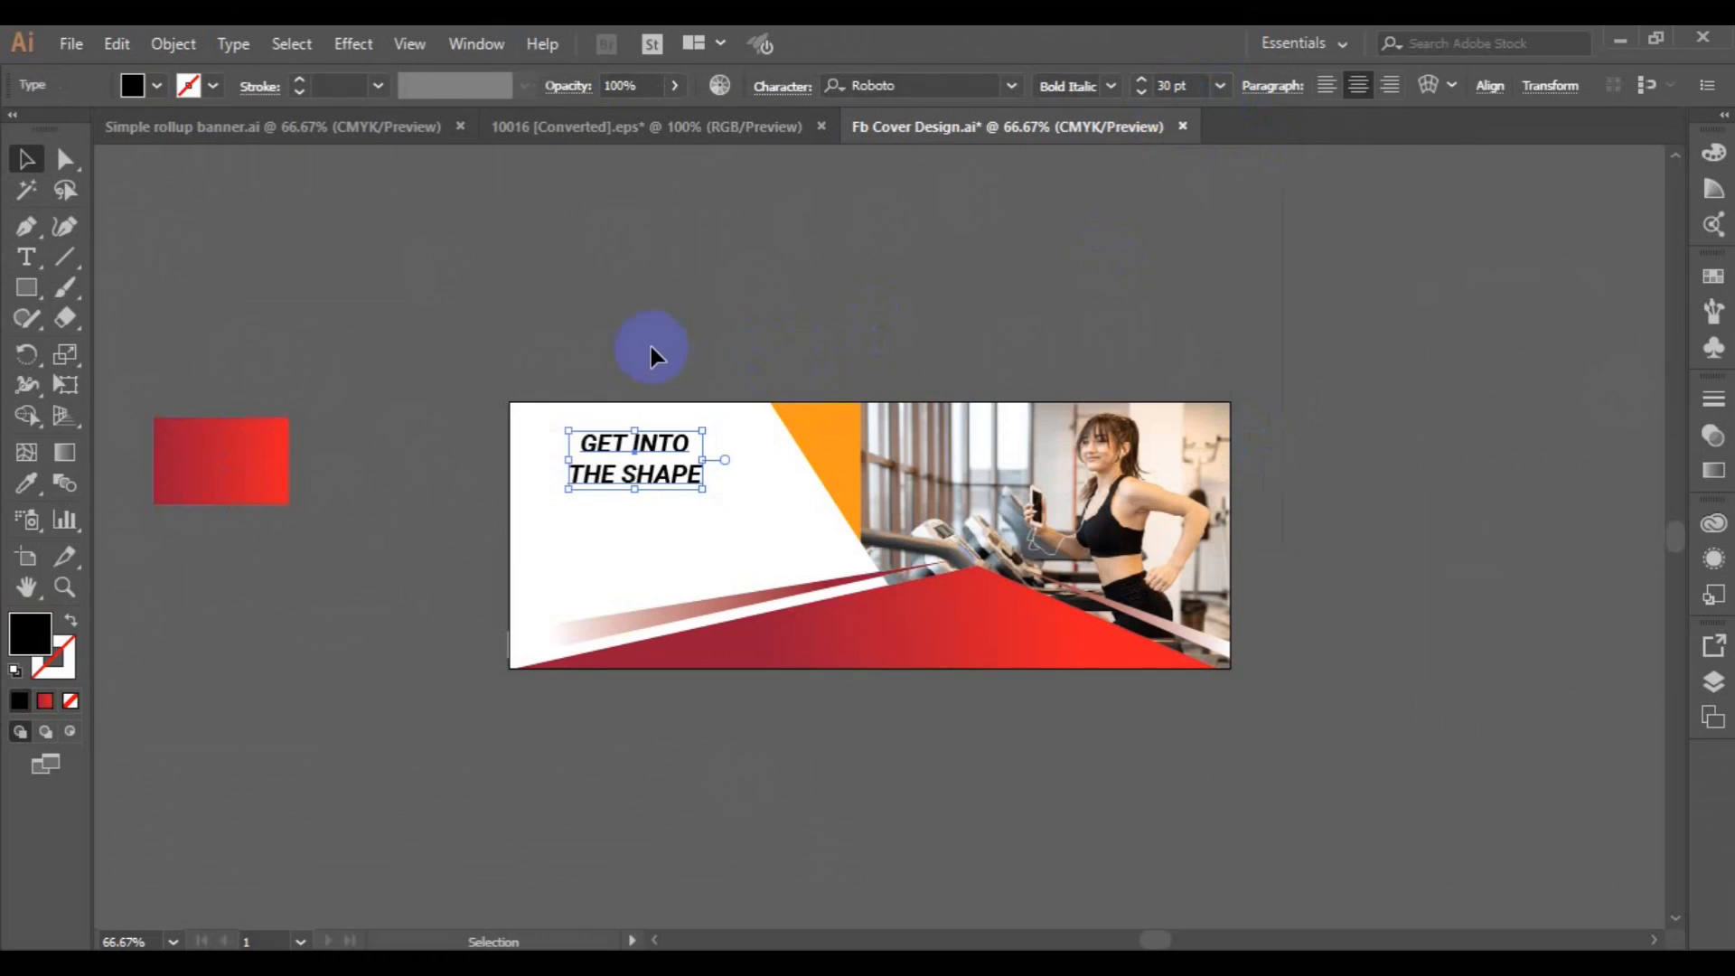